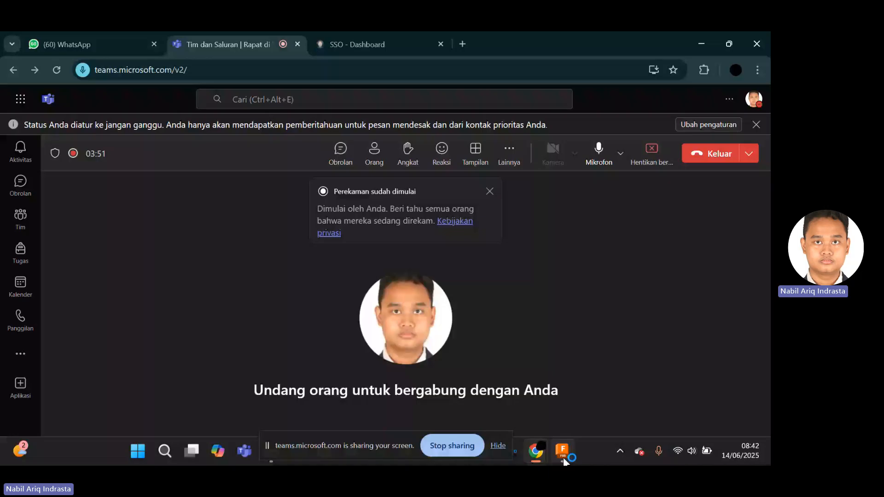
# Step: Switch to Autodesk Fusion and open Setup1 of the square ashtray-like part for editing
pyautogui.click(564, 459)
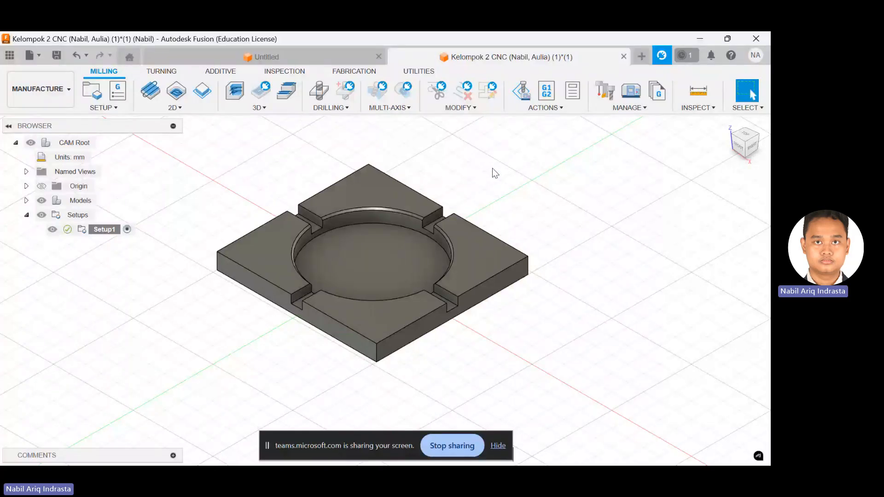
pyautogui.scroll(1, 495, 165)
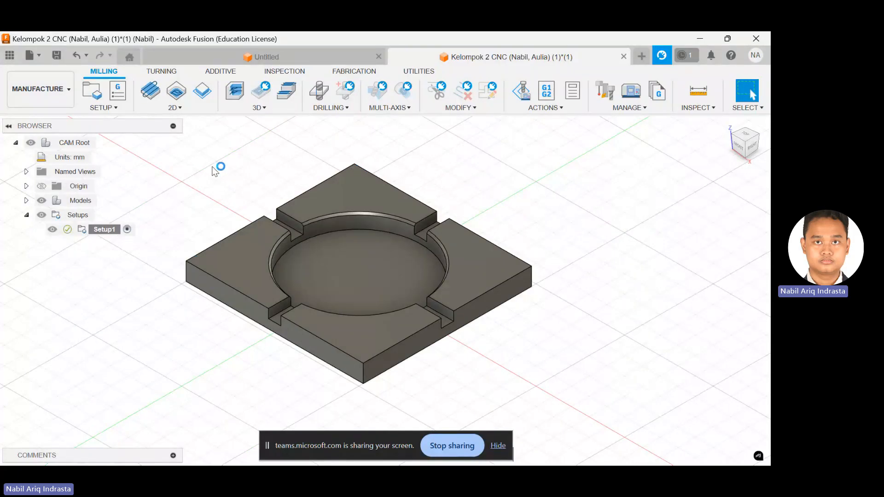
pyautogui.rightClick(109, 230)
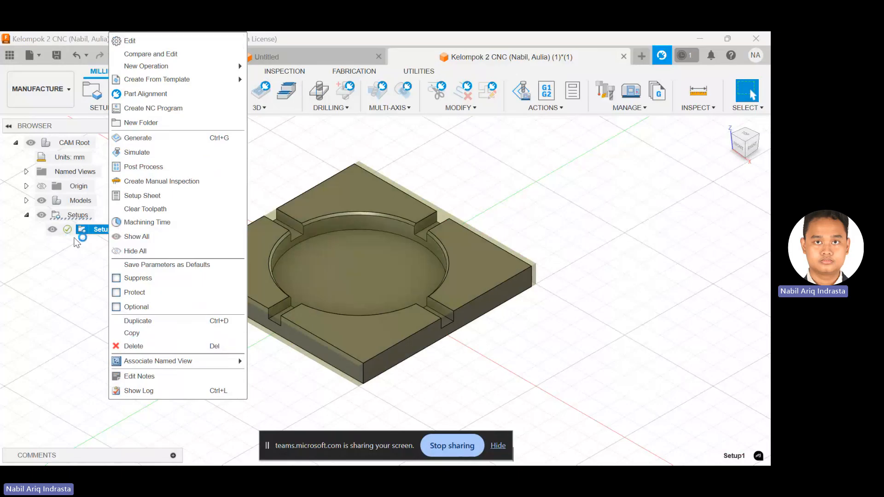
pyautogui.click(85, 220)
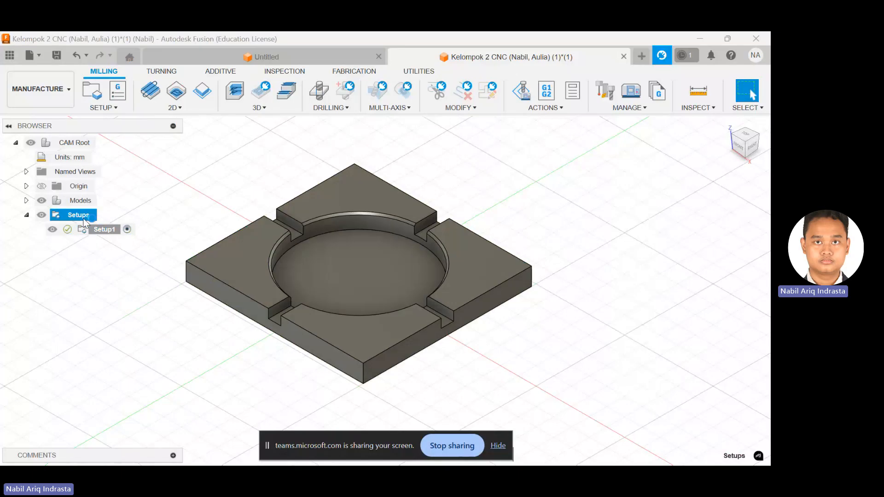
pyautogui.rightClick(85, 220)
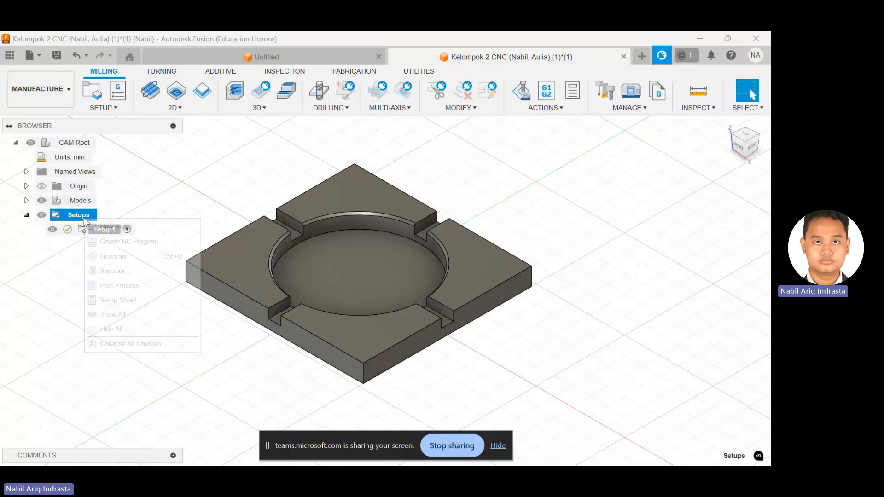
pyautogui.click(122, 208)
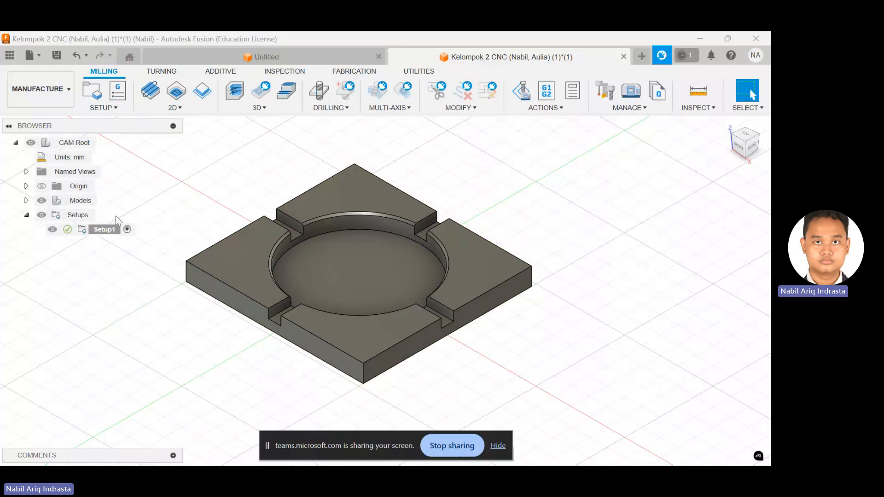
pyautogui.rightClick(105, 230)
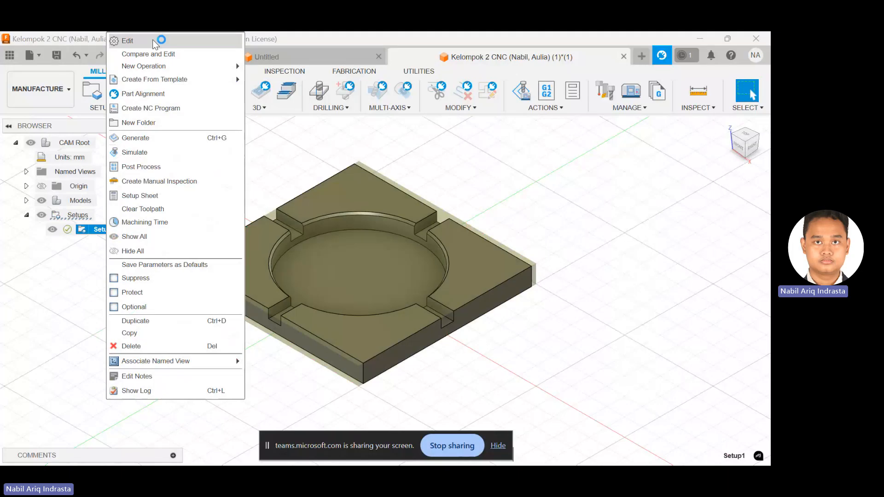
pyautogui.click(154, 42)
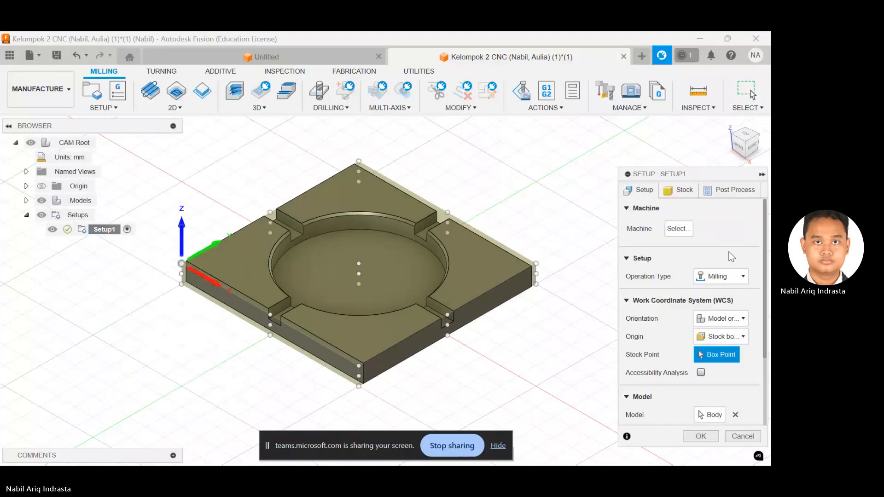
# Step: Review Setup1's machine, work coordinate system, model, fixture, stock and post-process settings, and accept the setup
pyautogui.scroll(-3, 729, 276)
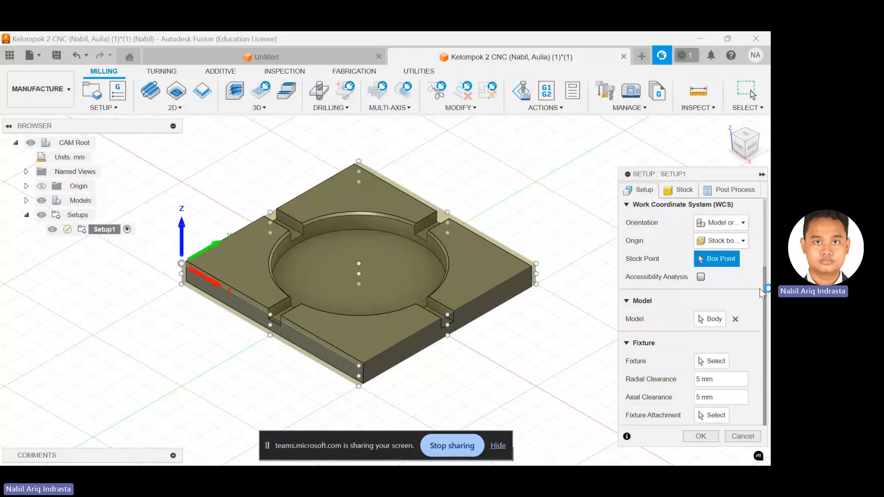
pyautogui.moveTo(765, 291)
pyautogui.mouseDown()
pyautogui.moveTo(766, 259)
pyautogui.moveTo(770, 288)
pyautogui.mouseUp()
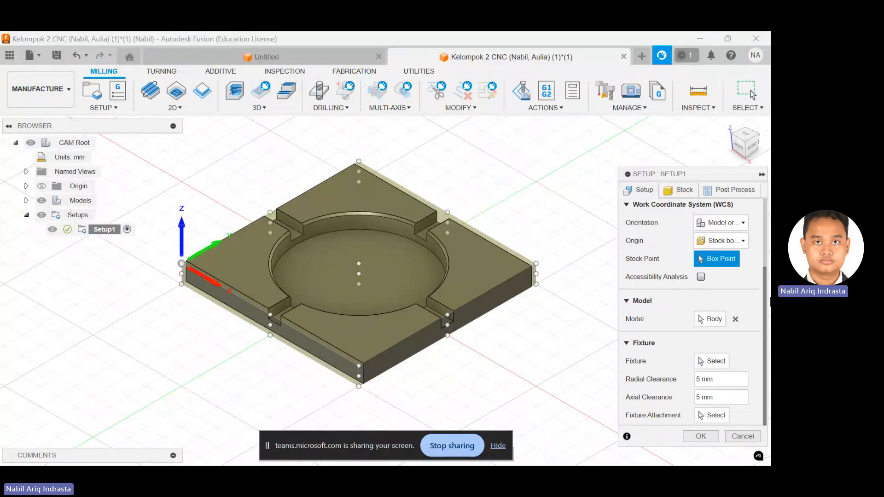
pyautogui.scroll(1, 768, 286)
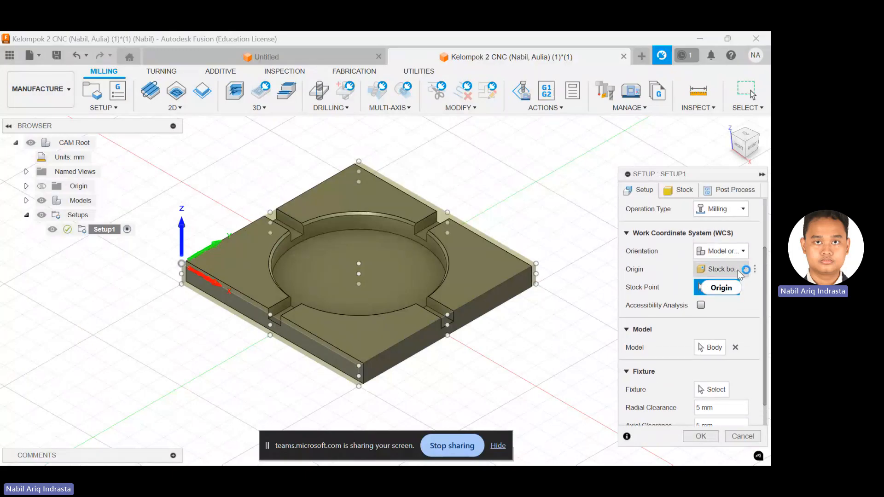
pyautogui.click(721, 192)
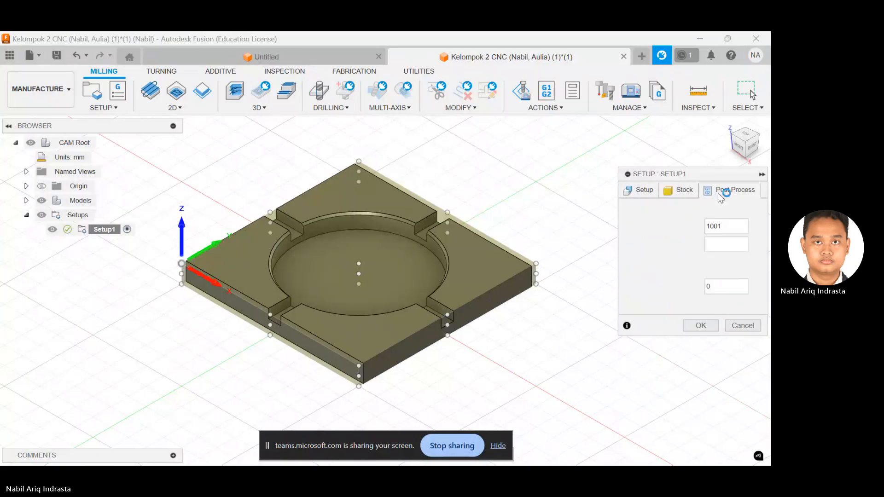
pyautogui.click(684, 191)
pyautogui.click(638, 191)
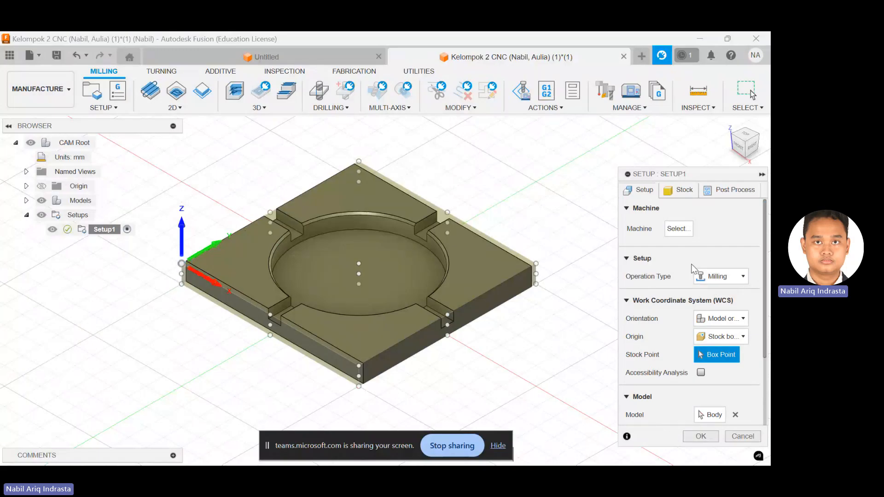
pyautogui.scroll(-3, 765, 240)
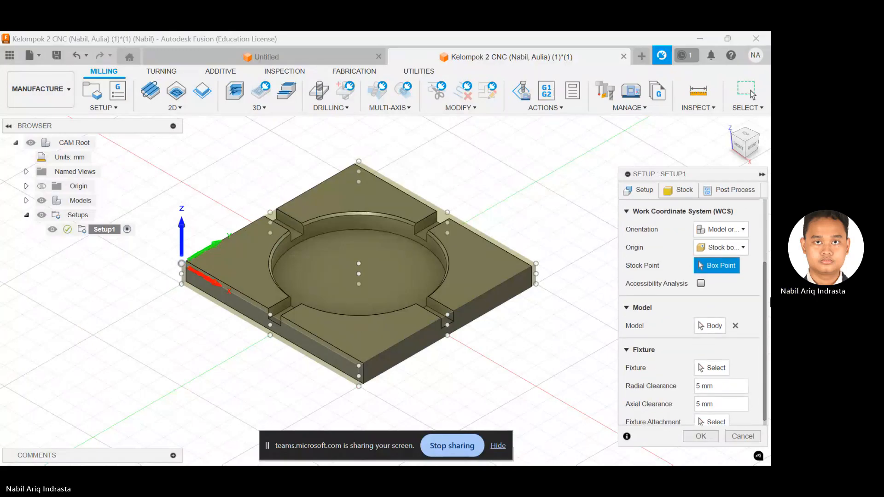
pyautogui.click(698, 435)
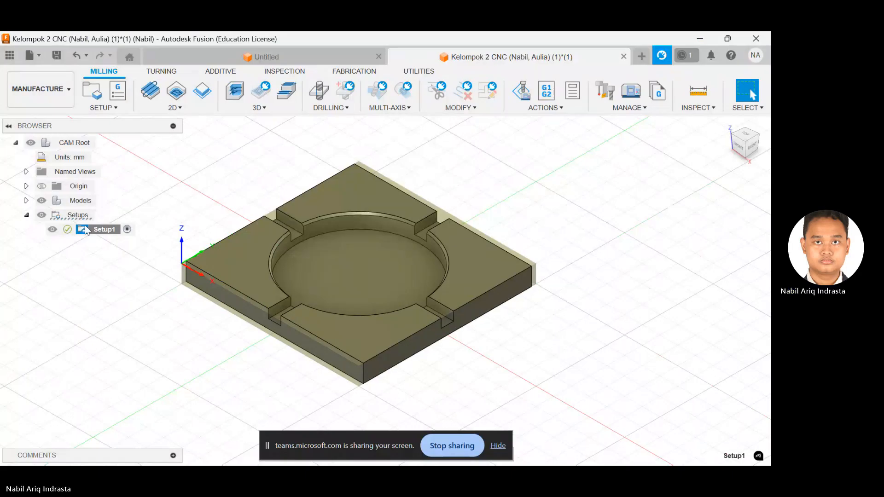
# Step: Start a 2D Adaptive Clearing operation in Setup1 and try to pick the circular pocket's floor
pyautogui.click(103, 229)
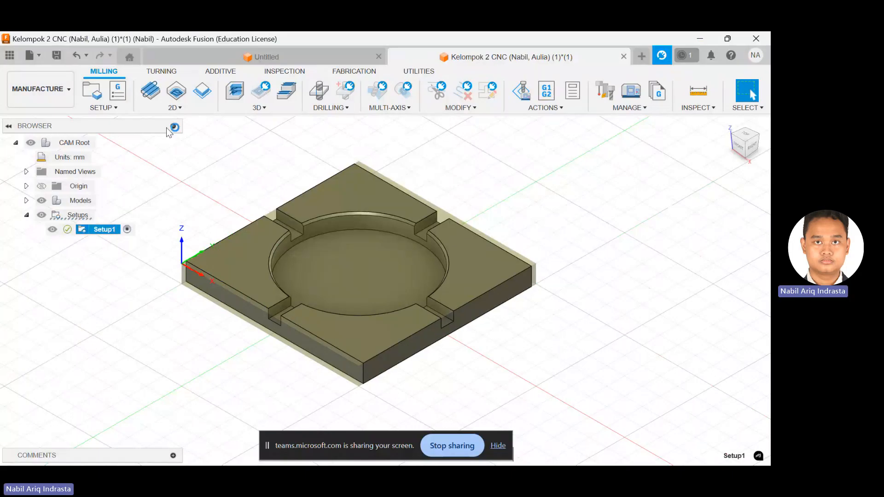
pyautogui.click(178, 108)
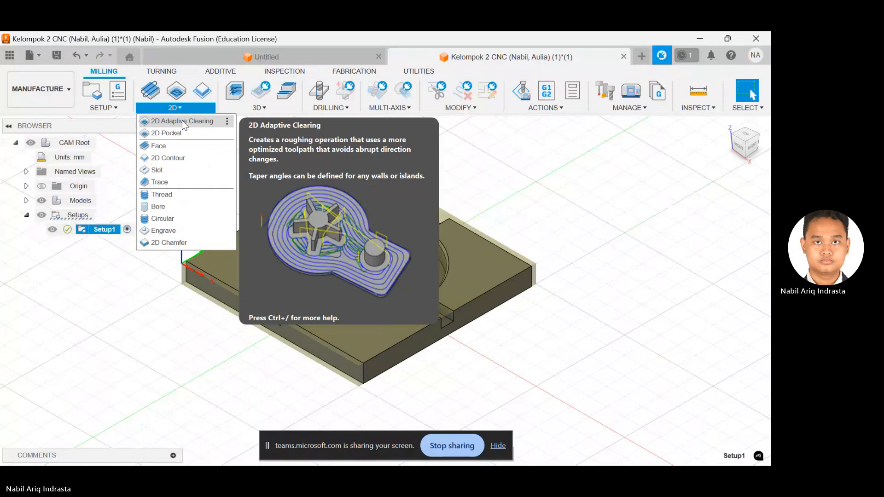
pyautogui.click(182, 122)
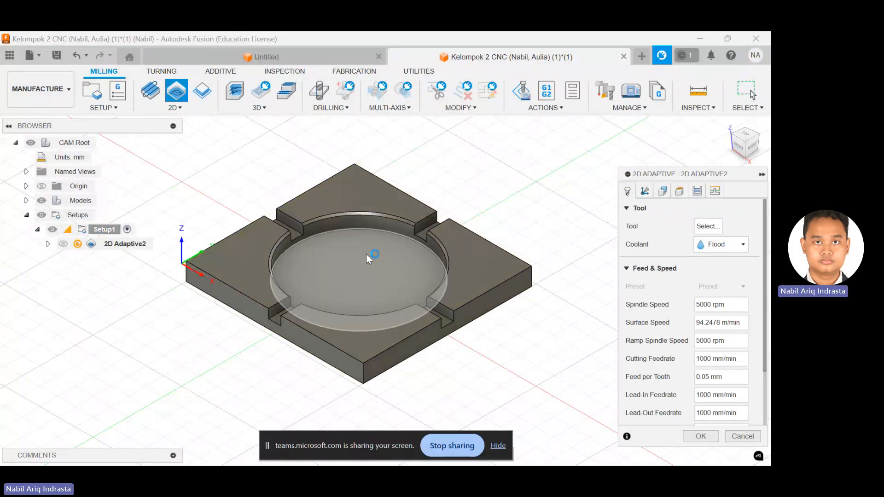
pyautogui.click(386, 269)
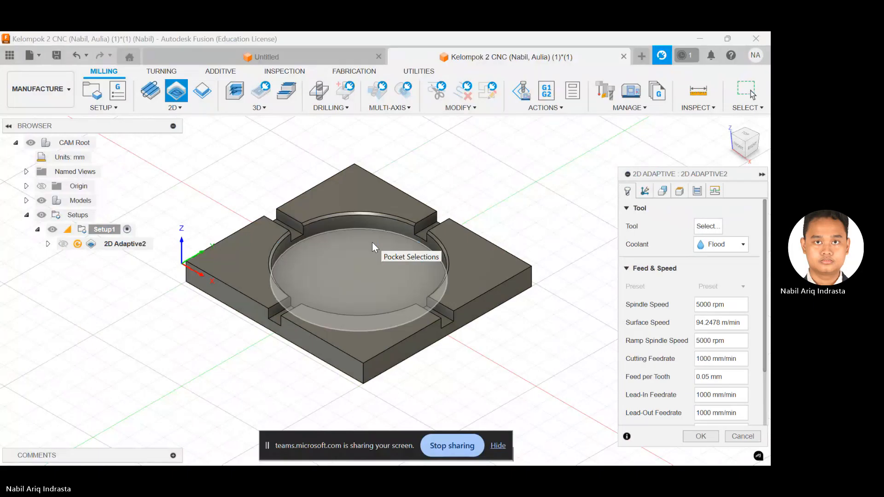
pyautogui.click(383, 272)
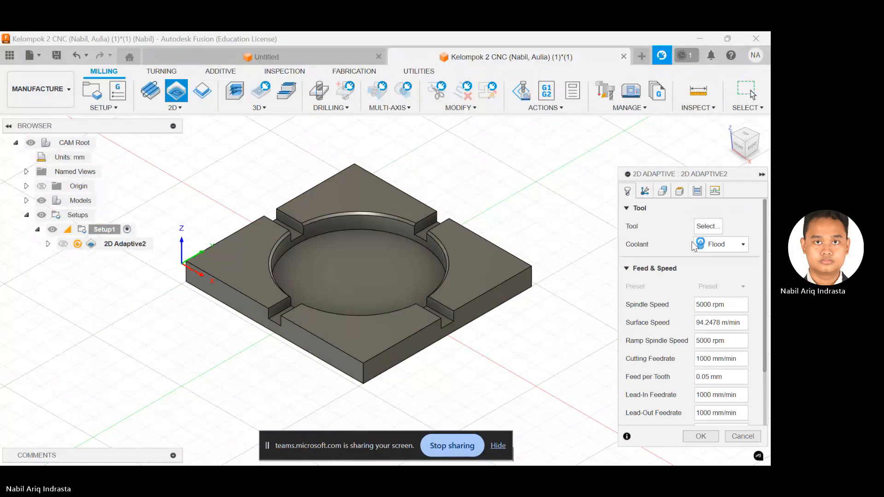
# Step: Select the circular pocket's floor contour as the pocket selection of the 2D Adaptive operation and confirm the operation
pyautogui.moveTo(768, 258); pyautogui.dragTo(768, 315)
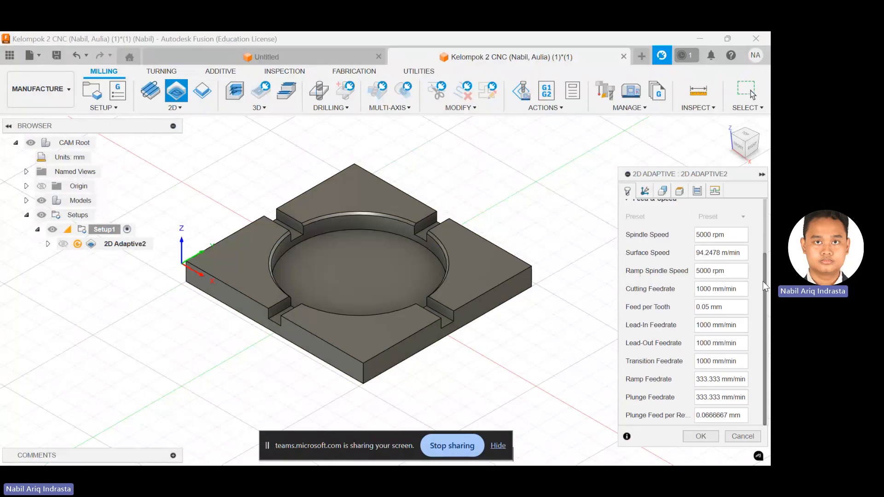
pyautogui.moveTo(764, 281); pyautogui.dragTo(766, 221)
pyautogui.click(697, 192)
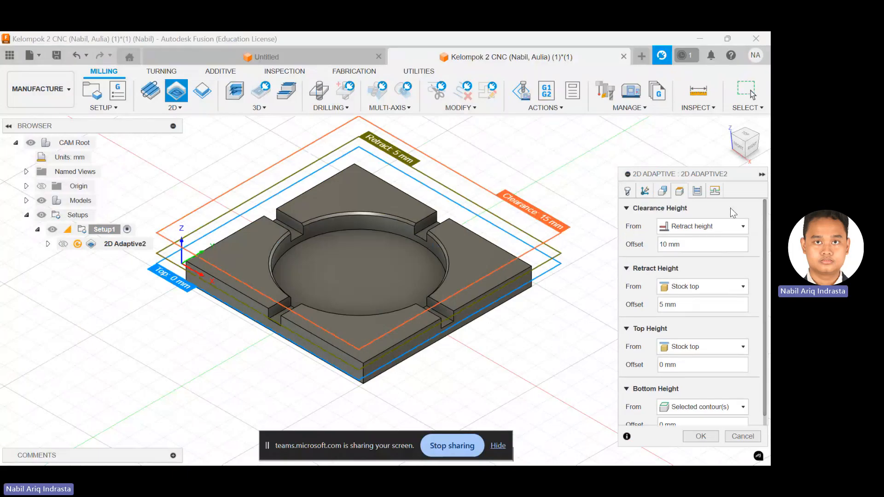
pyautogui.click(714, 192)
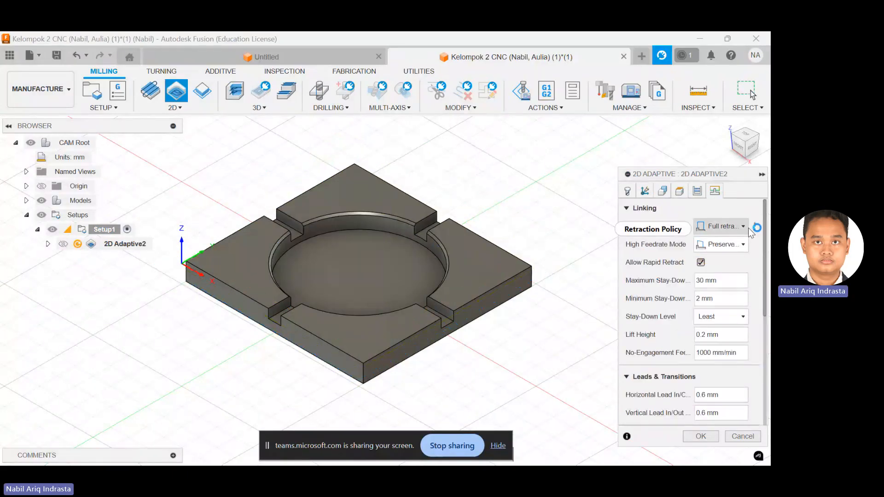
pyautogui.click(662, 191)
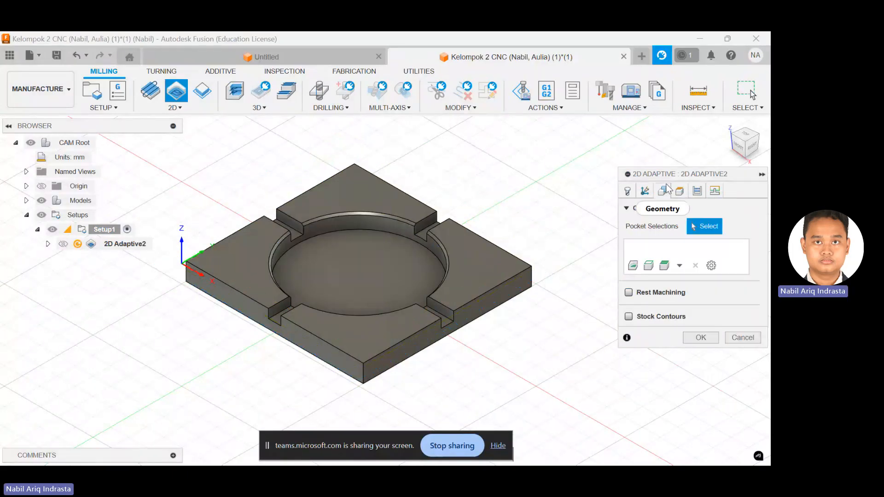
pyautogui.click(377, 229)
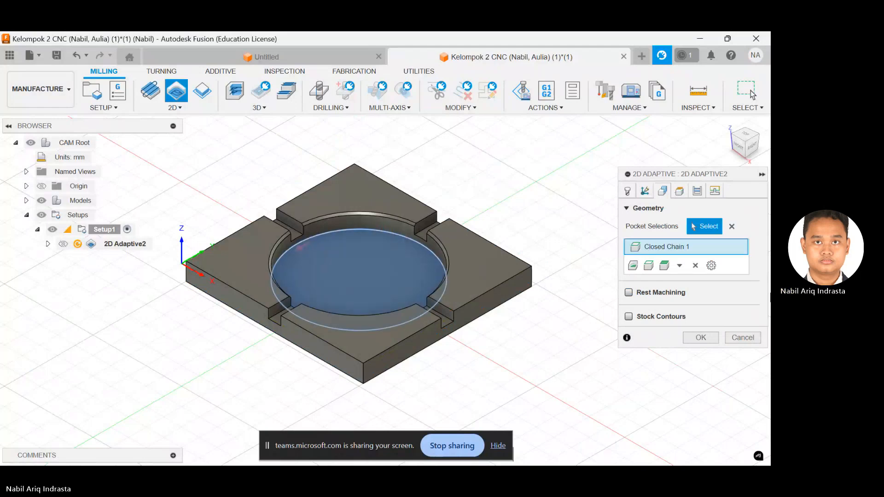
pyautogui.click(710, 191)
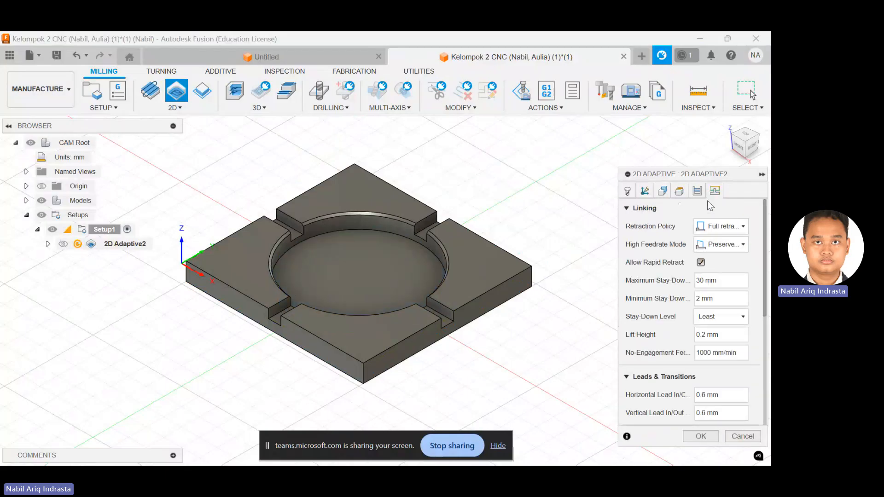
pyautogui.click(667, 193)
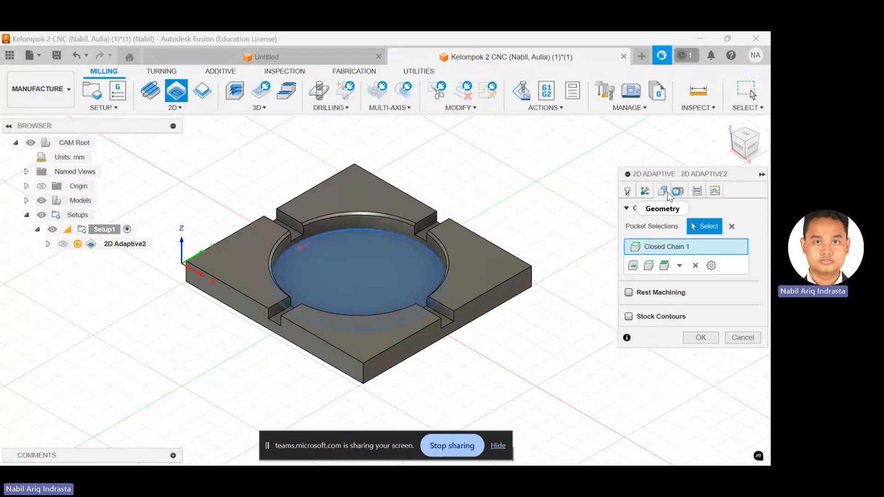
pyautogui.click(700, 338)
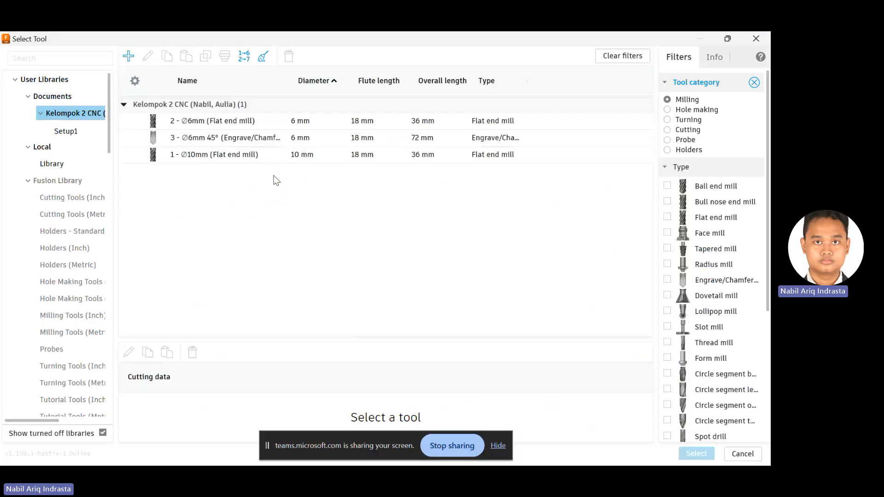
# Step: Select tool 2, the 6 mm flat end mill, from the document's tool library and open it for editing
pyautogui.click(257, 122)
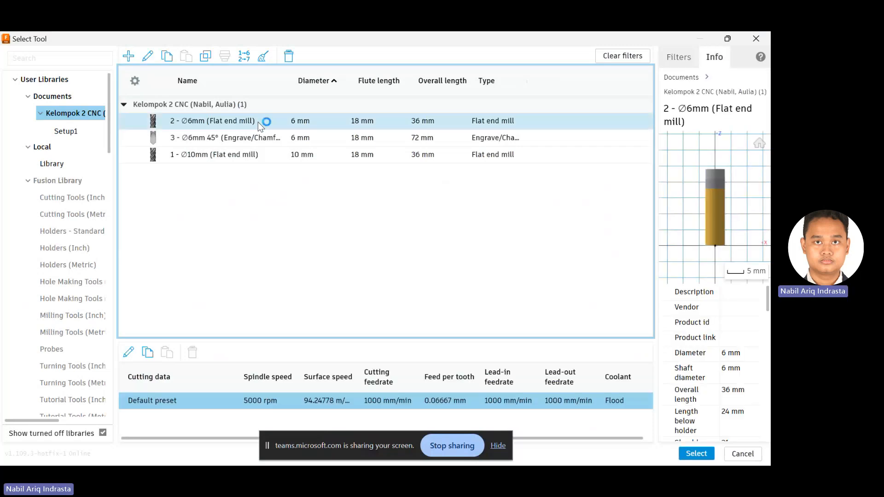
pyautogui.rightClick(258, 123)
pyautogui.click(295, 129)
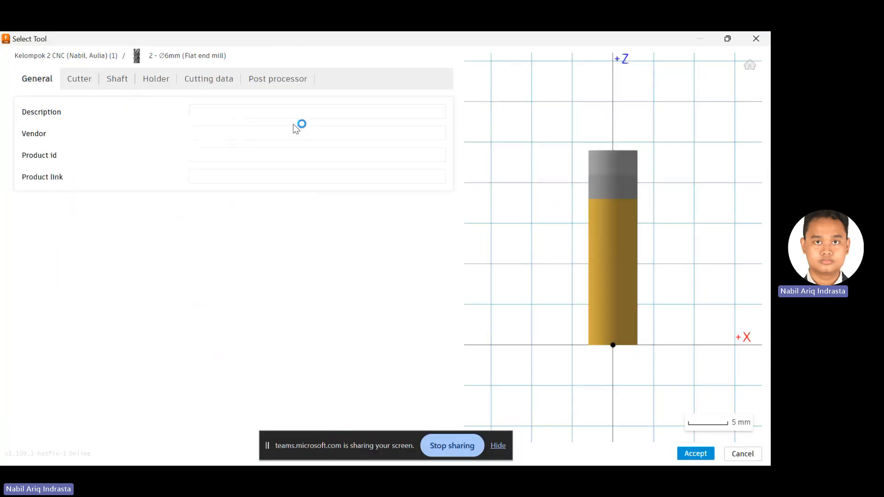
# Step: Examine the 6 mm flat end mill's cutter, shaft, holder, cutting data and post processor settings
pyautogui.click(90, 81)
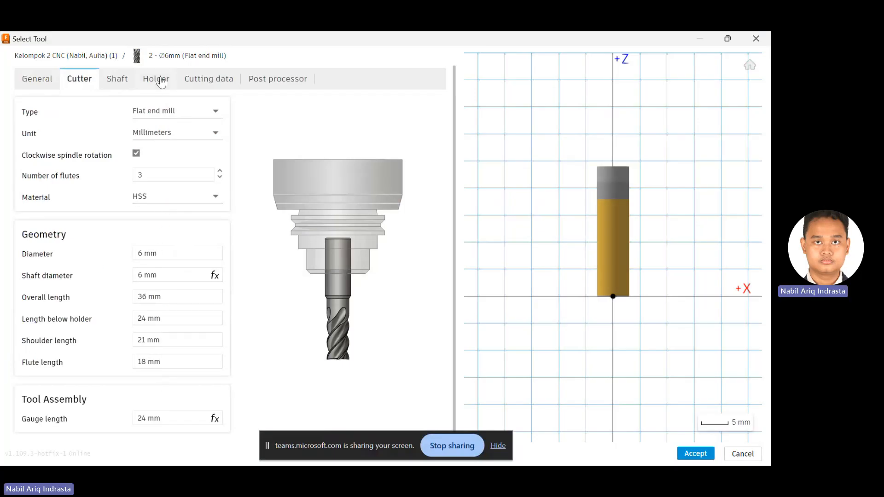
pyautogui.click(130, 79)
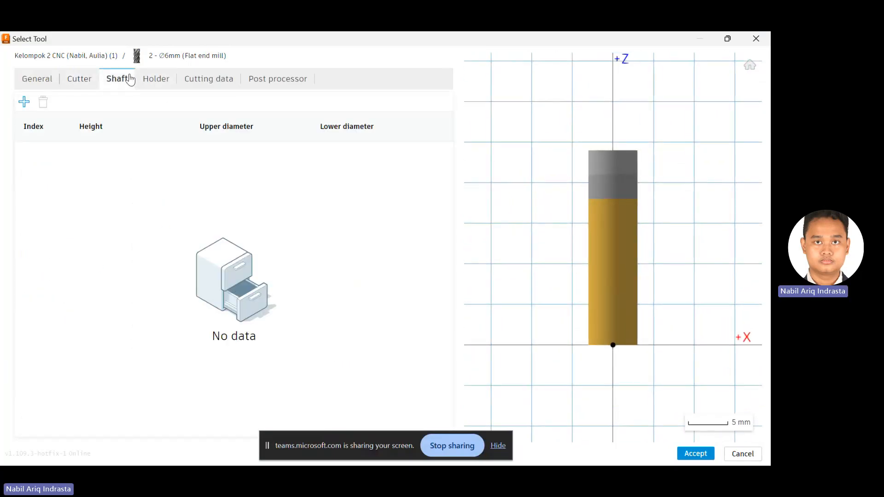
pyautogui.click(159, 79)
pyautogui.click(192, 83)
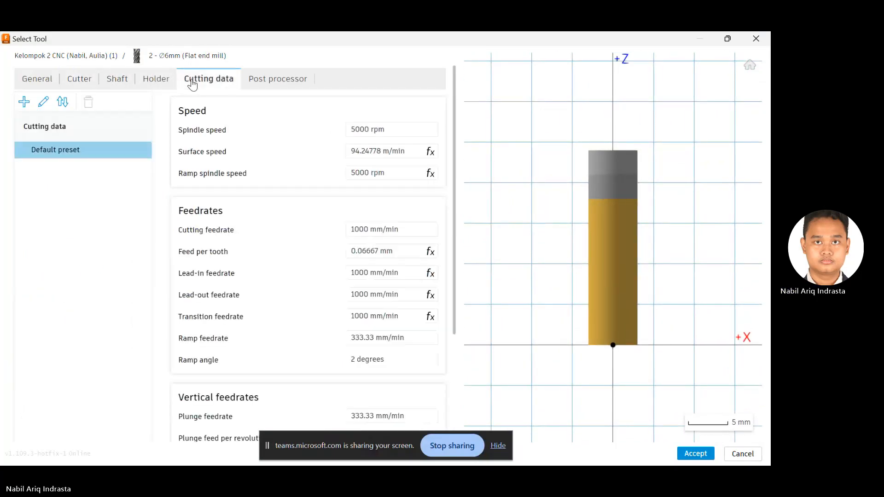
pyautogui.click(254, 81)
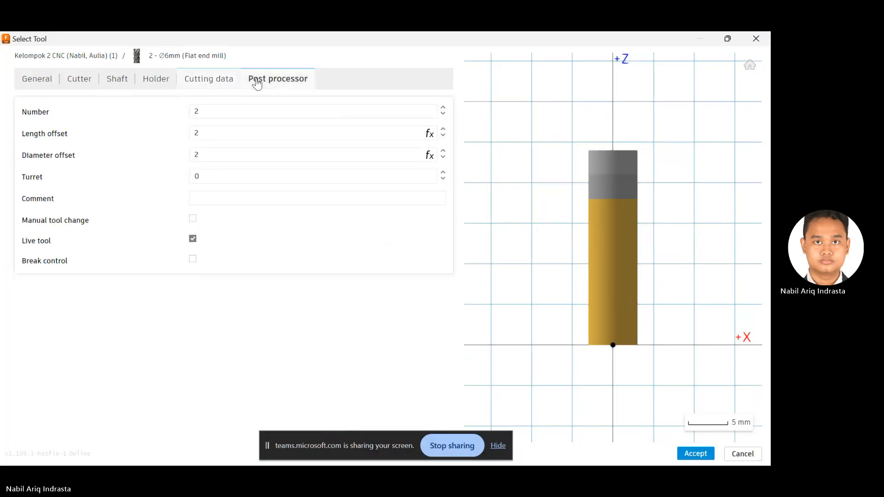
pyautogui.click(211, 82)
pyautogui.click(158, 83)
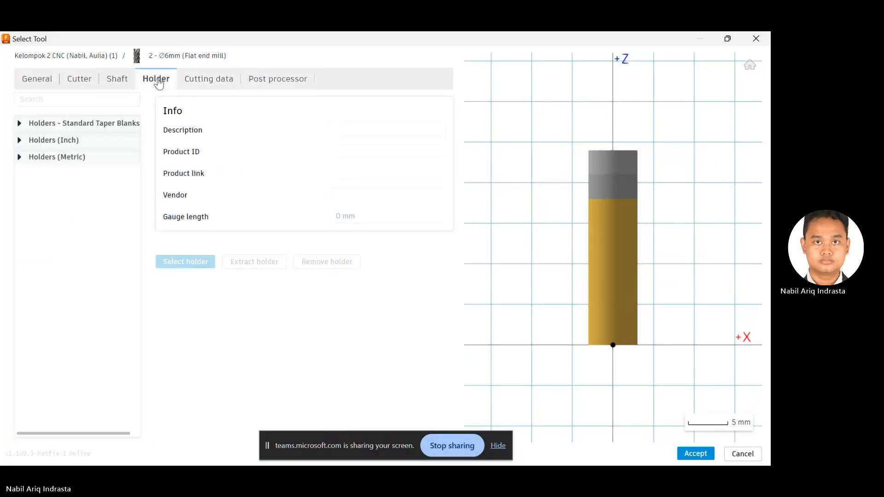
# Step: Check the 6 mm flat end mill's cutting data, accept the tool and assign it to the 2D Adaptive operation
pyautogui.click(208, 81)
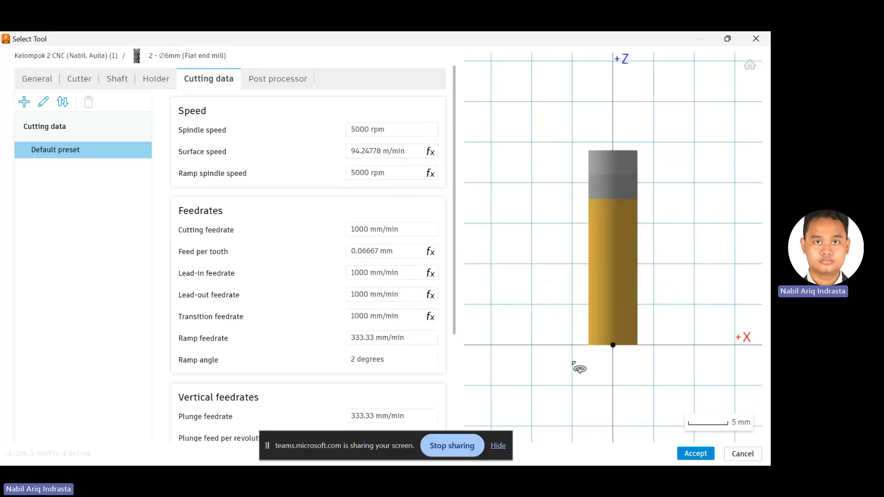
pyautogui.click(703, 454)
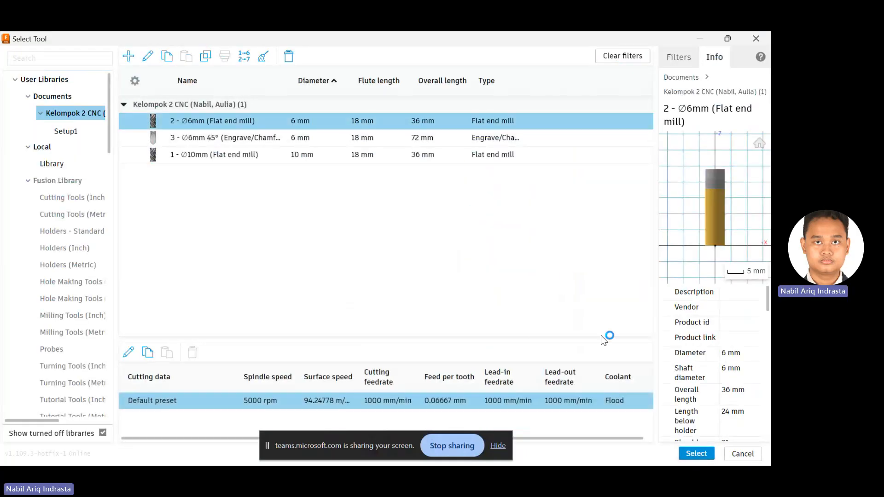
pyautogui.click(696, 453)
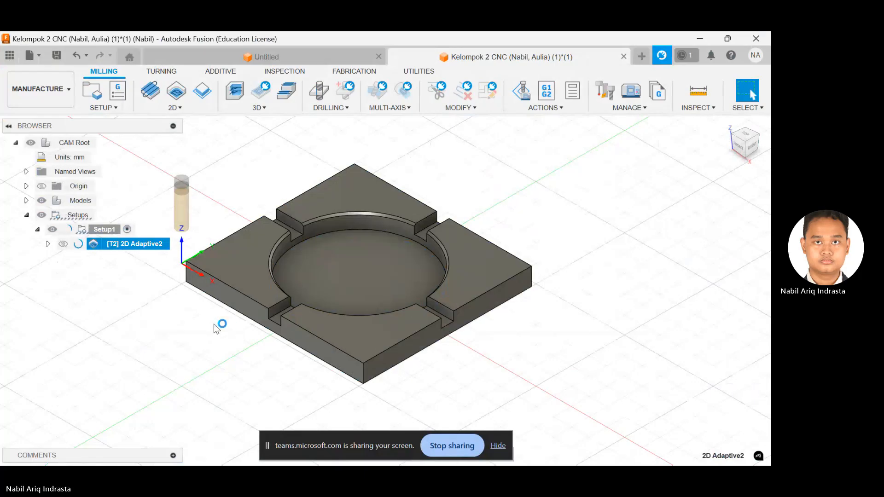
# Step: Simulate the 2D Adaptive operation's material removal through to its end and exit the simulation
pyautogui.rightClick(119, 247)
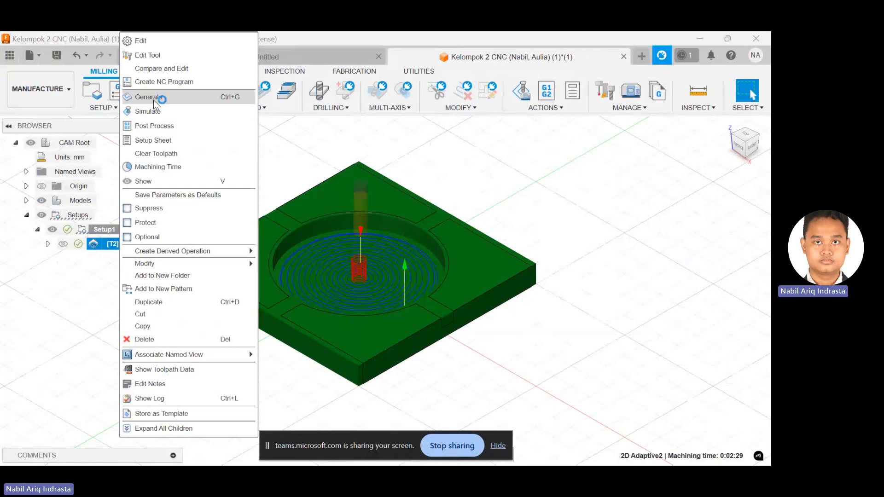
pyautogui.click(156, 113)
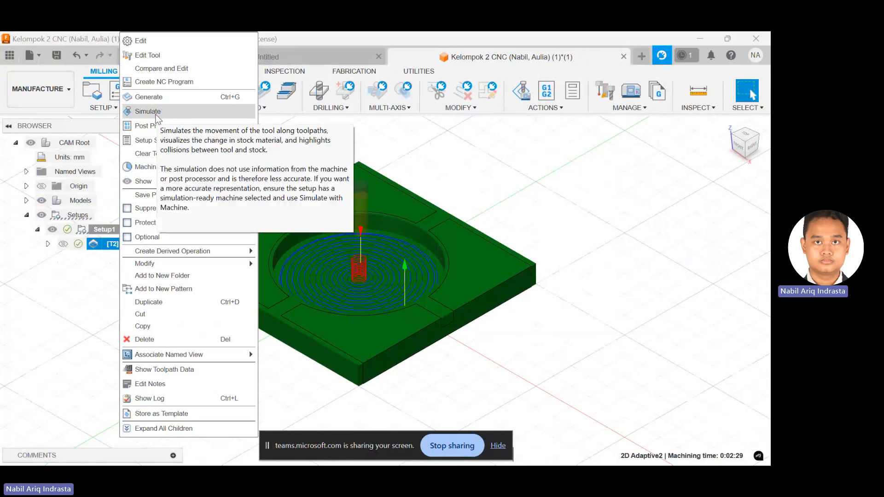
pyautogui.click(156, 113)
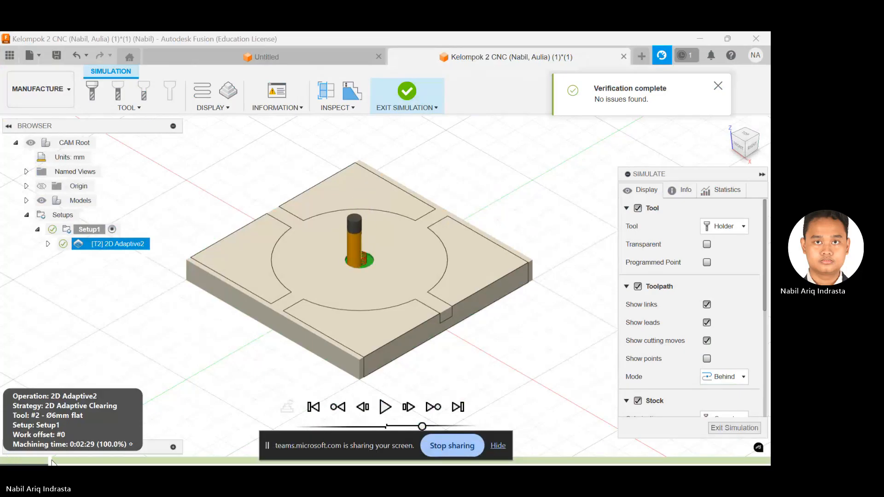
pyautogui.moveTo(140, 395); pyautogui.dragTo(769, 391)
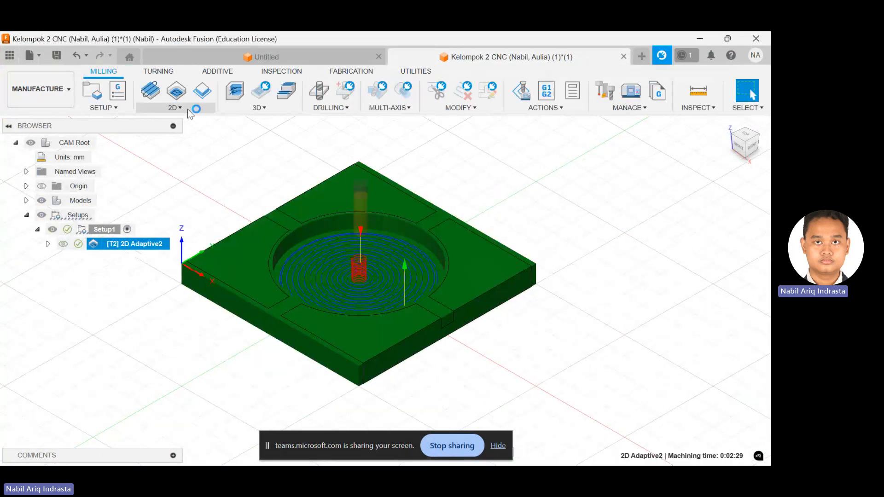
pyautogui.click(200, 142)
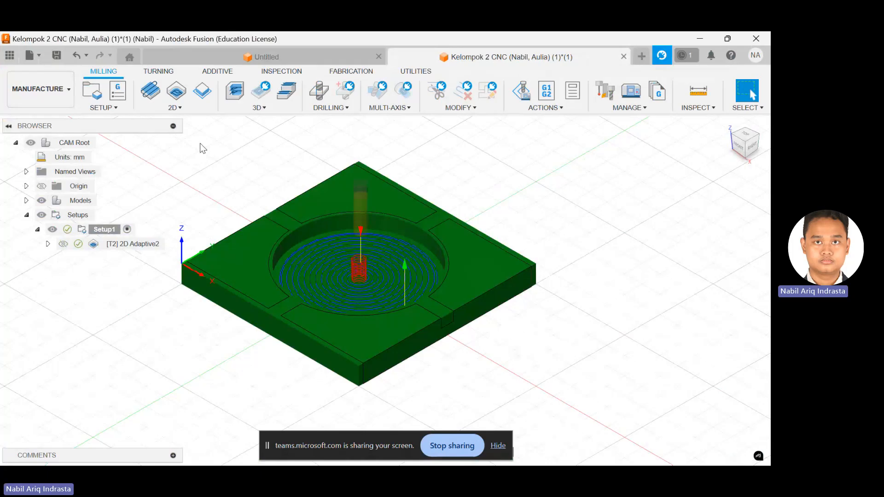
# Step: Create a 2D Contour operation with the 6 mm flat end mill along the closed edge of the circular pocket's floor
pyautogui.click(192, 107)
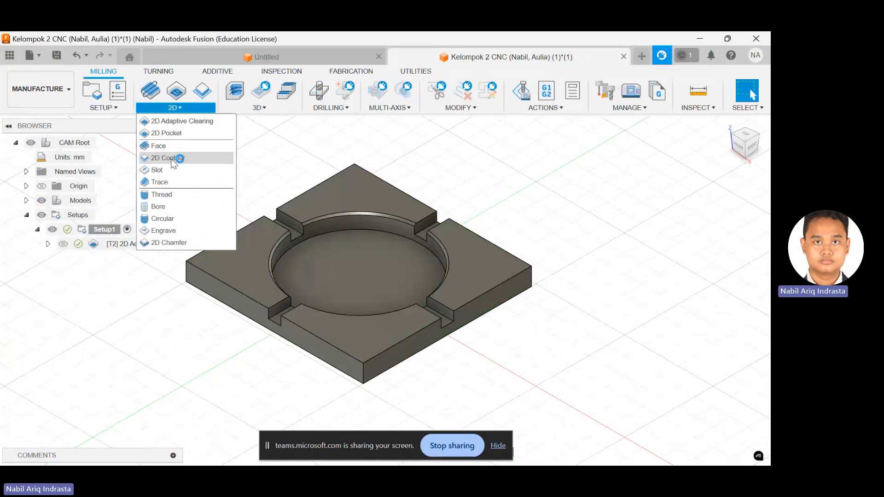
pyautogui.click(172, 159)
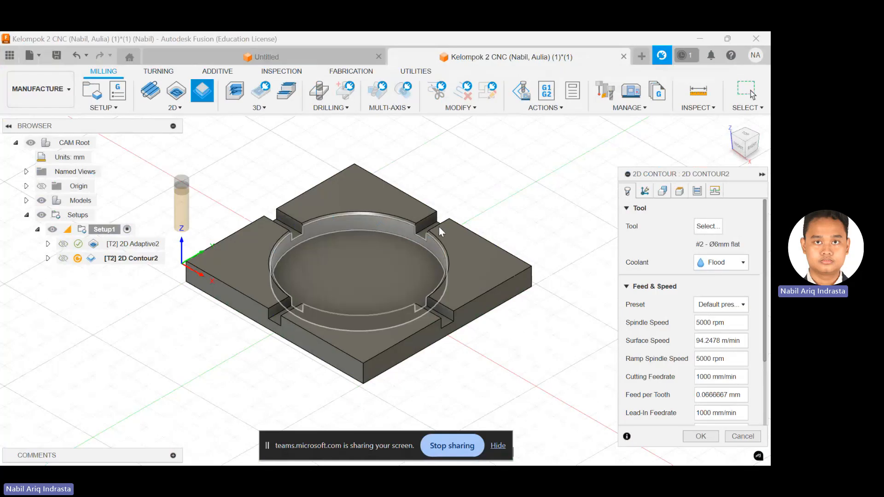
pyautogui.click(646, 192)
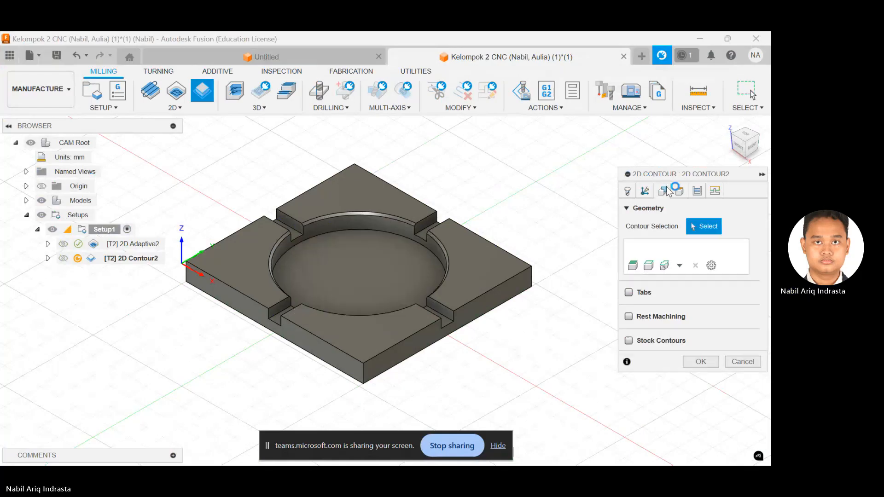
pyautogui.click(345, 231)
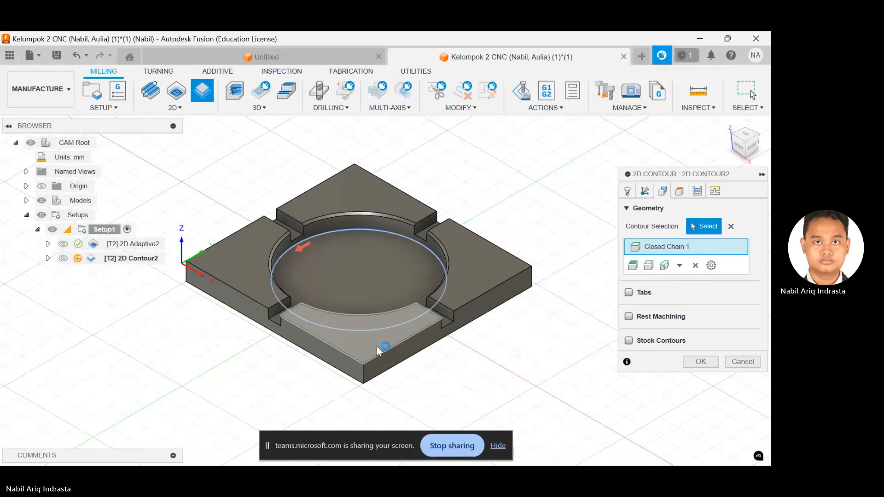
pyautogui.click(700, 362)
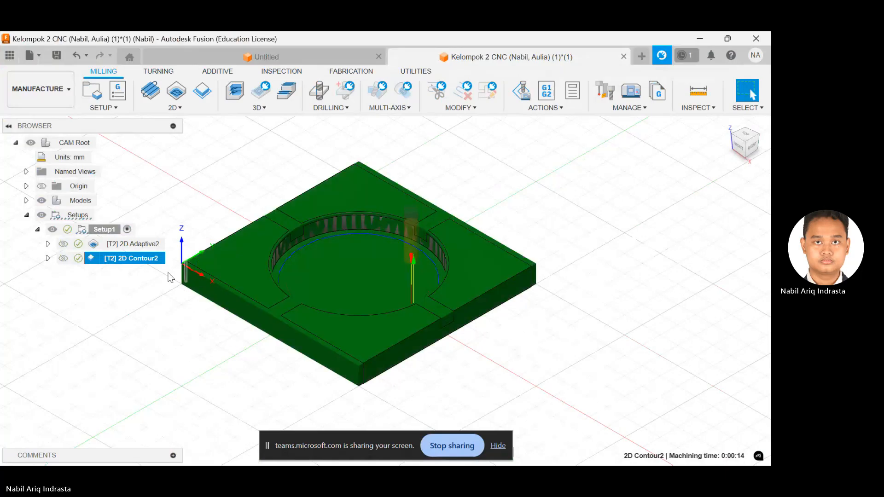
# Step: Simulate the 2D Contour operation through to its end and exit the simulation
pyautogui.rightClick(147, 261)
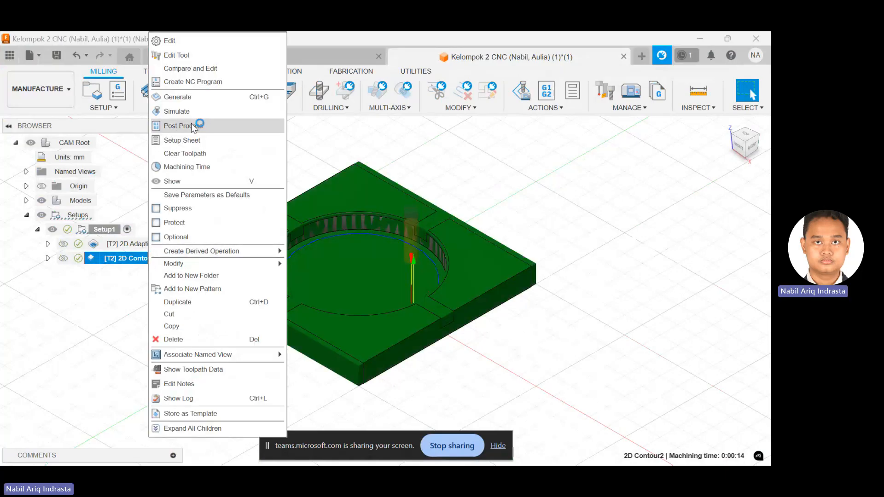
pyautogui.click(189, 110)
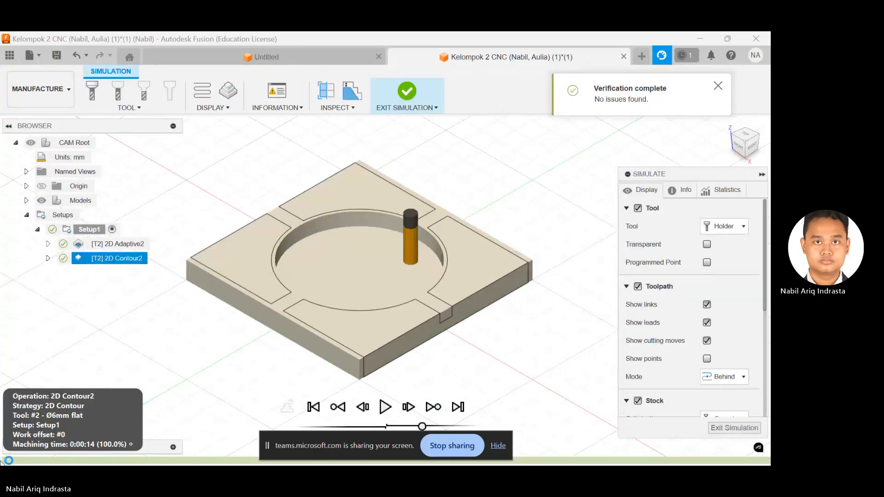
pyautogui.moveTo(1, 461); pyautogui.dragTo(732, 429)
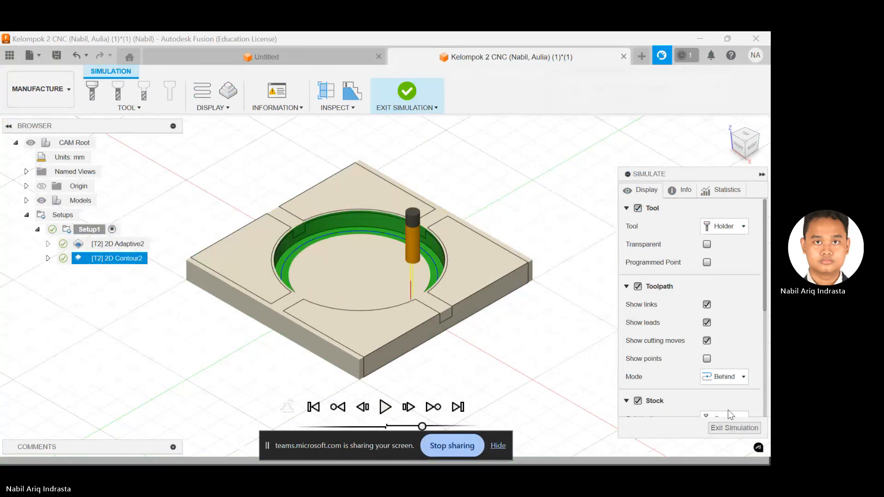
pyautogui.click(725, 427)
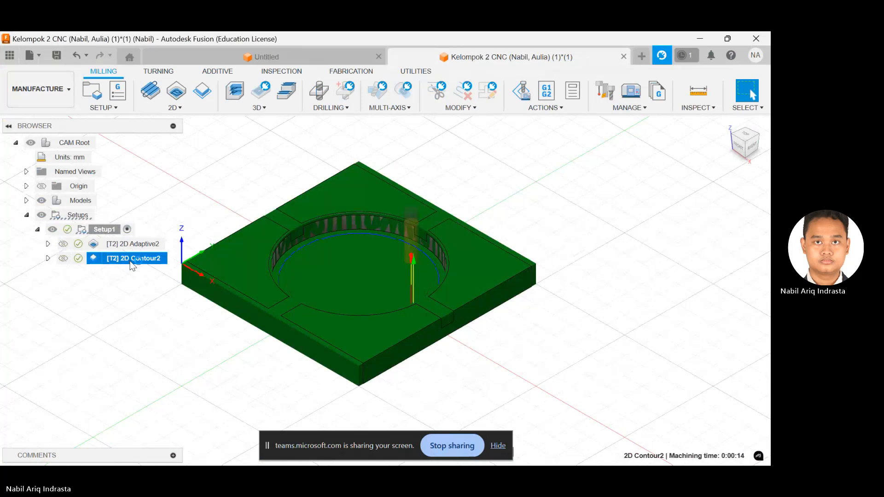
# Step: Edit the 2D Contour operation, reselect tool 2, the 6 mm flat end mill, and confirm the operation
pyautogui.rightClick(128, 255)
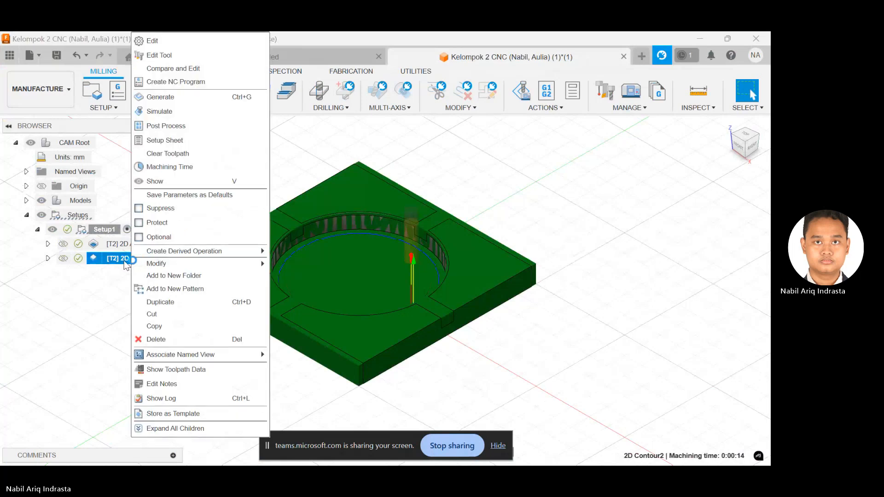
pyautogui.click(178, 40)
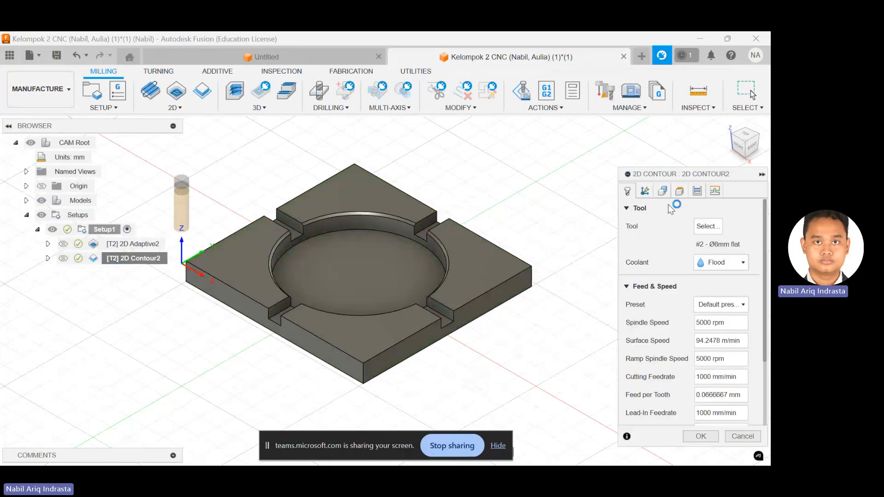
pyautogui.click(709, 226)
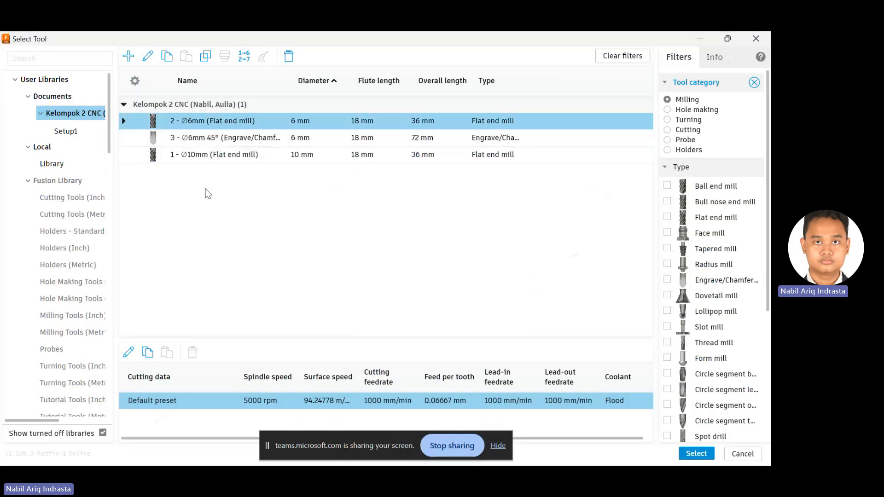
pyautogui.click(557, 122)
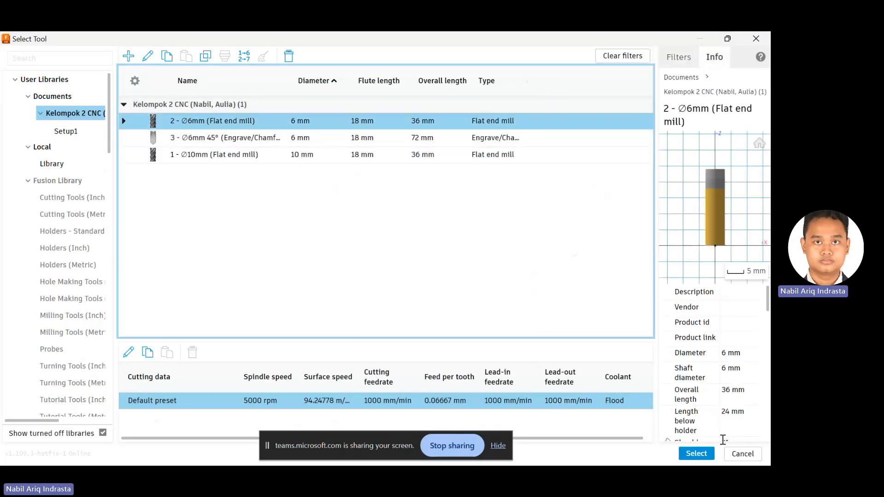
pyautogui.click(700, 453)
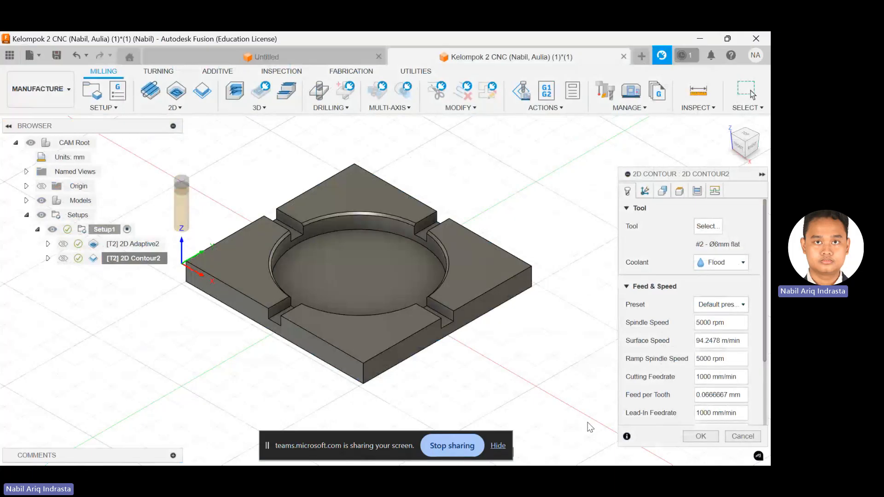
pyautogui.click(698, 433)
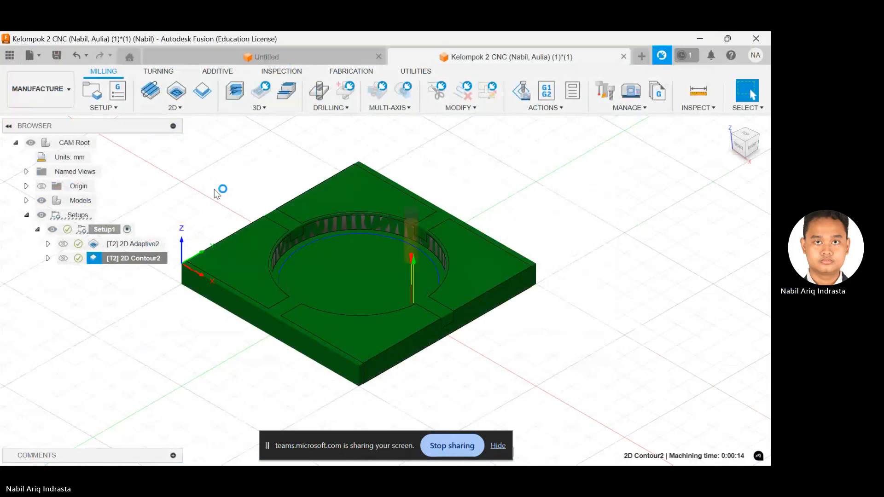
pyautogui.click(235, 175)
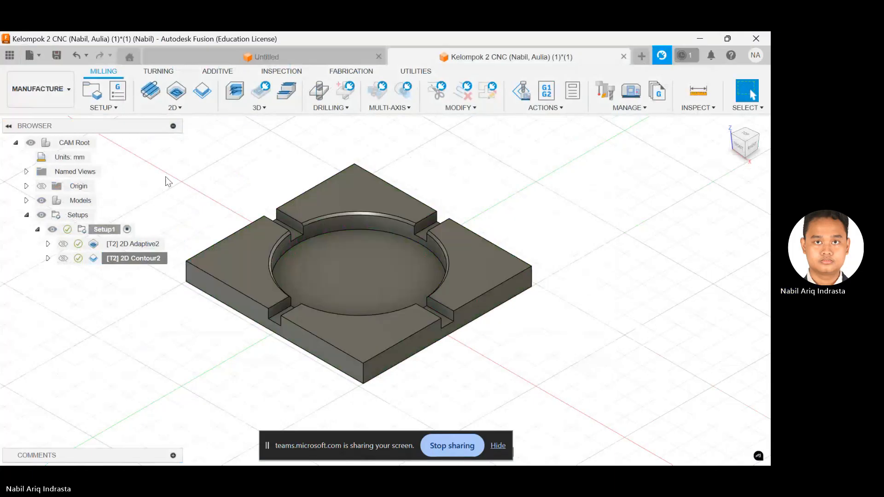
# Step: Start a 2D Pocket operation in Setup1 with the 6 mm flat end mill and set its spindle speed to 8000 rpm
pyautogui.click(158, 108)
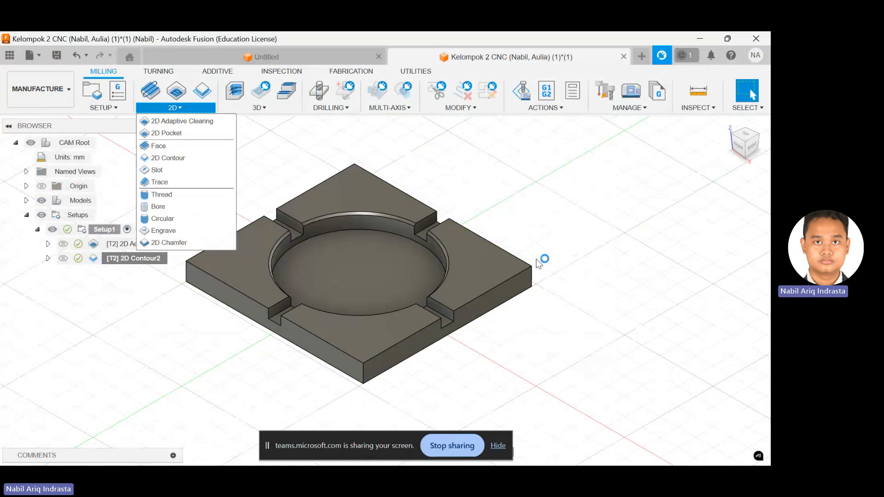
pyautogui.click(570, 242)
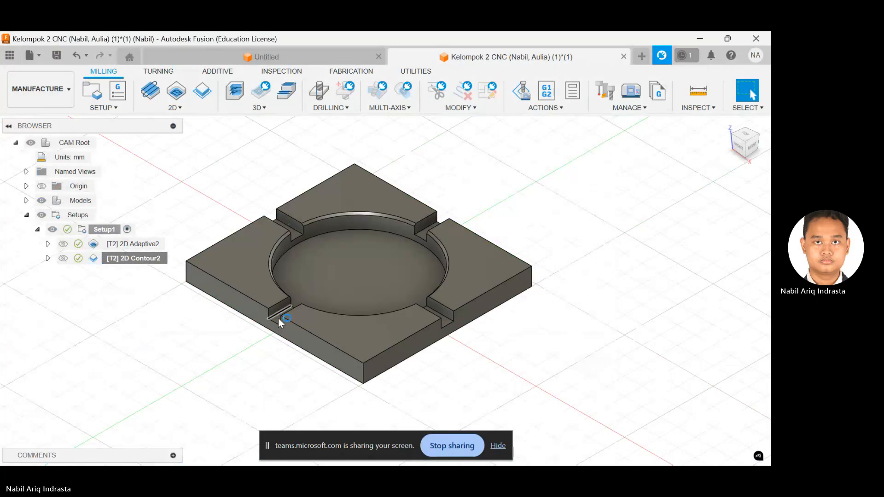
pyautogui.click(199, 106)
pyautogui.click(195, 132)
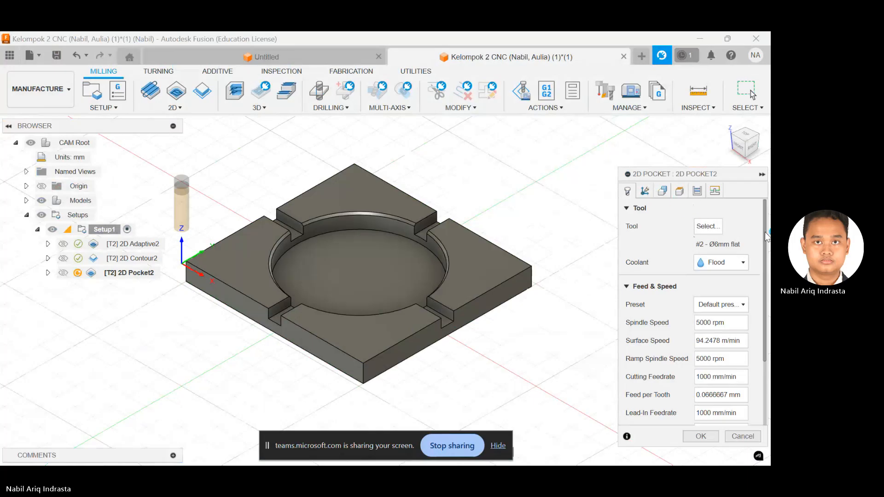
pyautogui.scroll(-3, 758, 317)
pyautogui.scroll(3, 759, 317)
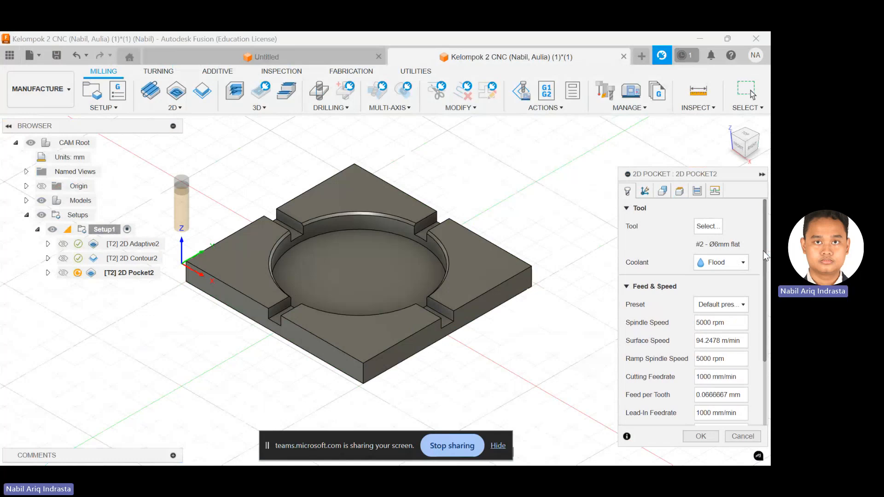
pyautogui.scroll(-3, 736, 246)
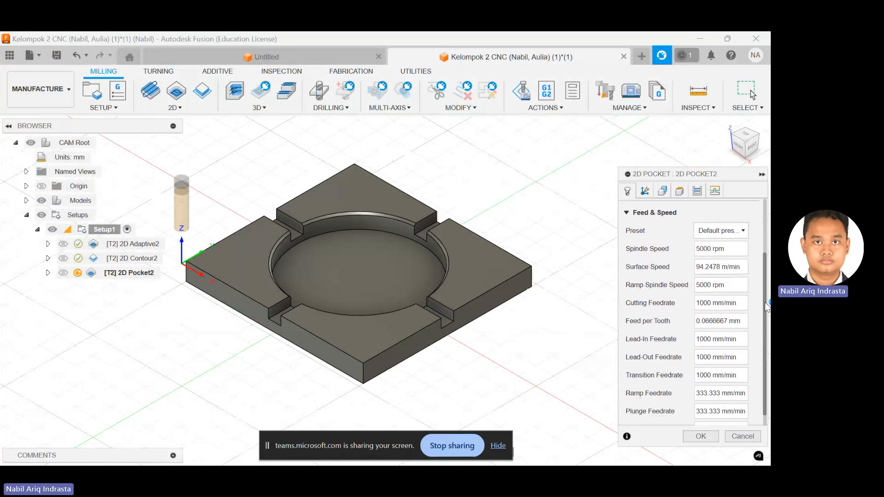
pyautogui.click(721, 249)
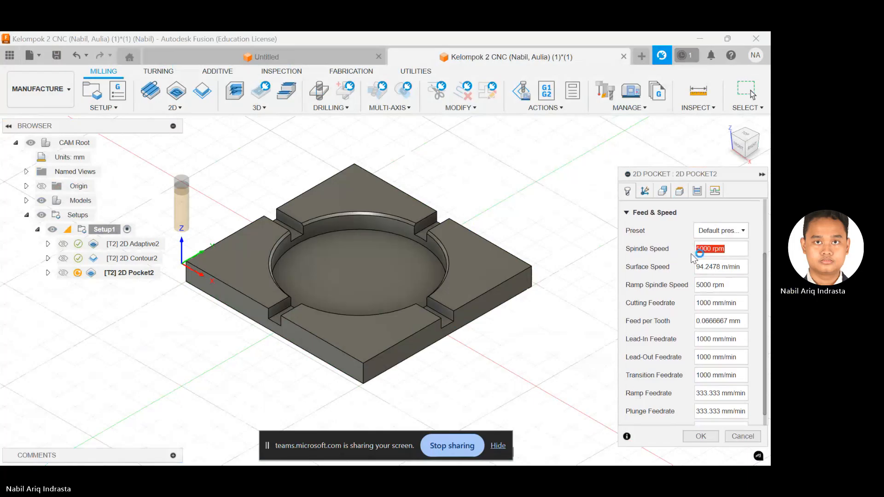
pyautogui.write('8')
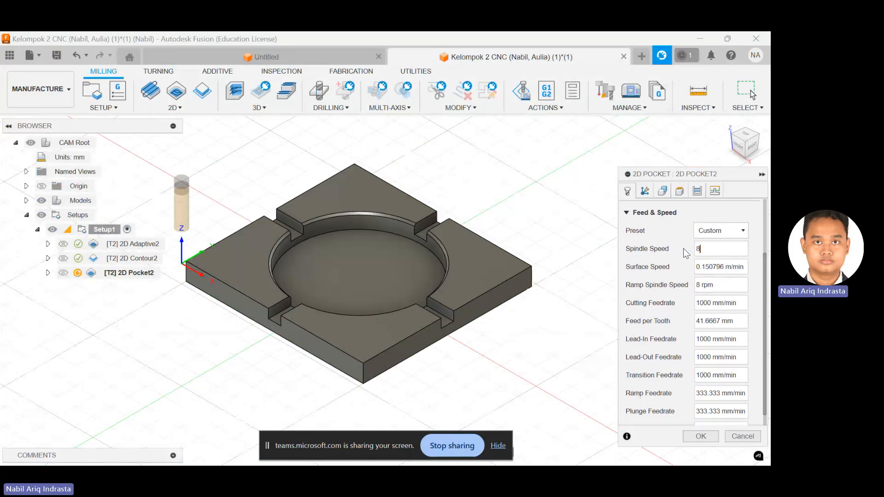
pyautogui.write('00')
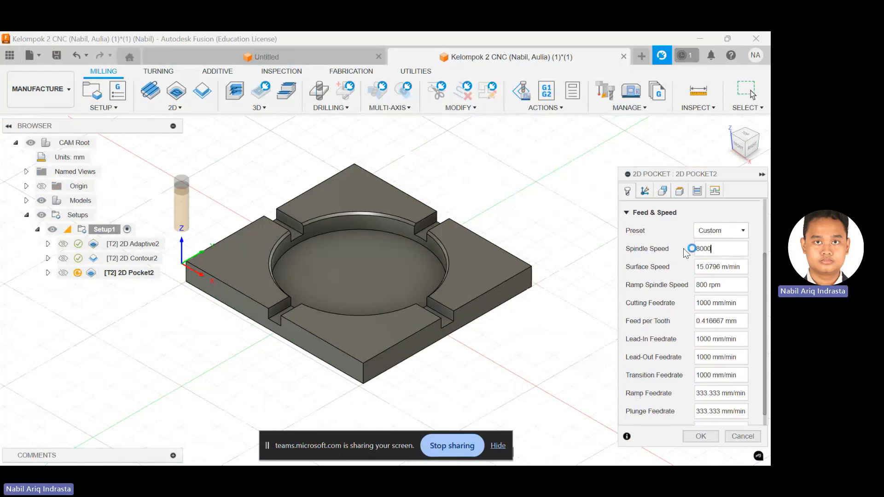
pyautogui.write('0')
pyautogui.scroll(-1, 673, 227)
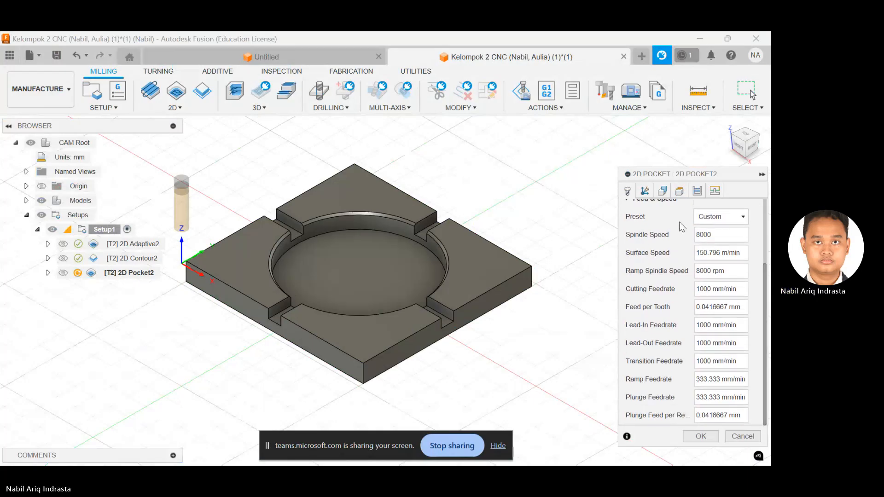
# Step: Enable multiple depths in the passes settings of the 2D Pocket operation
pyautogui.click(662, 190)
pyautogui.click(679, 190)
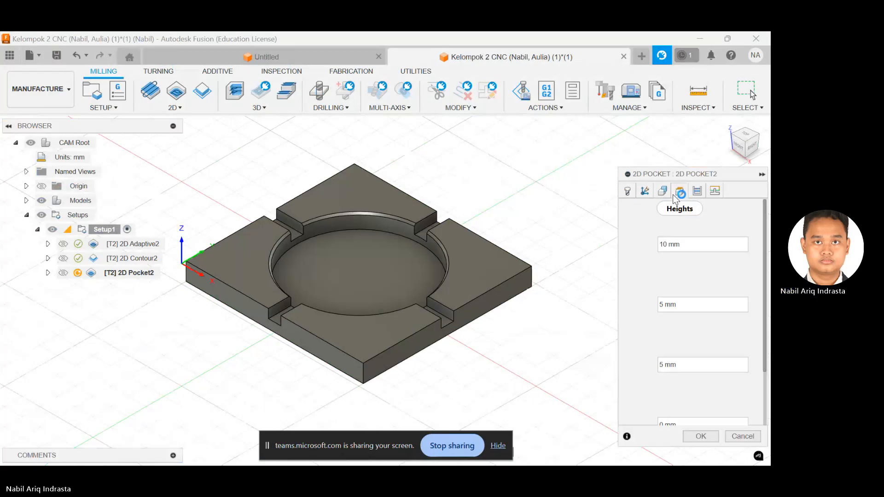
pyautogui.click(698, 192)
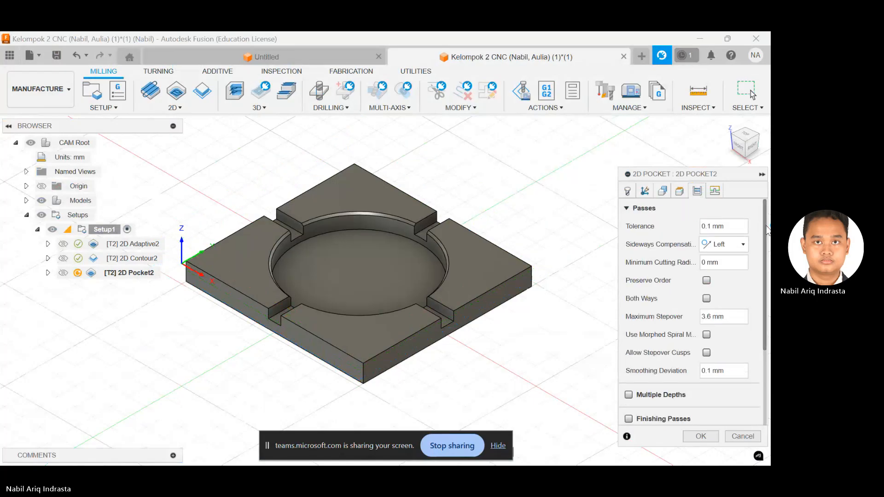
pyautogui.moveTo(764, 224); pyautogui.dragTo(766, 301)
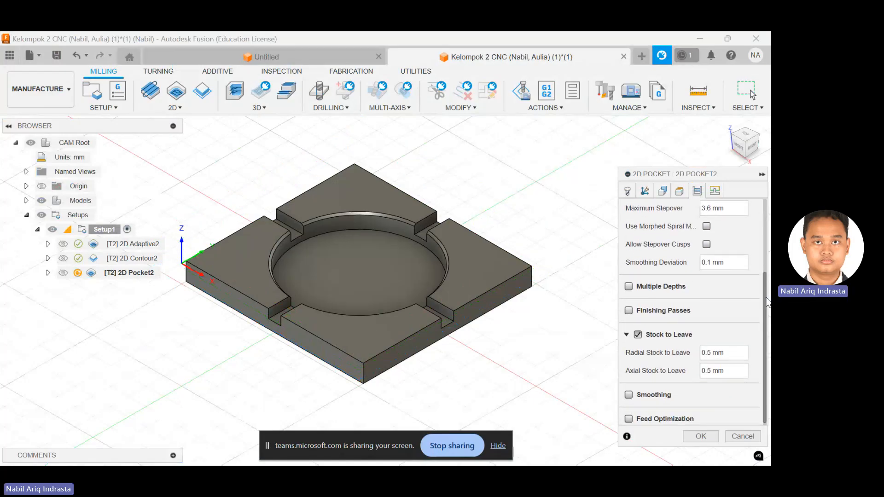
pyautogui.click(629, 287)
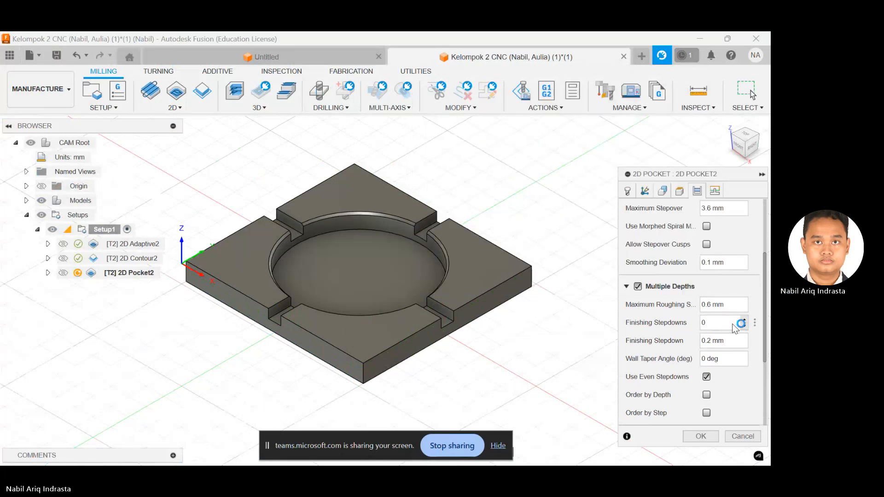
pyautogui.moveTo(763, 289); pyautogui.dragTo(755, 341)
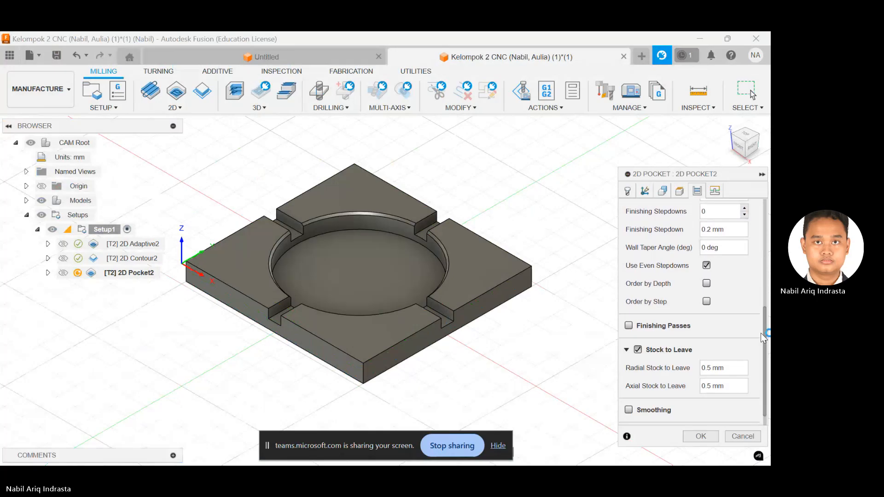
# Step: Set the 2D Pocket's radial stock to leave to 0.2 mm and its axial stock to leave to 0 mm
pyautogui.click(717, 364)
pyautogui.moveTo(724, 367); pyautogui.dragTo(700, 368)
pyautogui.write('0.2')
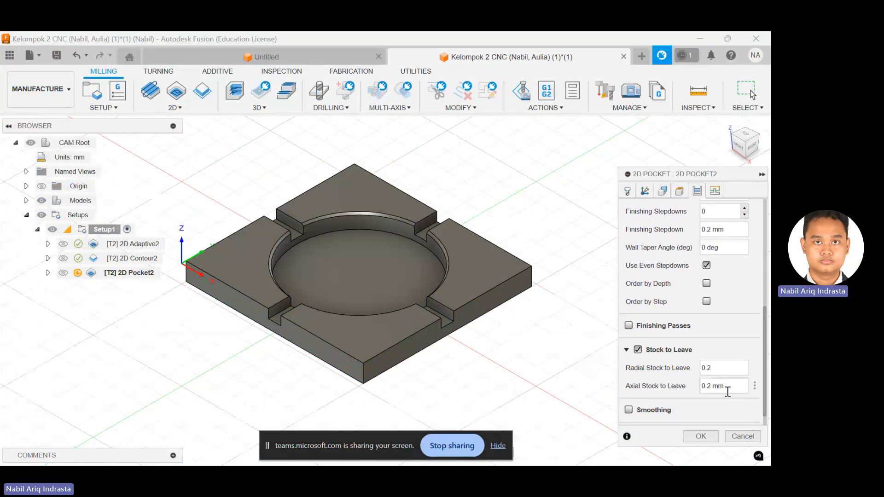
pyautogui.moveTo(727, 391); pyautogui.dragTo(682, 393)
pyautogui.write('0')
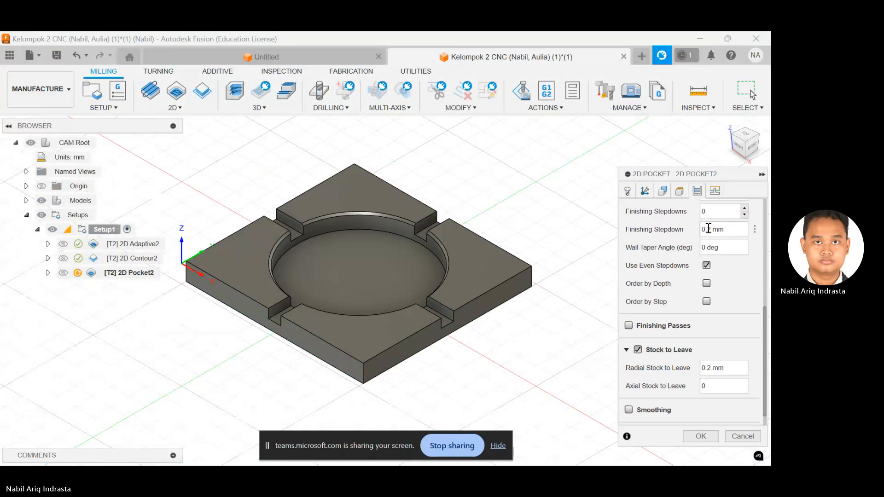
# Step: Examine the 2D Pocket's linking, lead-in, lead-out, ramp and position settings
pyautogui.click(714, 190)
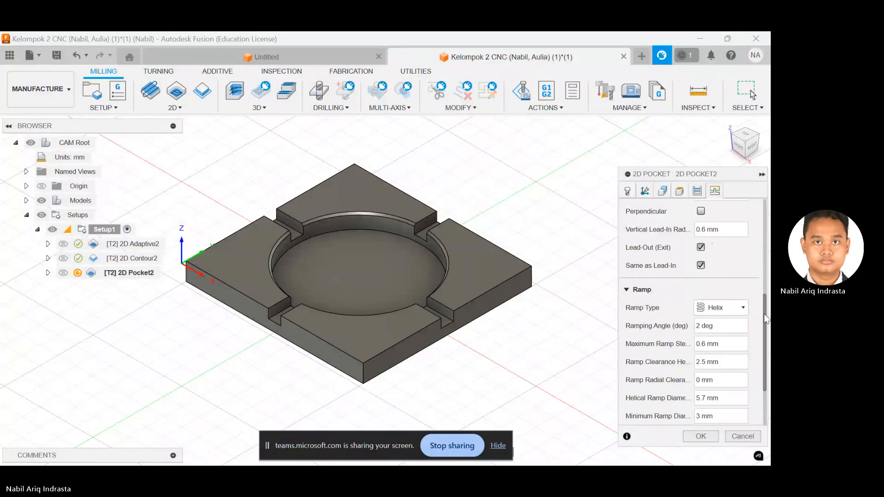
pyautogui.moveTo(766, 317); pyautogui.dragTo(766, 337)
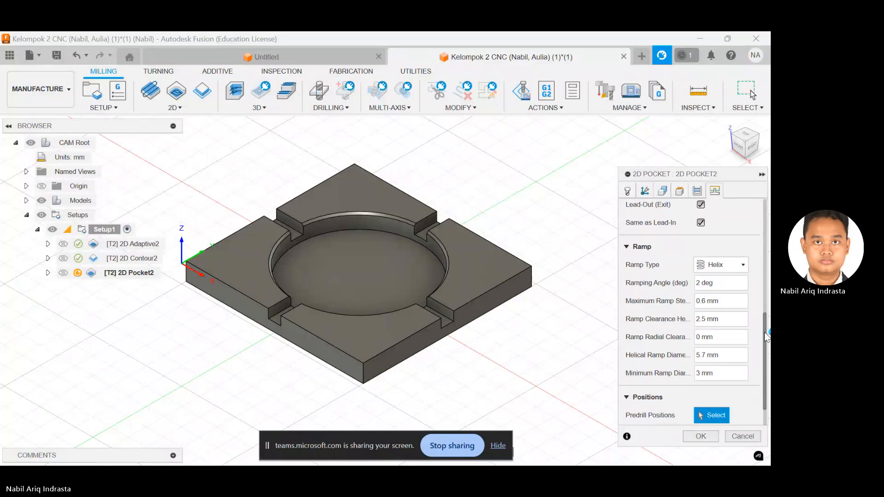
pyautogui.moveTo(765, 336); pyautogui.dragTo(765, 209)
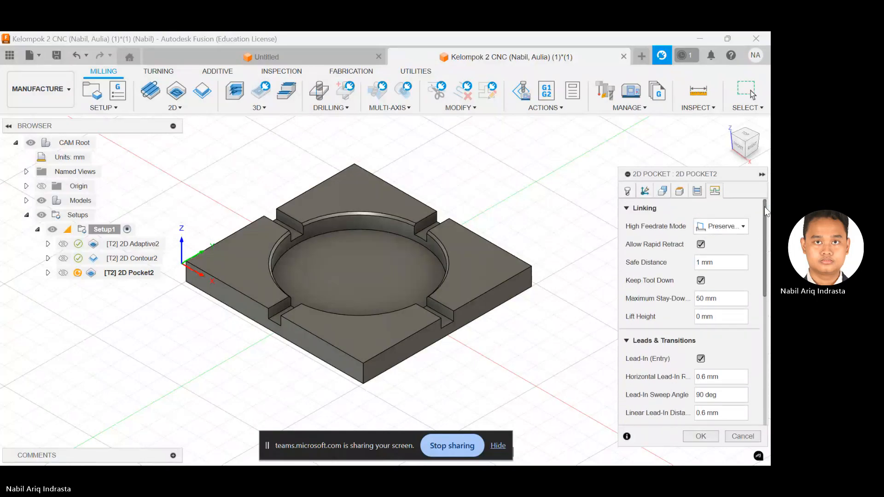
pyautogui.moveTo(765, 211); pyautogui.dragTo(767, 247)
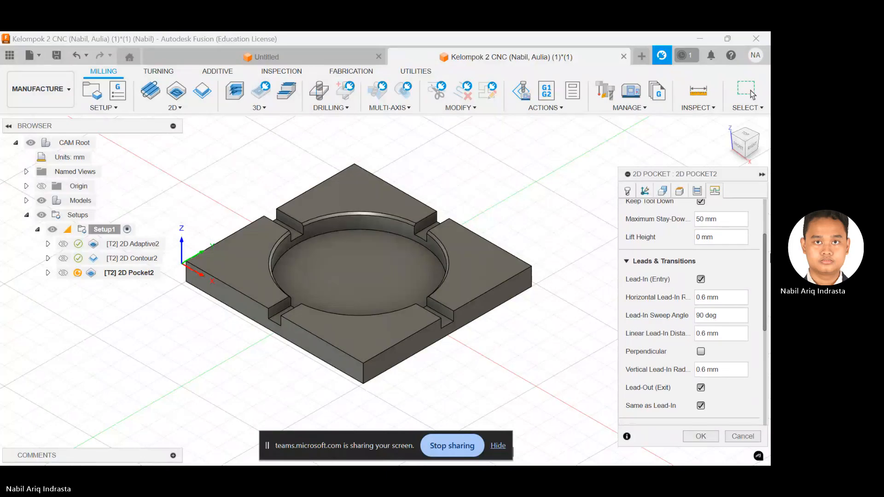
pyautogui.scroll(-3, 693, 313)
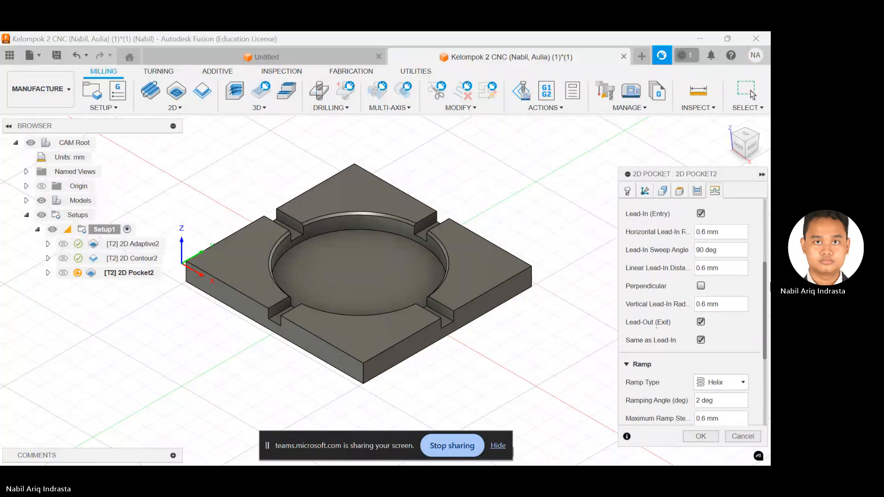
pyautogui.moveTo(769, 290); pyautogui.dragTo(770, 353)
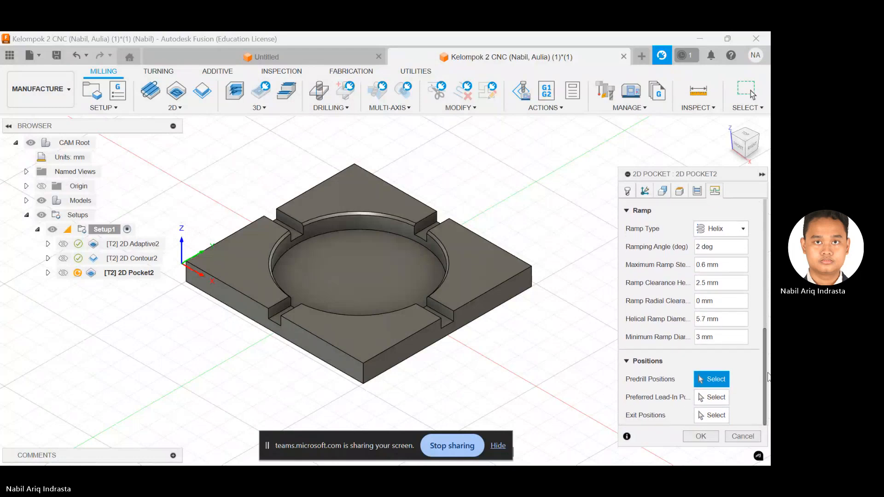
# Step: Reselect tool 2, the 6 mm flat end mill, for the 2D Pocket operation
pyautogui.click(634, 186)
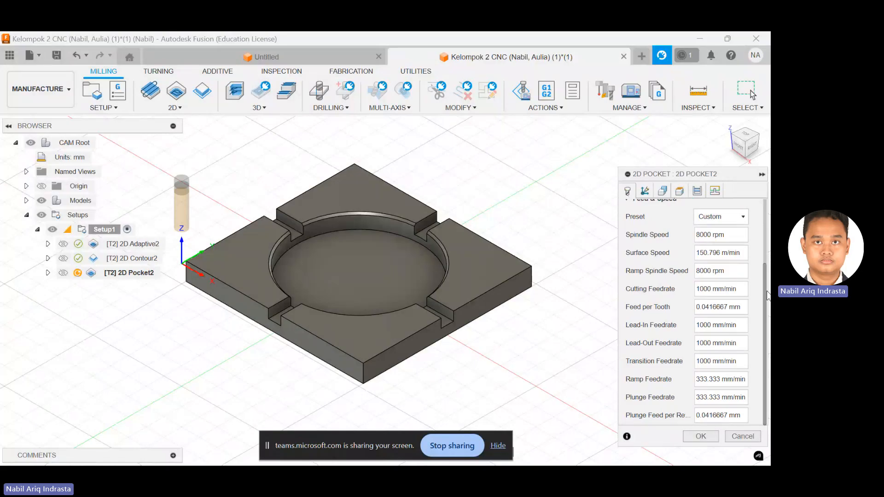
pyautogui.scroll(3, 760, 257)
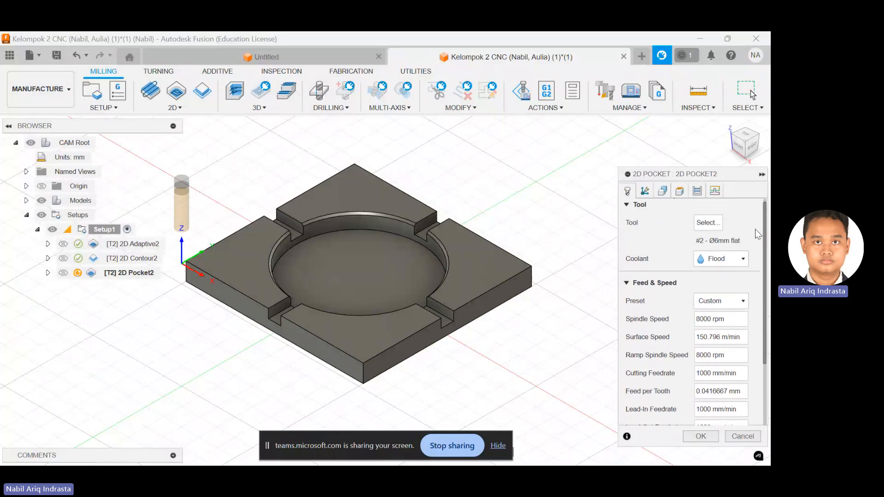
pyautogui.click(703, 226)
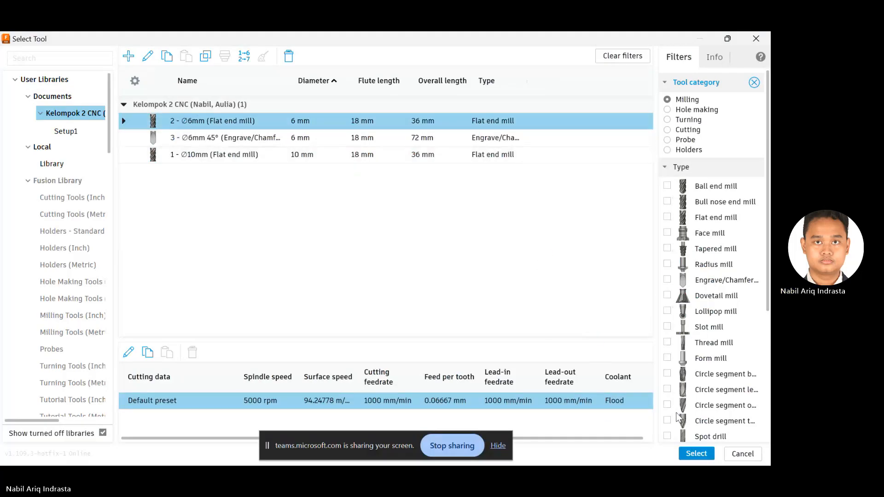
pyautogui.click(693, 453)
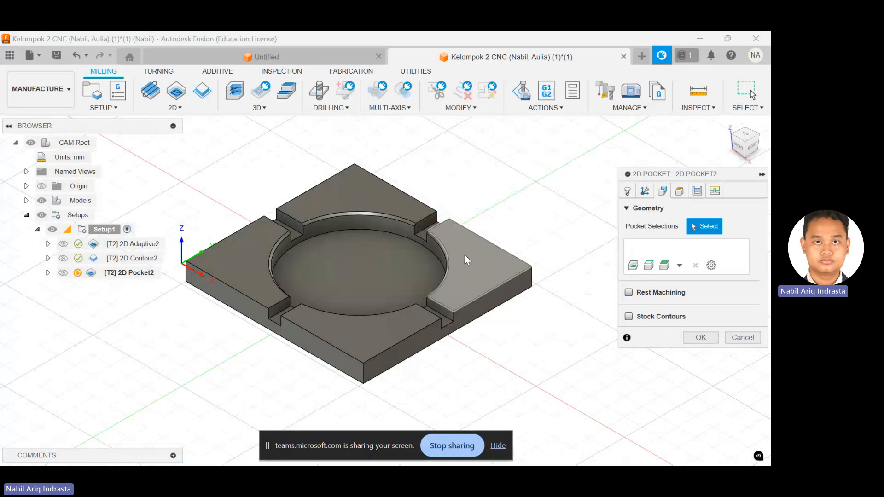
# Step: Select the floors of the four side slots as pocket geometry and confirm the 2D Pocket operation
pyautogui.keyDown('shift'); pyautogui.moveTo(466, 252); pyautogui.dragTo(322, 372, button='middle'); pyautogui.keyUp('shift')
pyautogui.scroll(5, 323, 372)
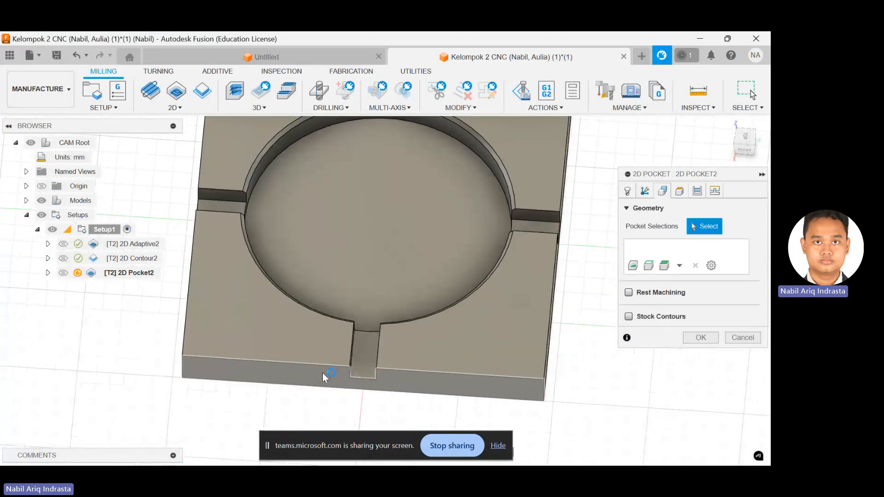
pyautogui.click(392, 348)
pyautogui.scroll(-4, 426, 256)
pyautogui.keyDown('shift'); pyautogui.moveTo(430, 242); pyautogui.dragTo(410, 308, button='middle'); pyautogui.keyUp('shift')
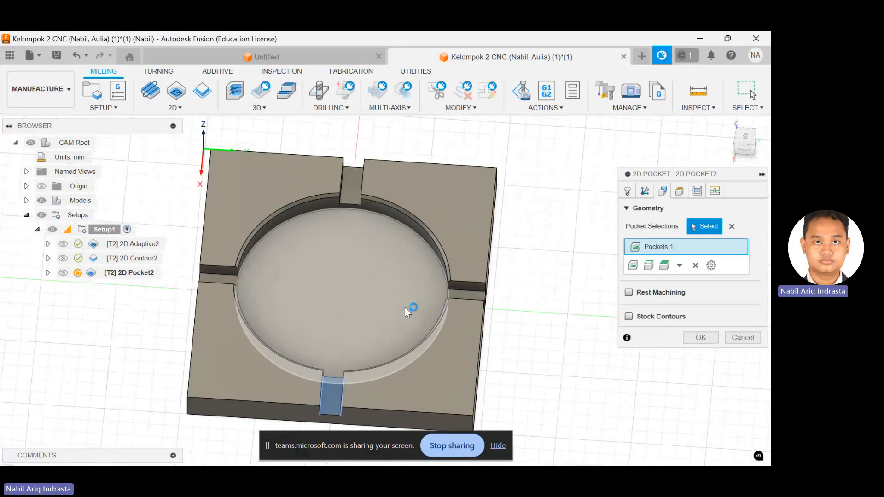
pyautogui.click(461, 294)
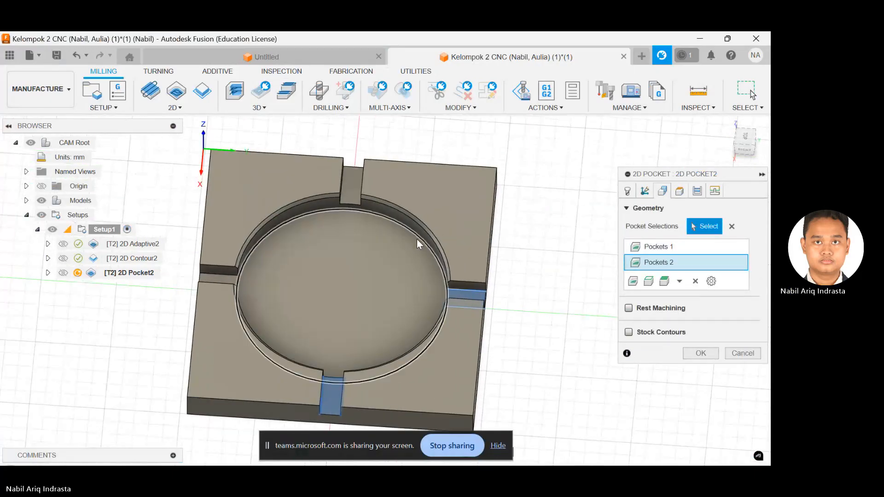
pyautogui.click(346, 189)
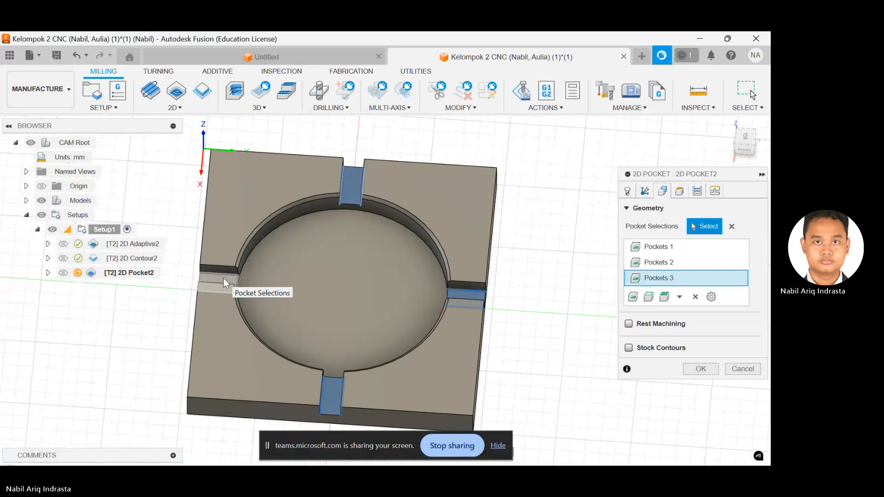
pyautogui.click(225, 279)
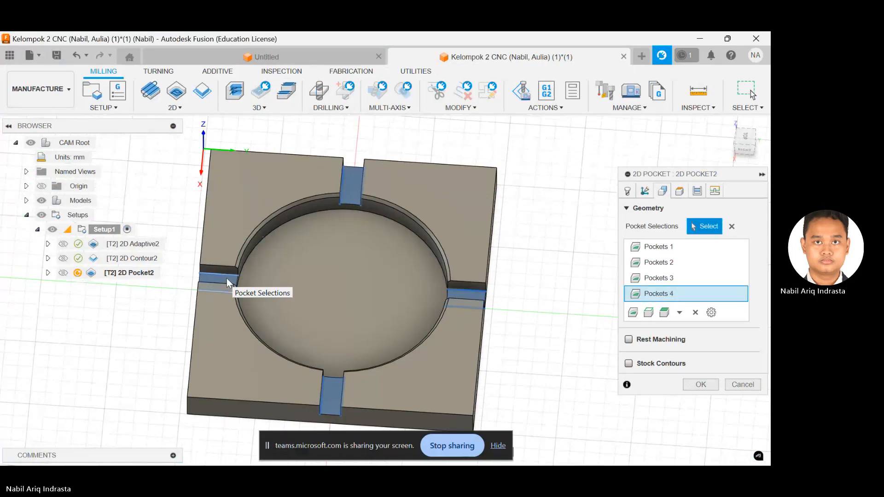
pyautogui.click(695, 386)
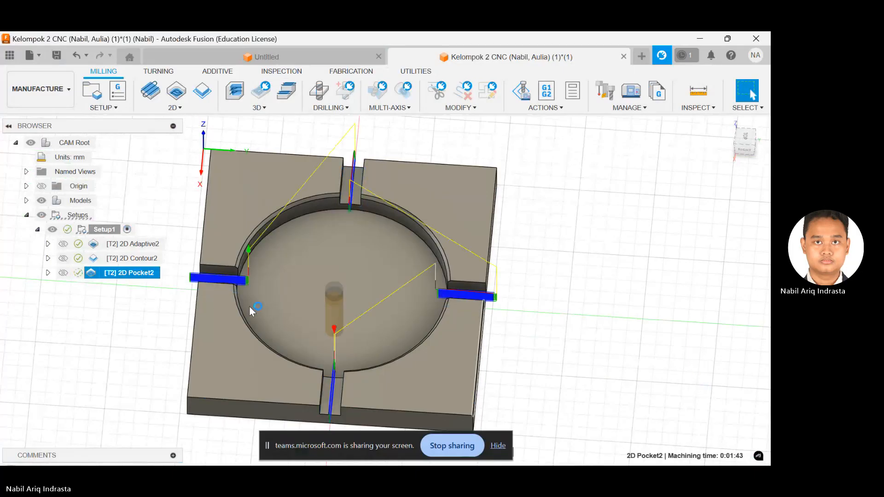
# Step: Simulate the 2D Pocket operation through to its end and exit the simulation
pyautogui.keyDown('shift'); pyautogui.moveTo(274, 281); pyautogui.dragTo(360, 244, button='middle'); pyautogui.keyUp('shift')
pyautogui.rightClick(147, 272)
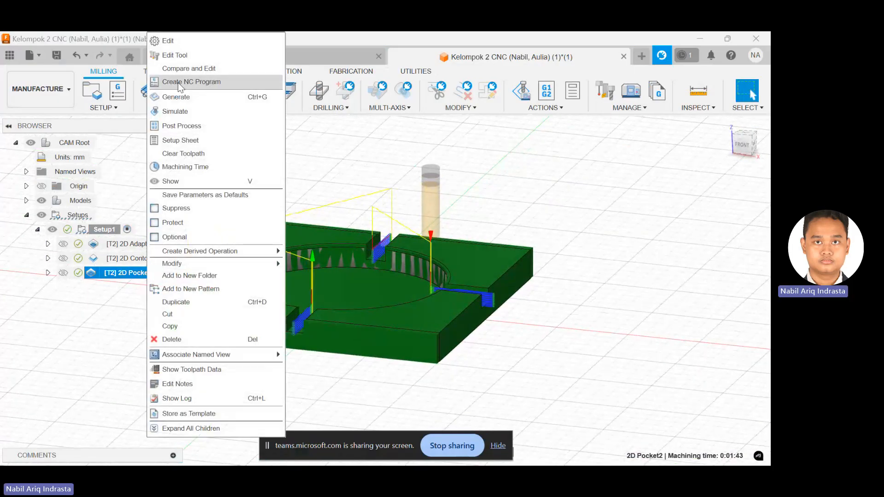
pyautogui.click(197, 112)
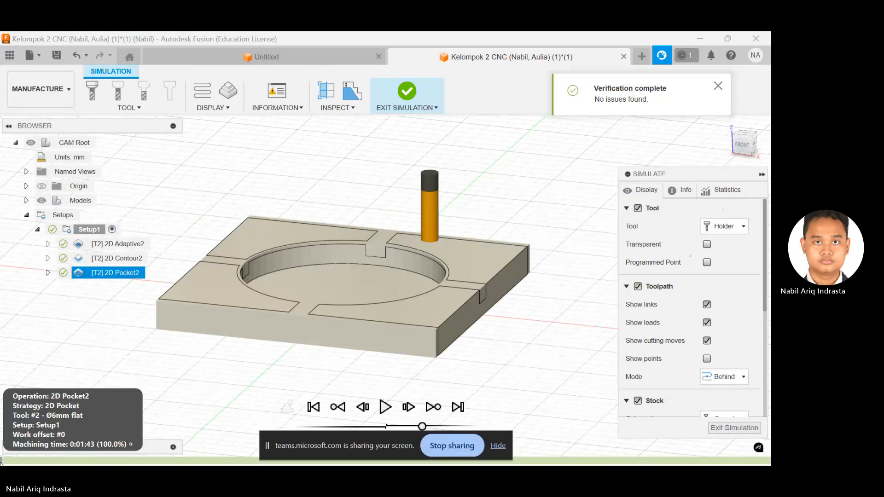
pyautogui.moveTo(81, 450); pyautogui.dragTo(764, 447)
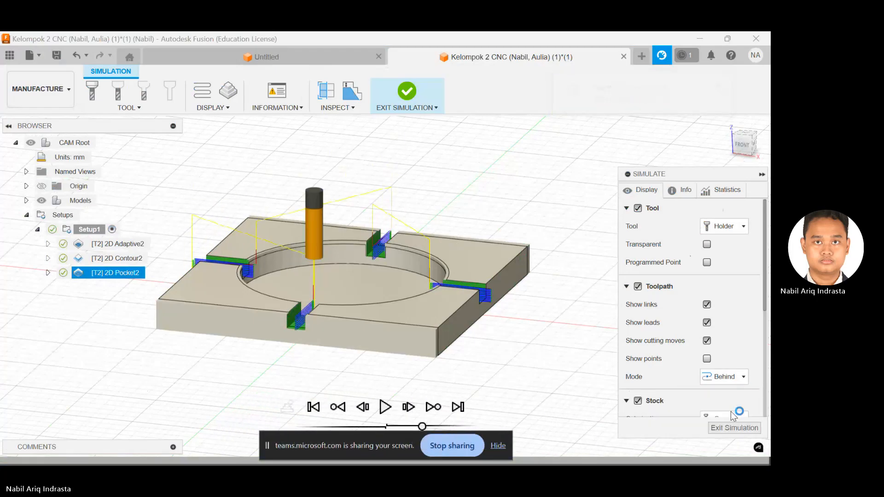
pyautogui.click(732, 428)
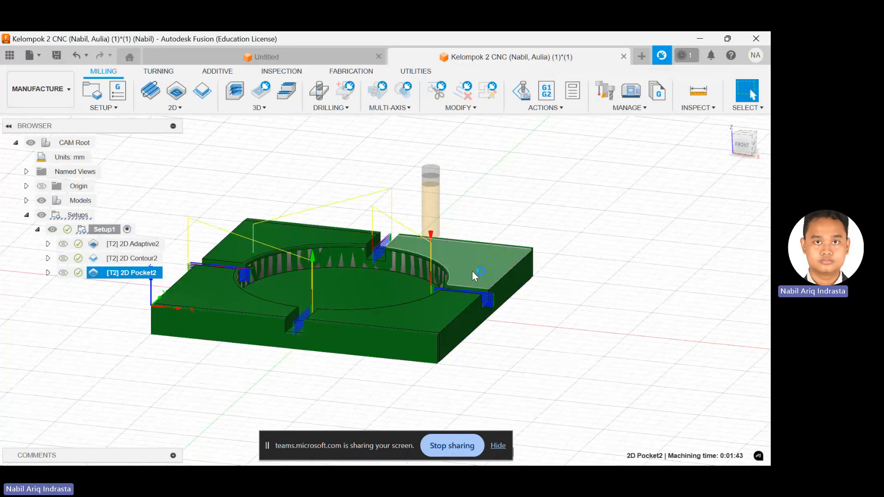
# Step: Start a 2D Chamfer operation in Setup1 and open its passes settings at the chamfer parameters
pyautogui.click(556, 252)
pyautogui.moveTo(505, 213)
pyautogui.keyDown('shift'); pyautogui.mouseDown(button='middle')
pyautogui.moveTo(511, 225)
pyautogui.moveTo(505, 206)
pyautogui.moveTo(505, 219)
pyautogui.mouseUp(button='middle'); pyautogui.keyUp('shift')
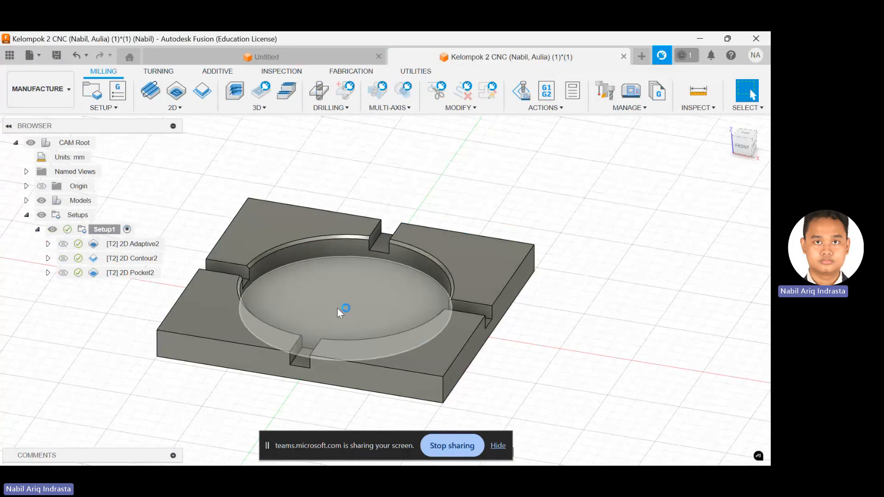
pyautogui.click(195, 109)
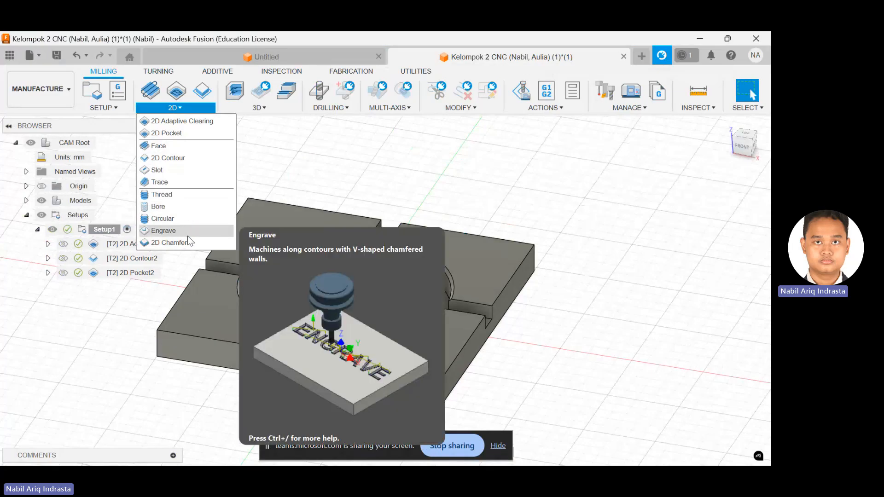
pyautogui.click(189, 243)
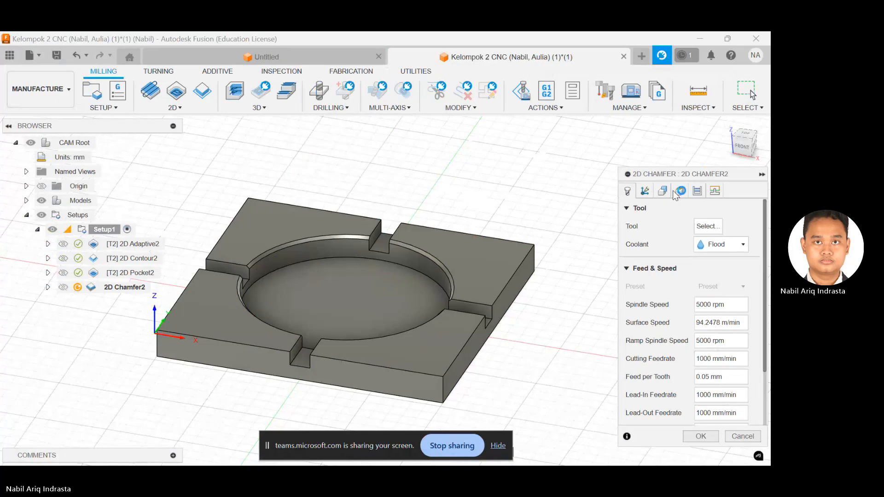
pyautogui.click(674, 190)
pyautogui.click(696, 193)
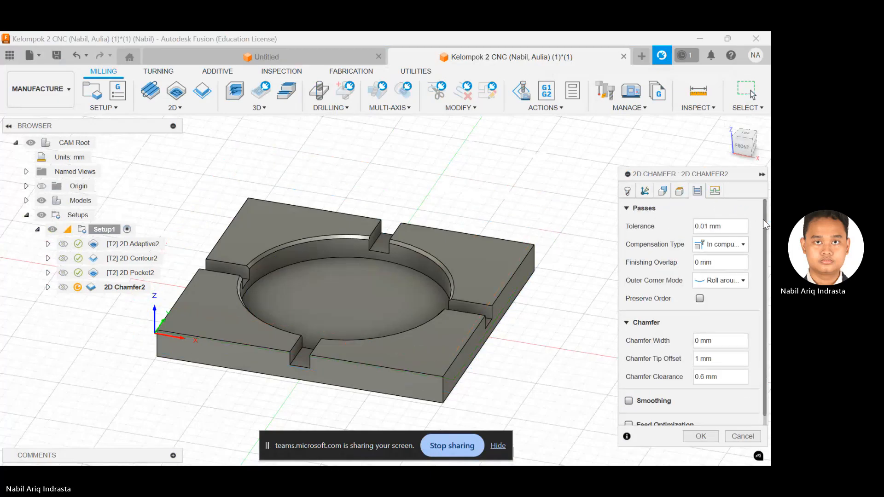
pyautogui.moveTo(764, 224); pyautogui.dragTo(768, 242)
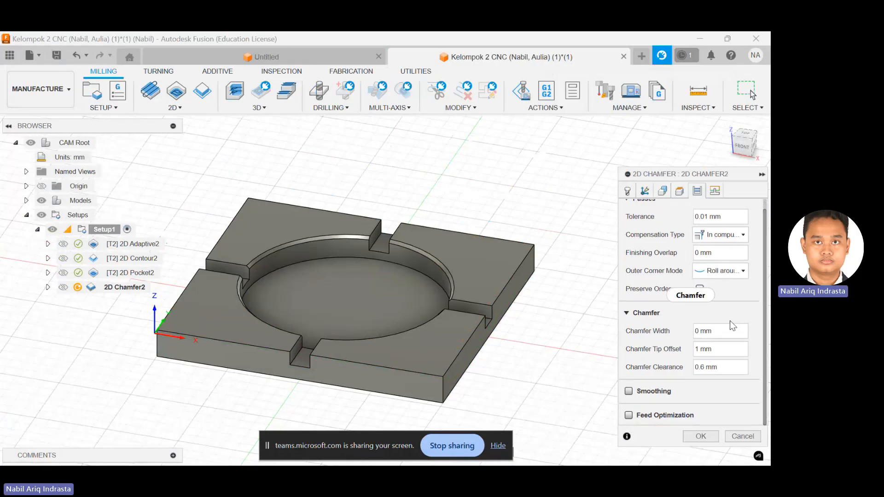
# Step: Set the chamfer tip offset to 0.5 mm and the chamfer clearance to 0 mm
pyautogui.moveTo(716, 350); pyautogui.dragTo(689, 354)
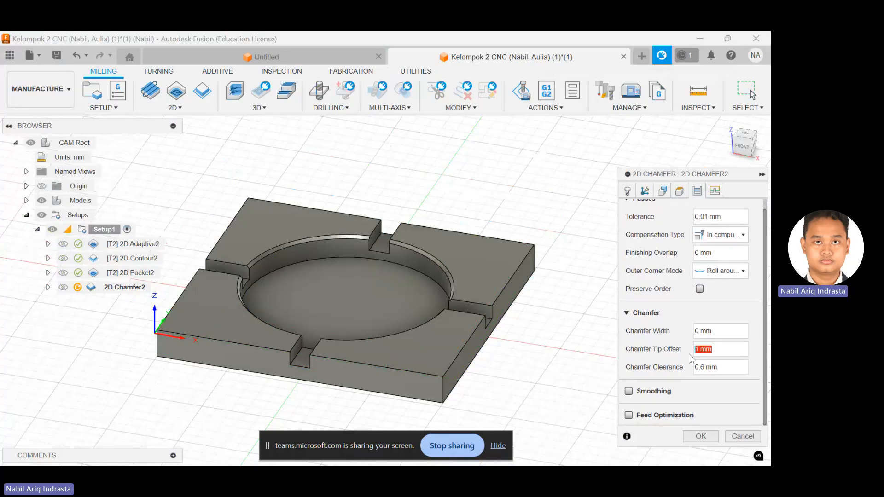
pyautogui.write('0.5')
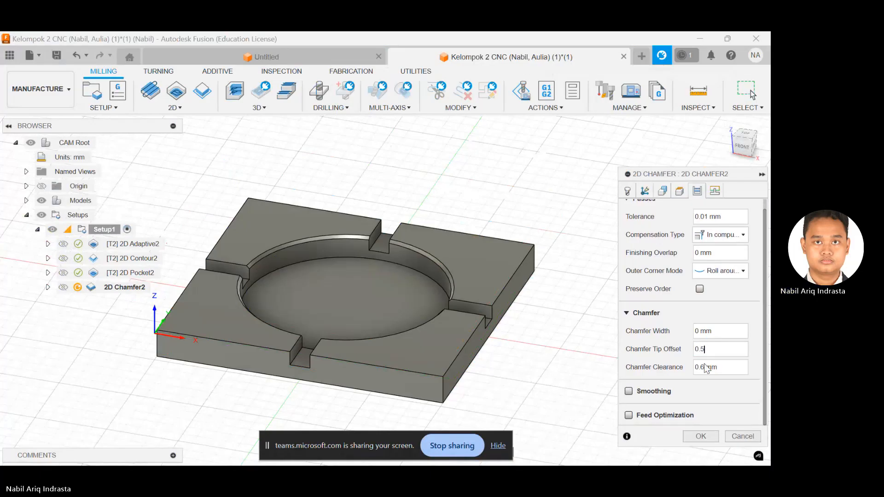
pyautogui.moveTo(726, 365); pyautogui.dragTo(686, 362)
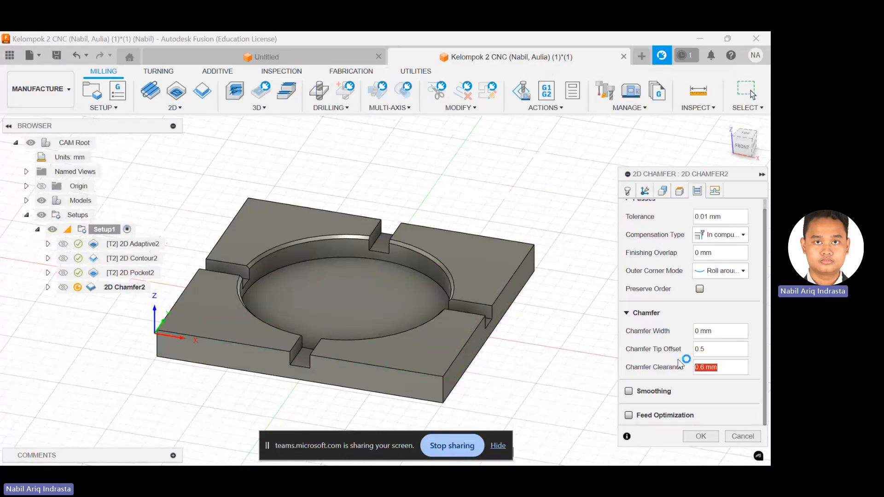
pyautogui.write('0')
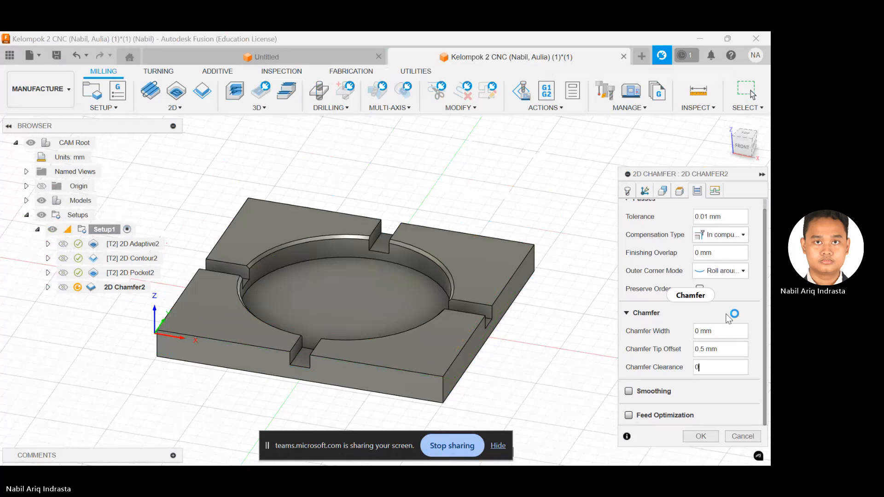
# Step: Review the 2D Chamfer operation's linking settings, including safe distance, lead-in, lead-out and preferred entry position
pyautogui.click(719, 194)
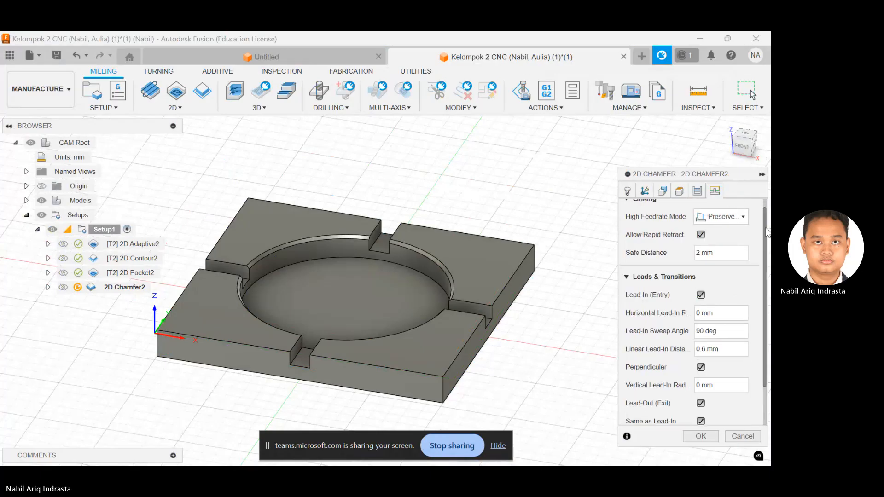
pyautogui.moveTo(765, 227); pyautogui.dragTo(765, 229)
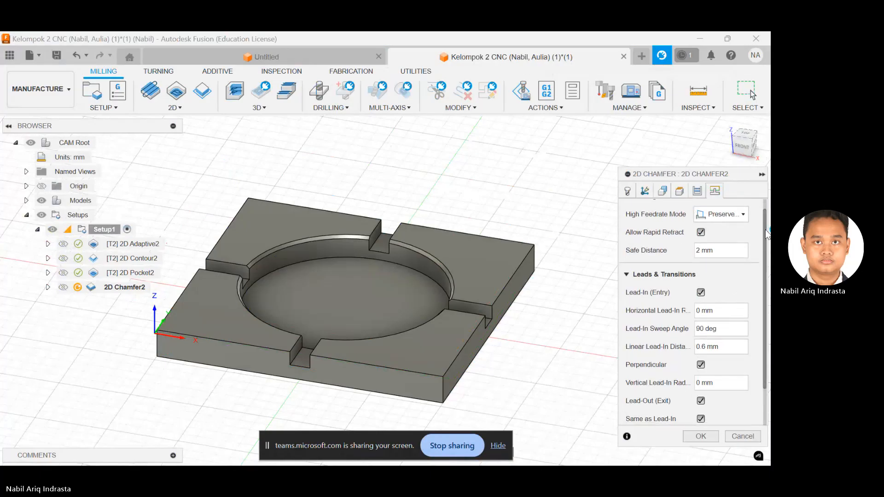
pyautogui.moveTo(767, 234); pyautogui.dragTo(769, 278)
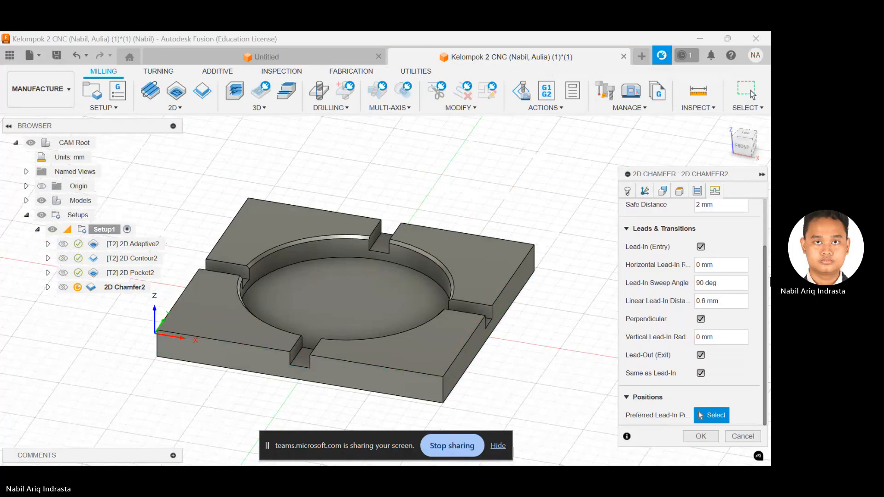
pyautogui.click(696, 191)
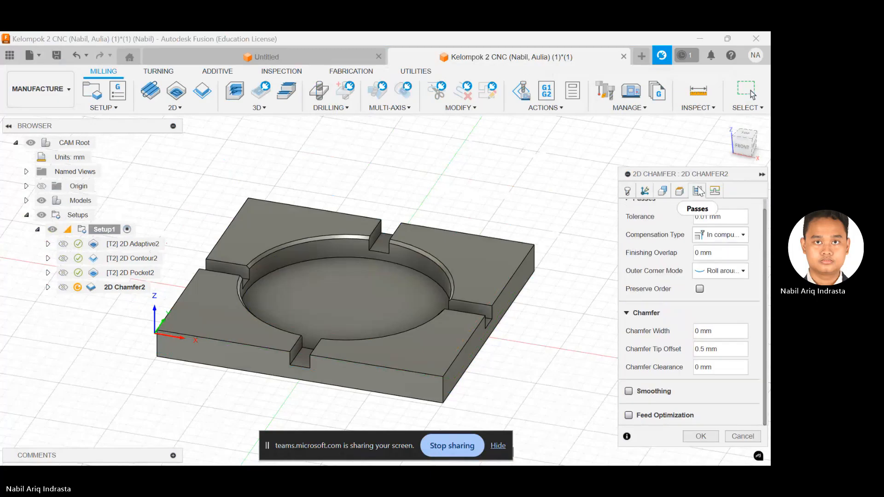
pyautogui.click(663, 192)
pyautogui.click(658, 191)
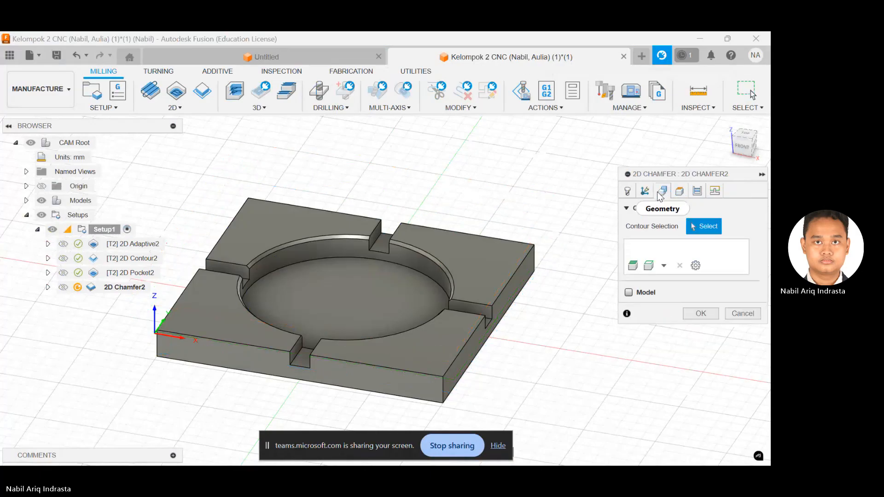
pyautogui.click(648, 191)
# Step: Add two neighbouring arcs of the circular pocket's lower chamfer edge as separate open-chain contours for the 2D Chamfer
pyautogui.click(666, 193)
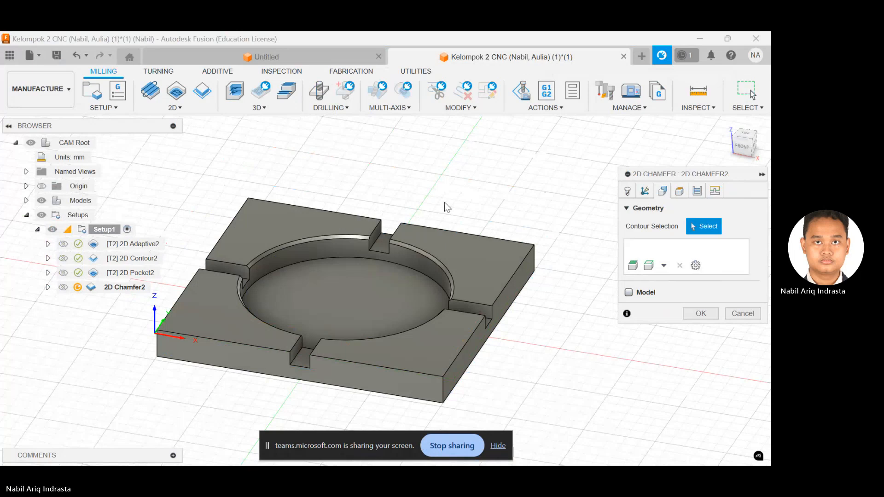
pyautogui.keyDown('shift'); pyautogui.moveTo(445, 190); pyautogui.dragTo(429, 198, button='middle'); pyautogui.keyUp('shift')
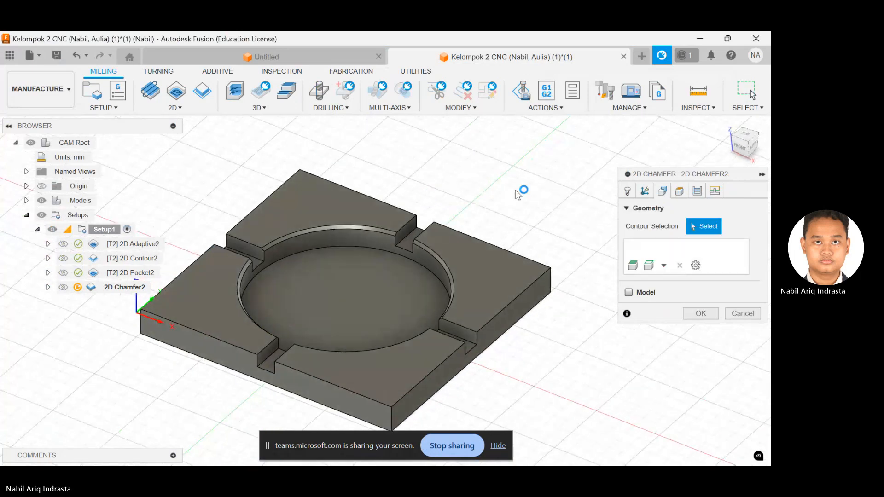
pyautogui.click(648, 266)
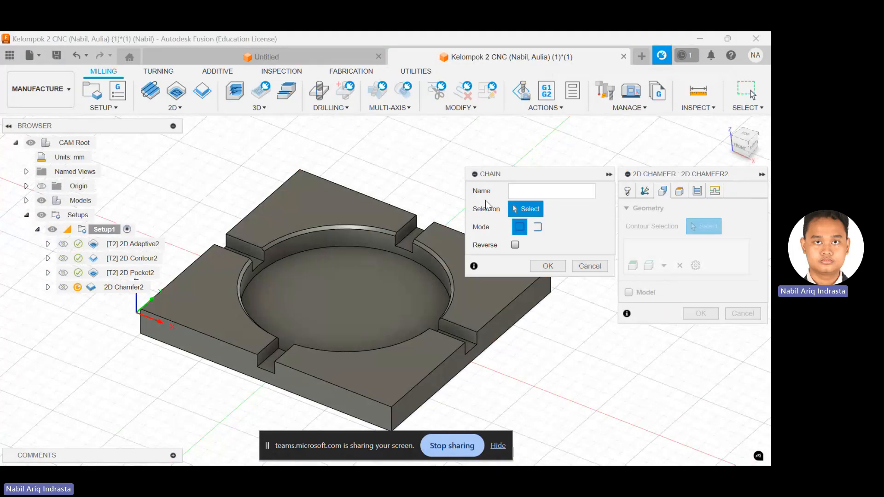
pyautogui.click(537, 226)
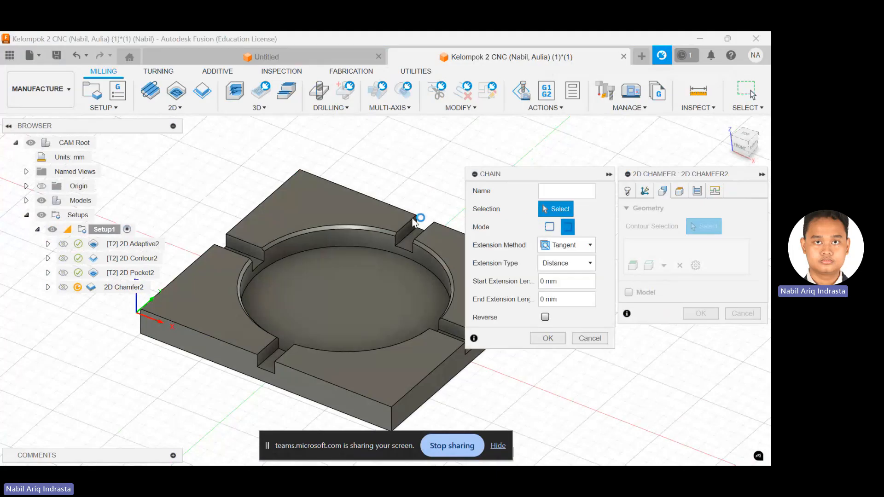
pyautogui.scroll(2, 332, 225)
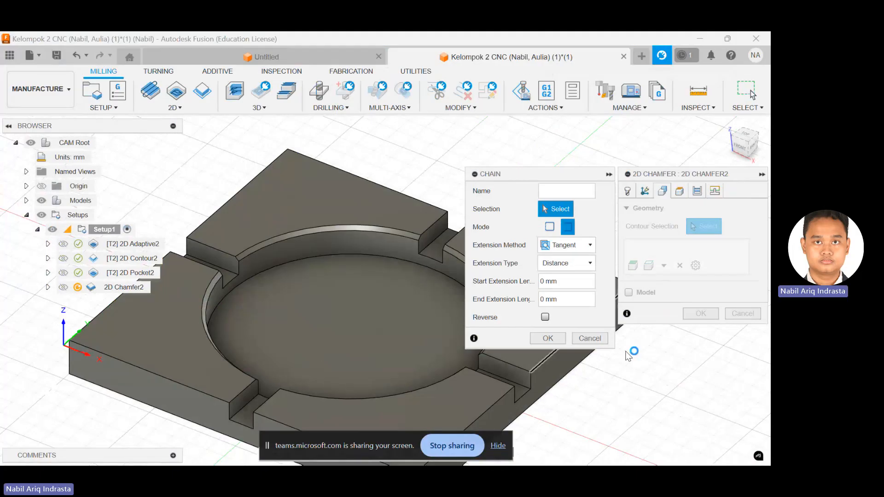
pyautogui.click(338, 230)
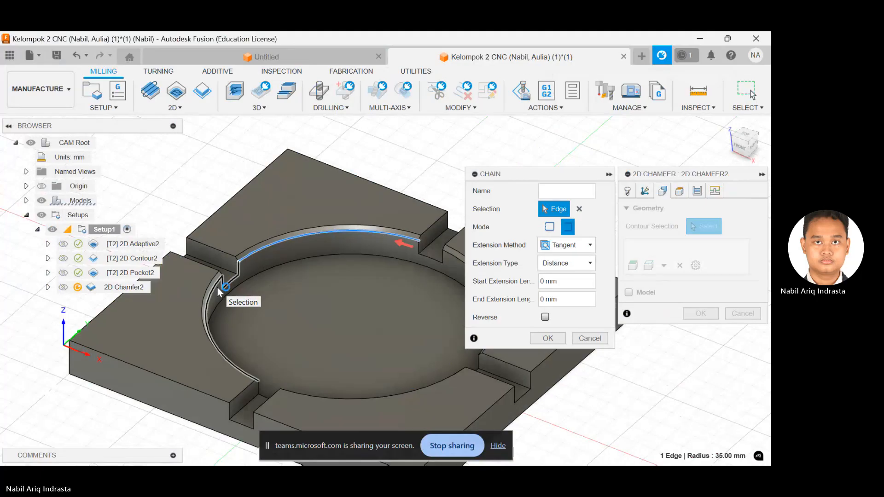
pyautogui.click(546, 337)
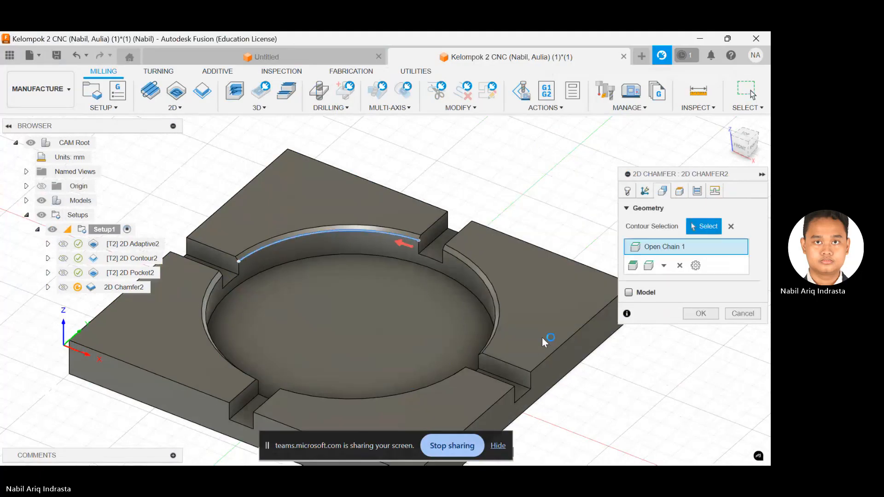
pyautogui.click(647, 267)
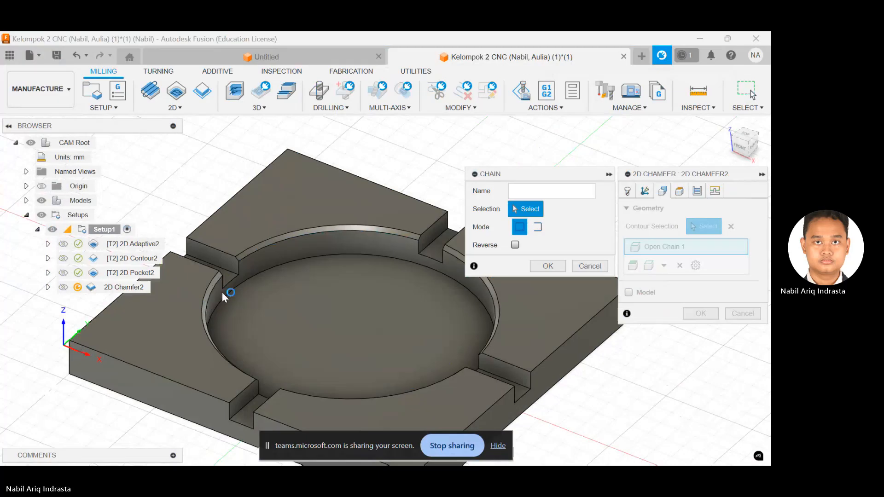
pyautogui.click(538, 227)
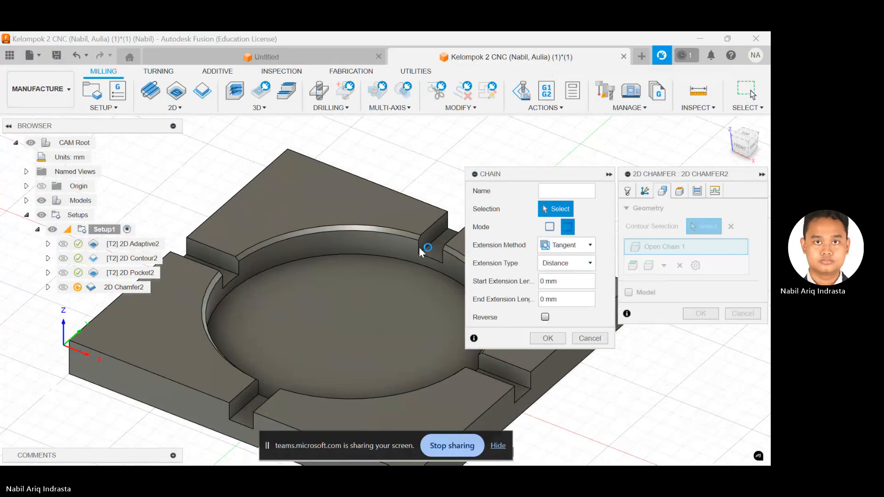
pyautogui.click(219, 287)
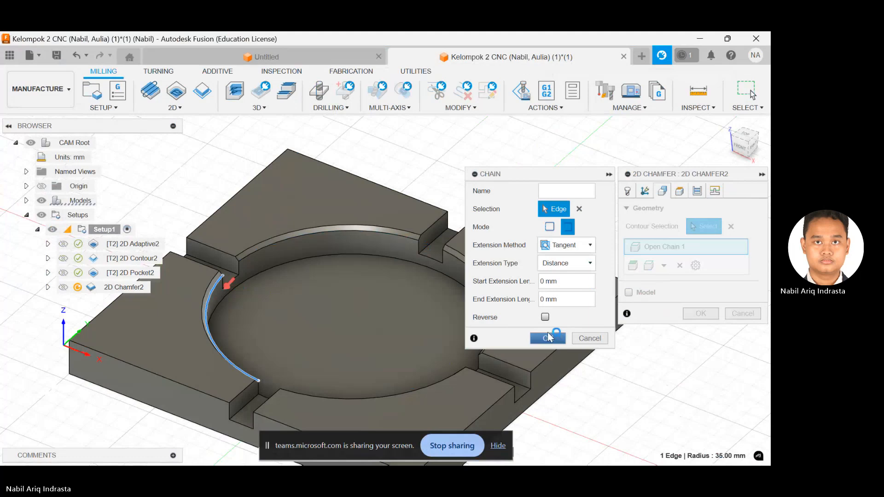
pyautogui.click(548, 336)
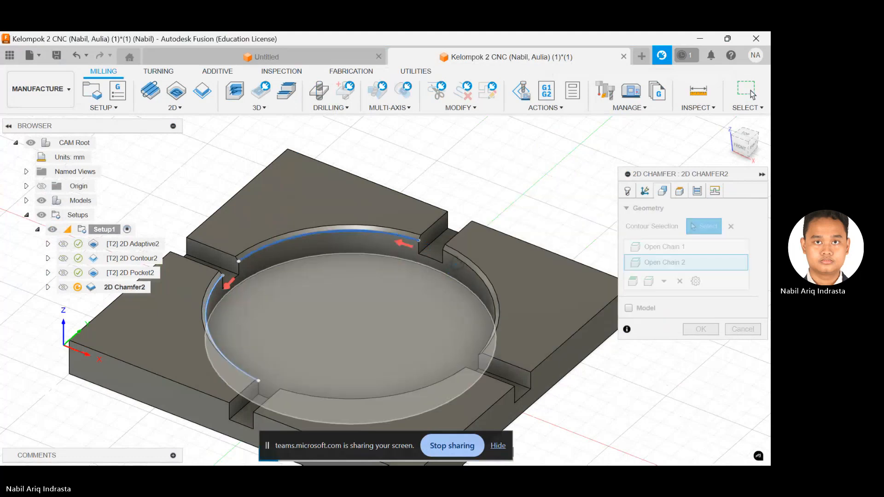
# Step: Add the remaining two arcs of the pocket's lower chamfer edge as open-chain contours
pyautogui.keyDown('shift'); pyautogui.moveTo(458, 289); pyautogui.dragTo(603, 285, button='middle'); pyautogui.keyUp('shift')
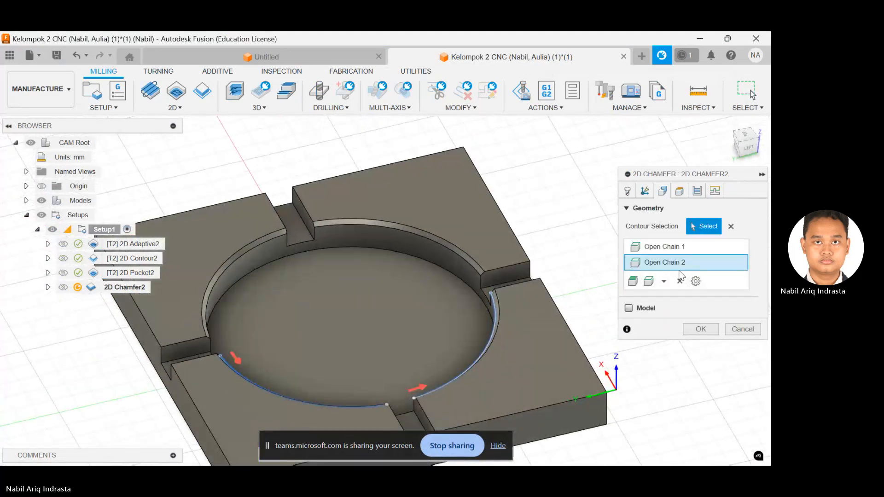
pyautogui.click(648, 281)
pyautogui.click(534, 227)
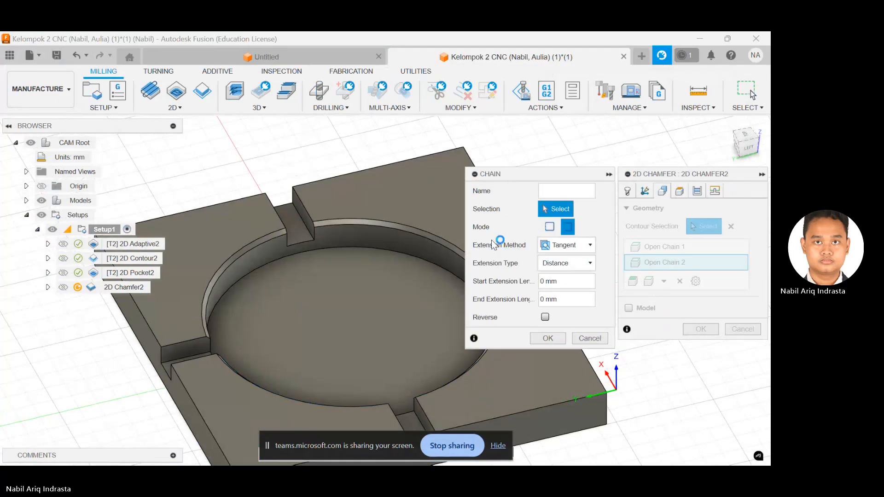
pyautogui.click(410, 237)
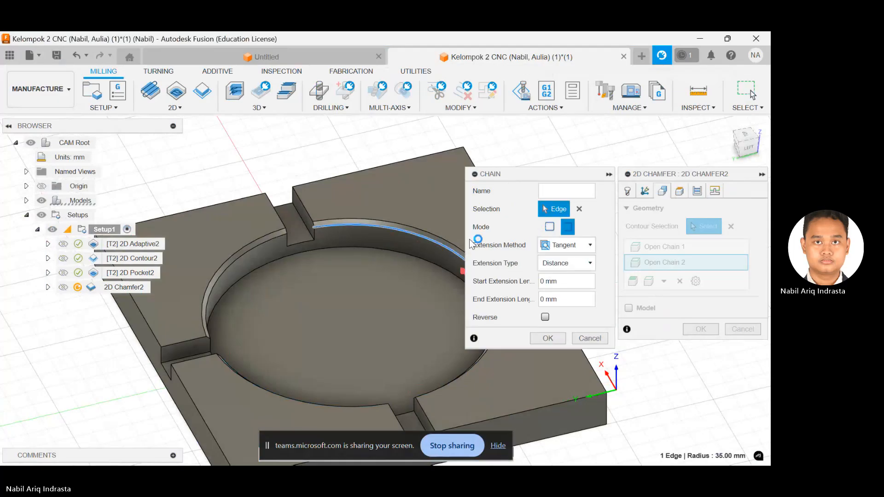
pyautogui.click(549, 341)
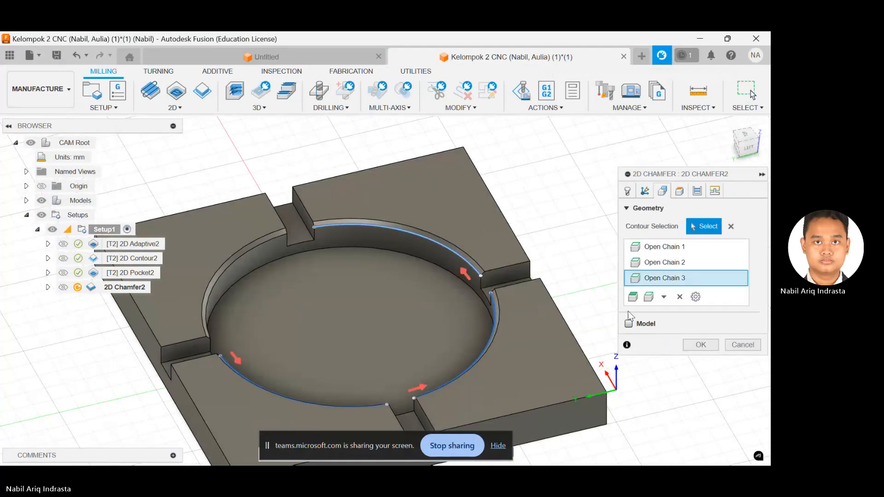
pyautogui.click(653, 298)
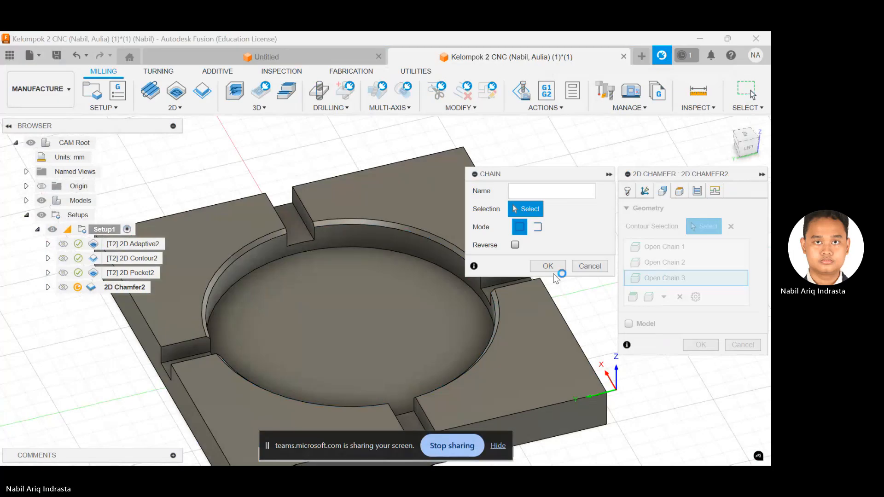
pyautogui.click(538, 227)
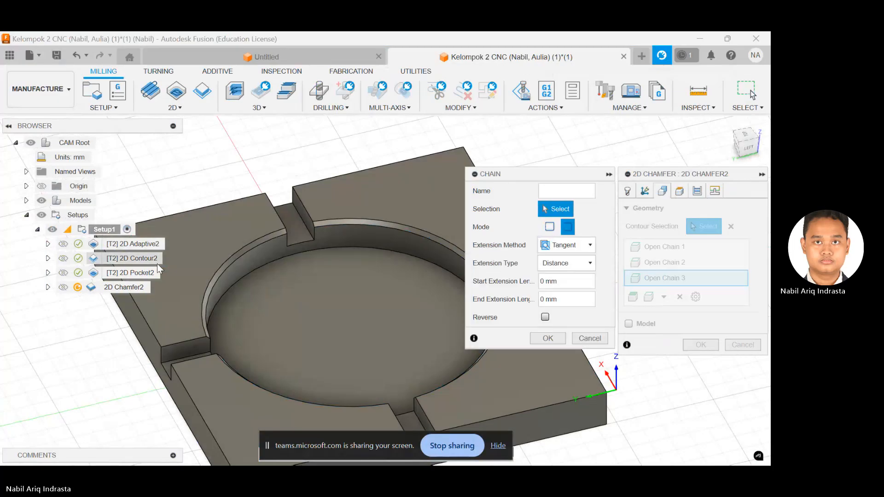
pyautogui.click(243, 255)
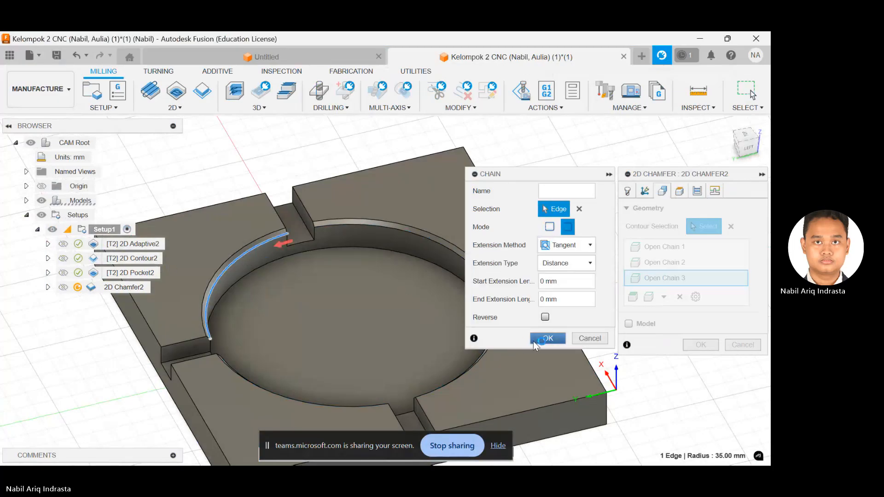
pyautogui.click(548, 338)
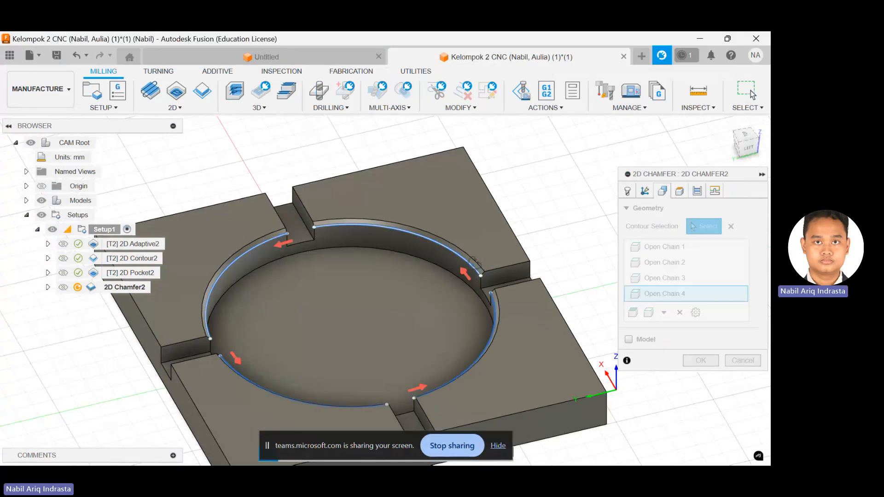
pyautogui.keyDown('shift'); pyautogui.moveTo(432, 257); pyautogui.dragTo(379, 254, button='middle'); pyautogui.keyUp('shift')
pyautogui.scroll(-3, 361, 295)
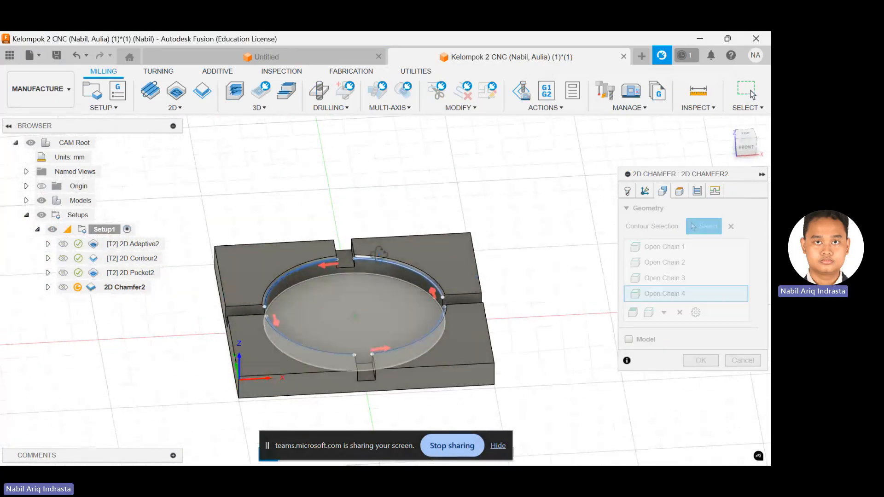
# Step: Open the document's 6 mm 45° engrave/chamfer mill, tool 3, for editing from the 2D Chamfer's tool selection
pyautogui.click(626, 192)
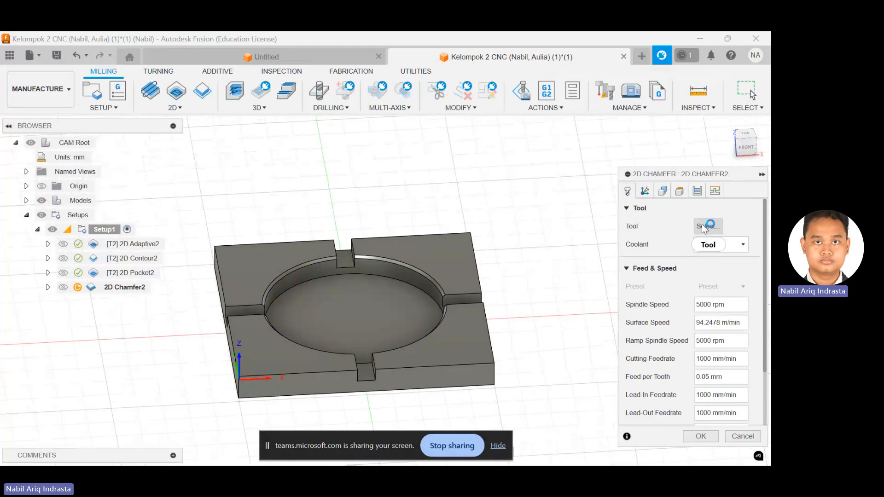
pyautogui.click(703, 226)
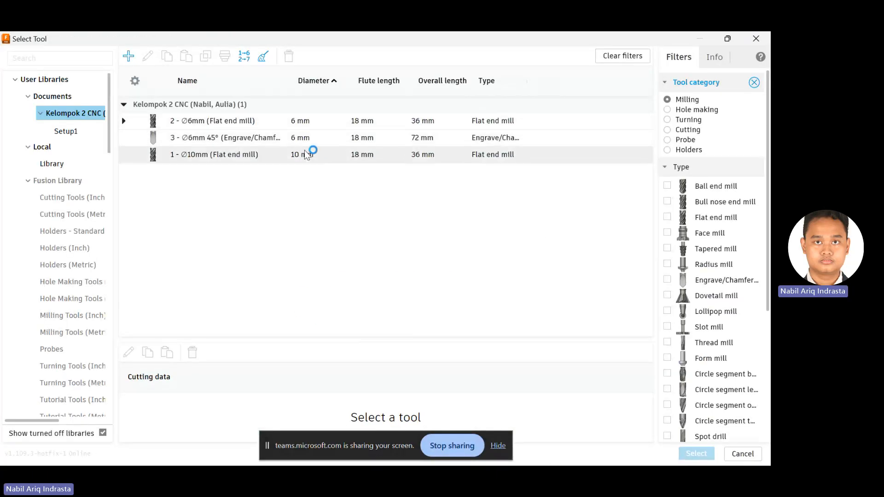
pyautogui.click(303, 139)
pyautogui.rightClick(303, 139)
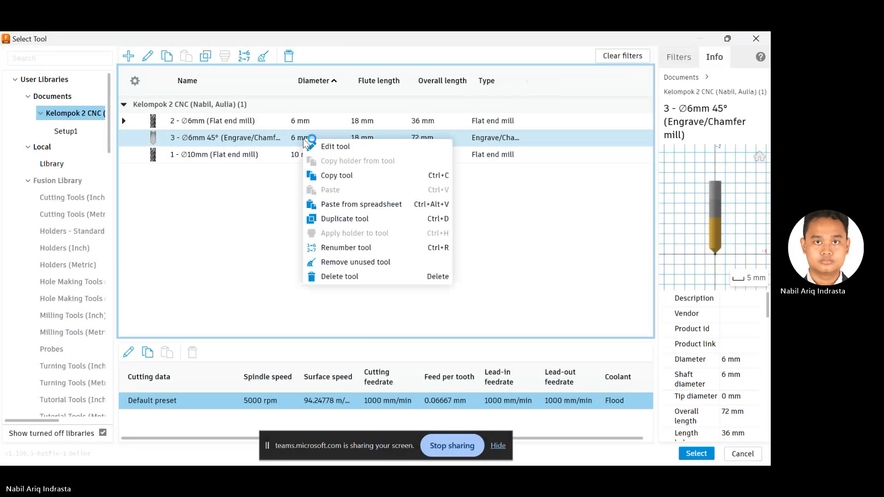
pyautogui.click(340, 148)
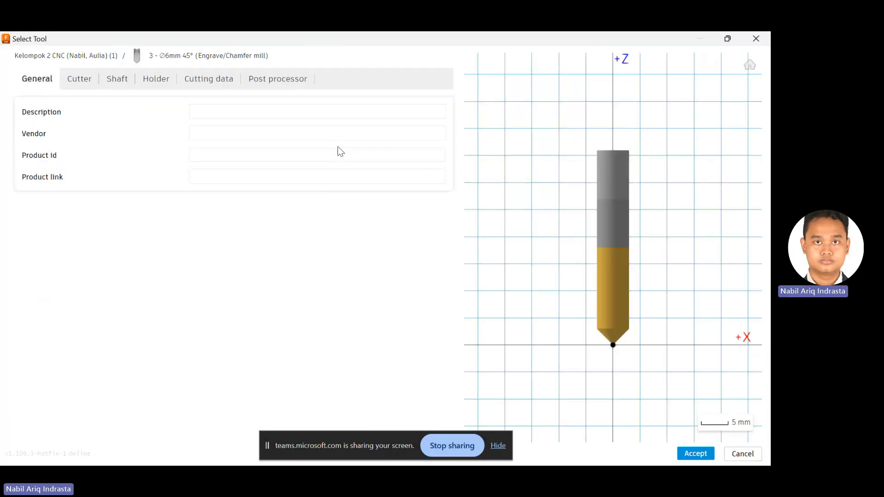
# Step: Review the chamfer mill's cutter geometry, shaft, holder, post processor and cutting data settings
pyautogui.click(82, 84)
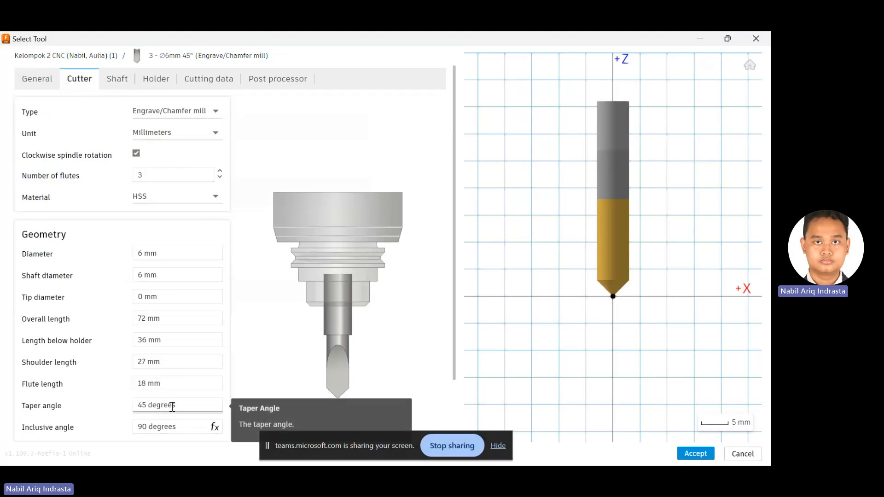
pyautogui.click(115, 80)
pyautogui.click(63, 83)
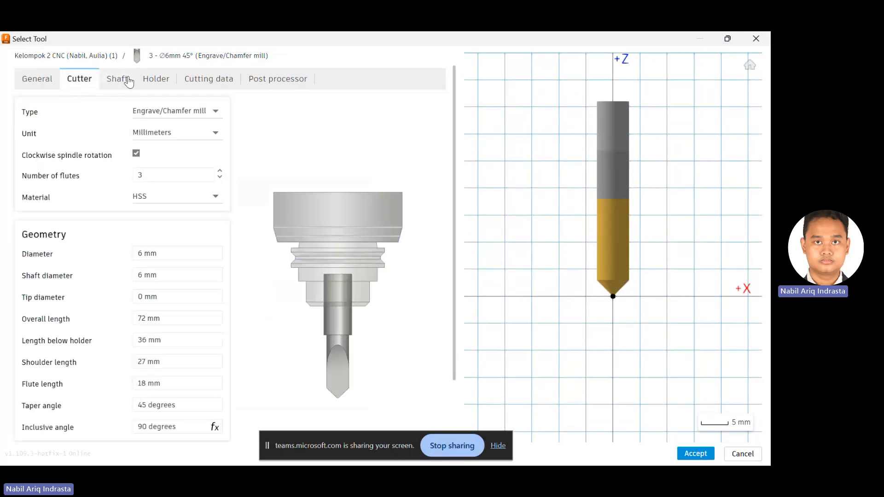
pyautogui.click(128, 81)
pyautogui.click(156, 79)
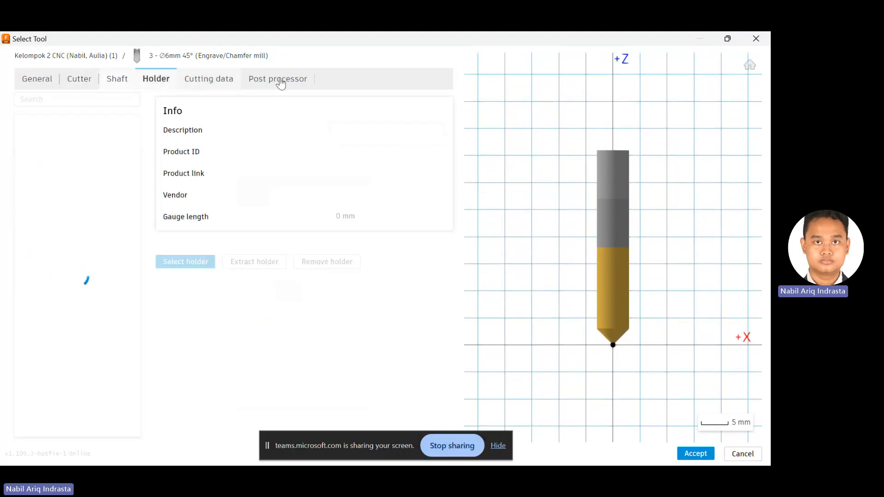
pyautogui.click(279, 82)
pyautogui.click(198, 81)
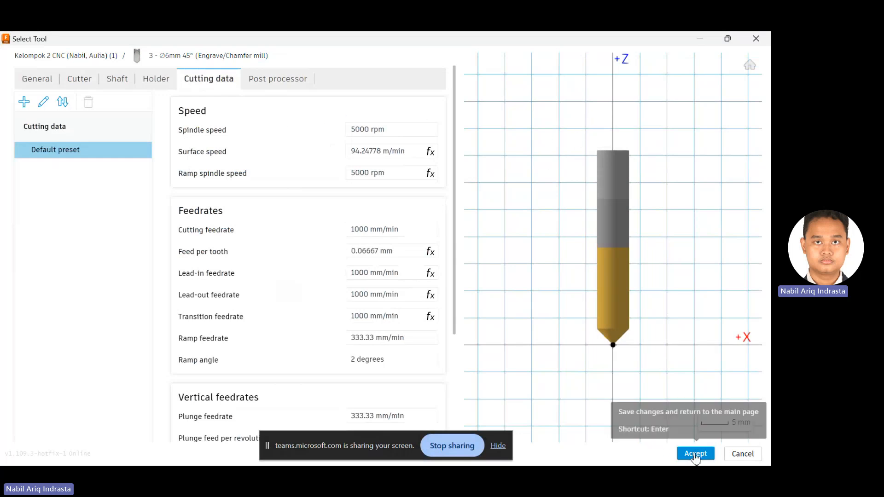
# Step: Assign the 6 mm 45° chamfer mill to the 2D Chamfer and finish the operation to generate its toolpath
pyautogui.click(695, 453)
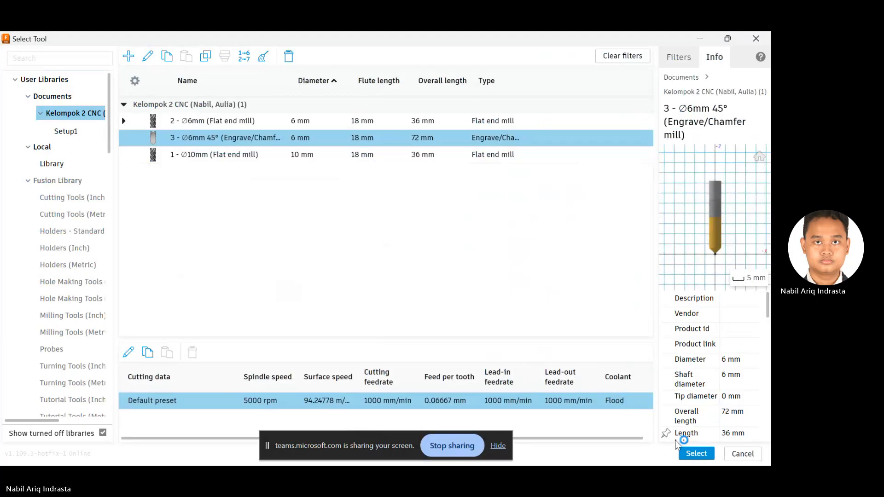
pyautogui.click(693, 454)
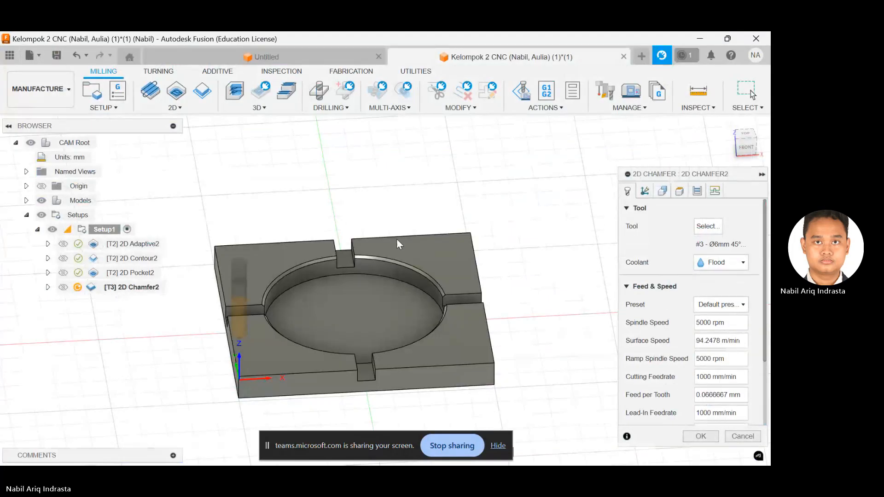
pyautogui.click(699, 436)
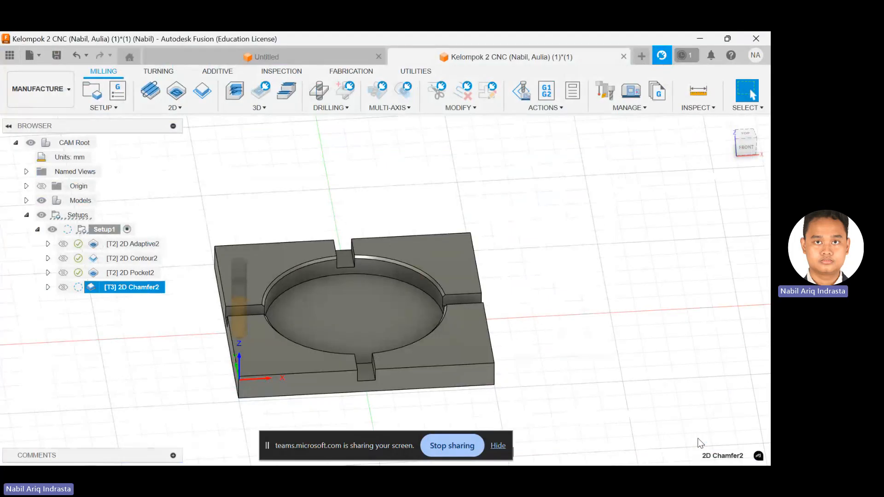
# Step: Simulate the 2D Chamfer toolpath around the circular pocket and exit the simulation
pyautogui.rightClick(138, 286)
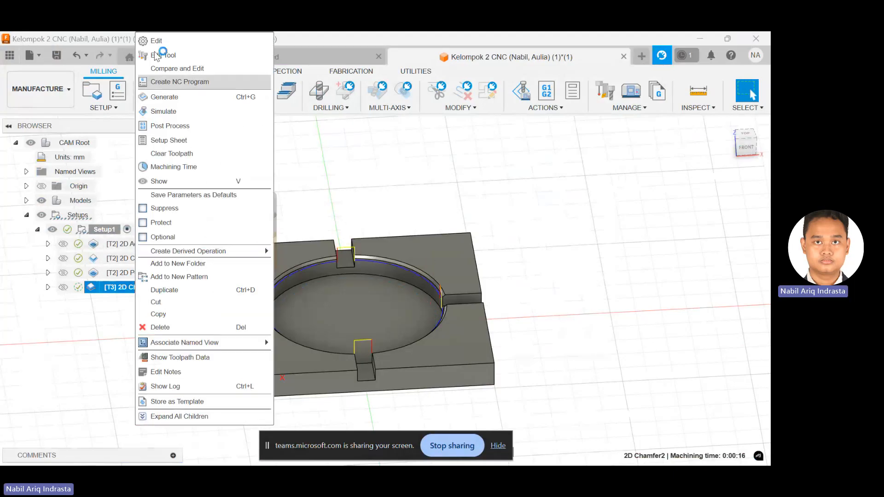
pyautogui.click(200, 107)
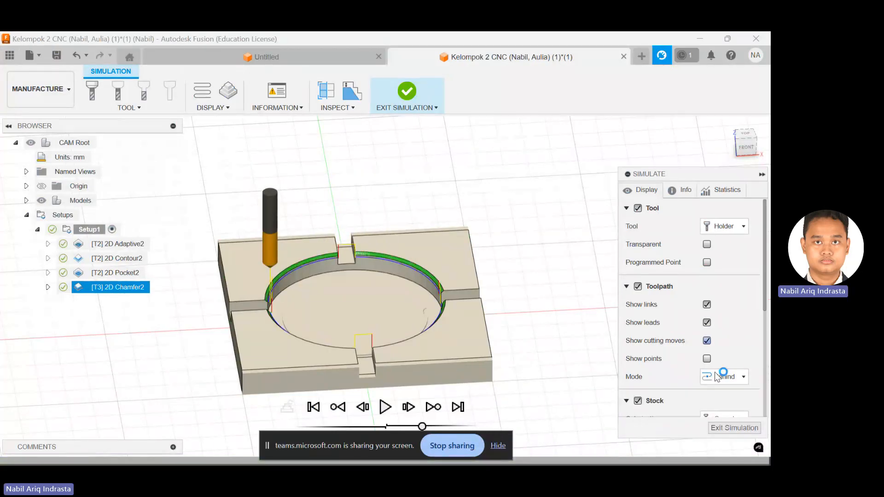
pyautogui.click(725, 426)
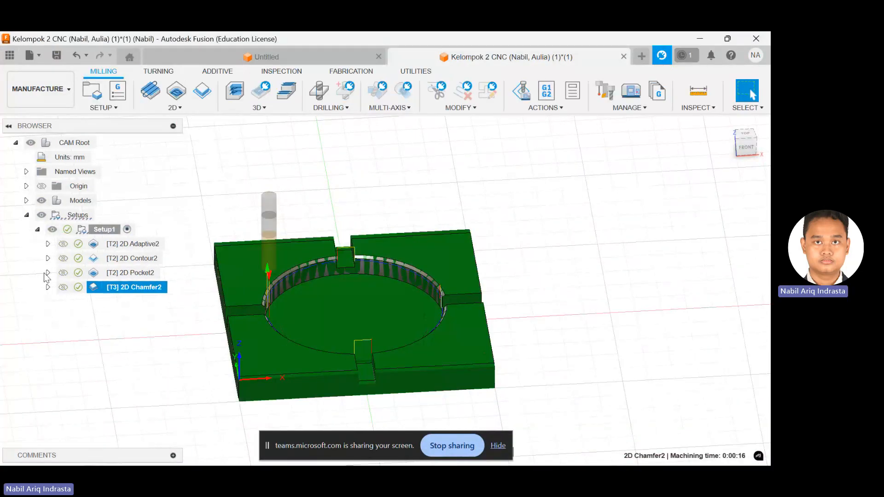
# Step: Play the machining simulation of all operations in Setup1 and exit it
pyautogui.click(102, 229)
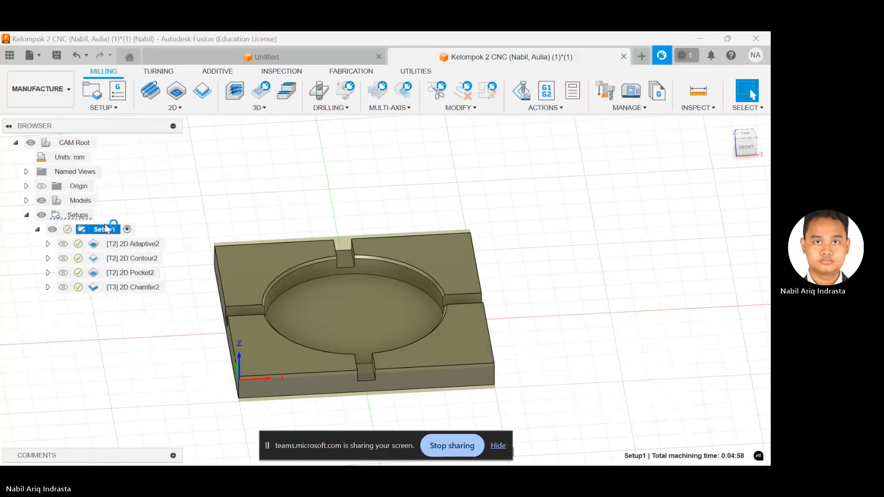
pyautogui.rightClick(111, 233)
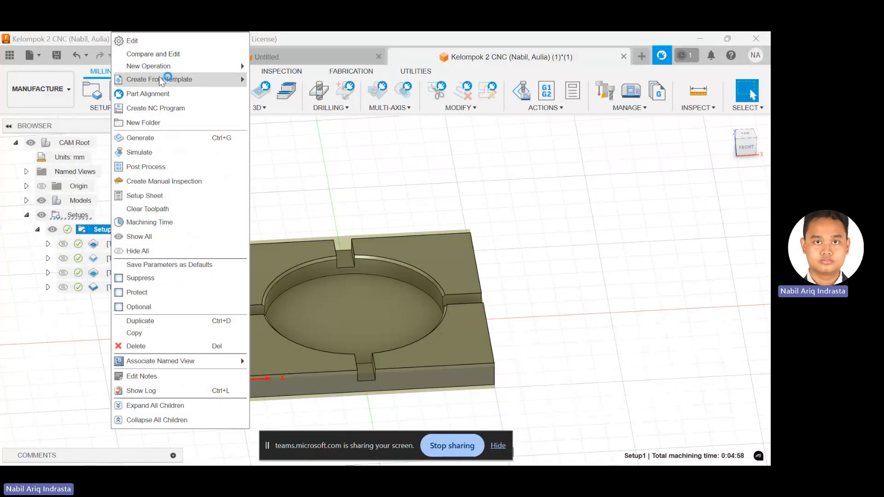
pyautogui.click(168, 152)
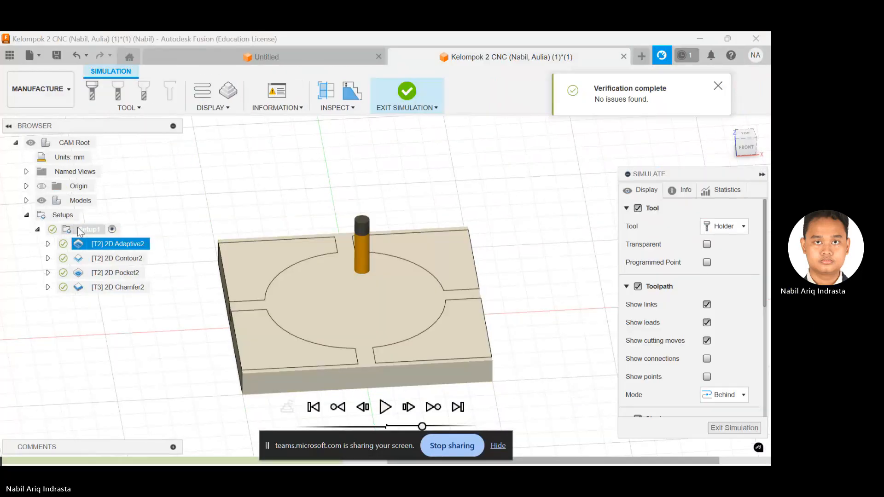
pyautogui.click(718, 87)
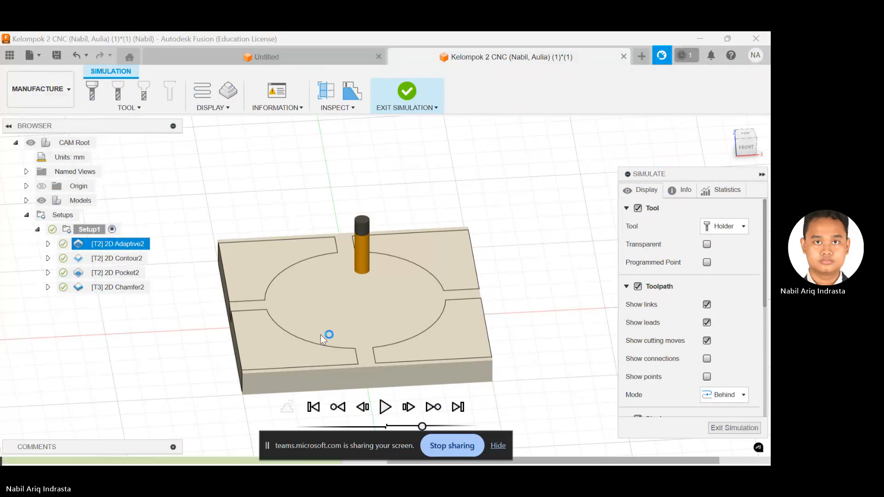
pyautogui.click(385, 407)
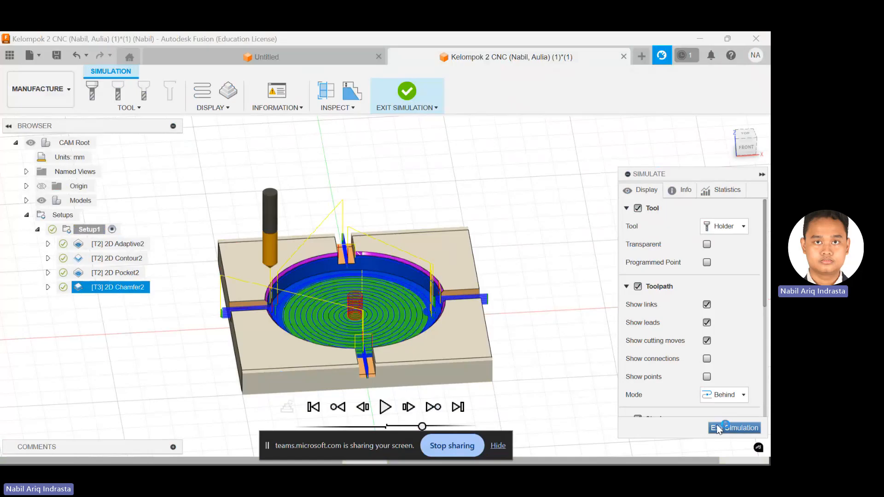
pyautogui.click(719, 428)
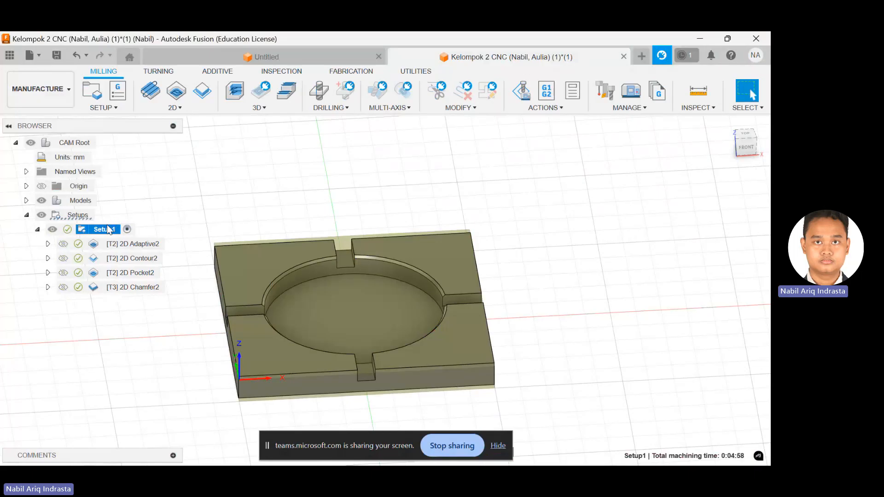
# Step: Start post processing Setup1 and select the local Grbl post (grbl.cps) from the post library
pyautogui.rightClick(103, 229)
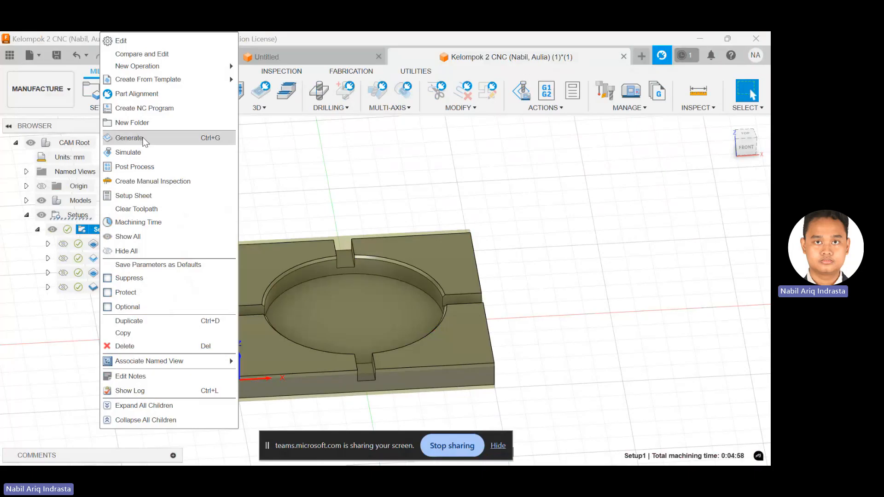
pyautogui.click(173, 170)
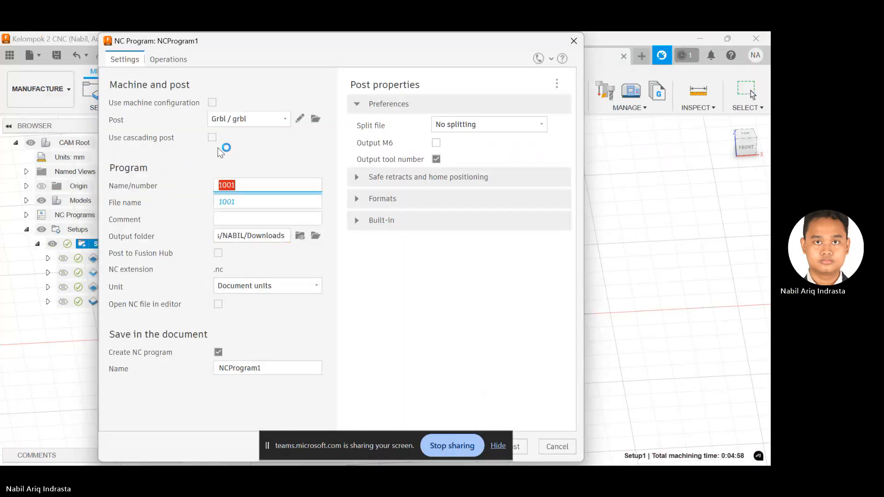
pyautogui.click(285, 120)
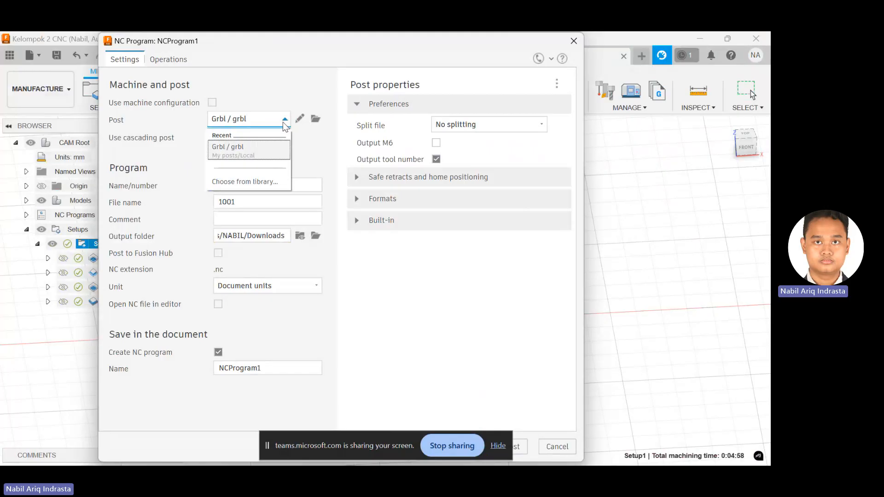
pyautogui.click(285, 121)
pyautogui.click(316, 120)
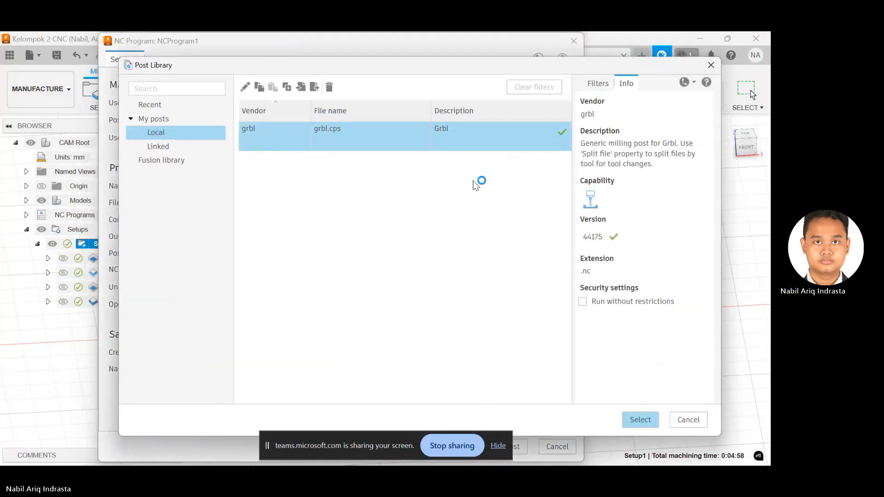
pyautogui.click(637, 420)
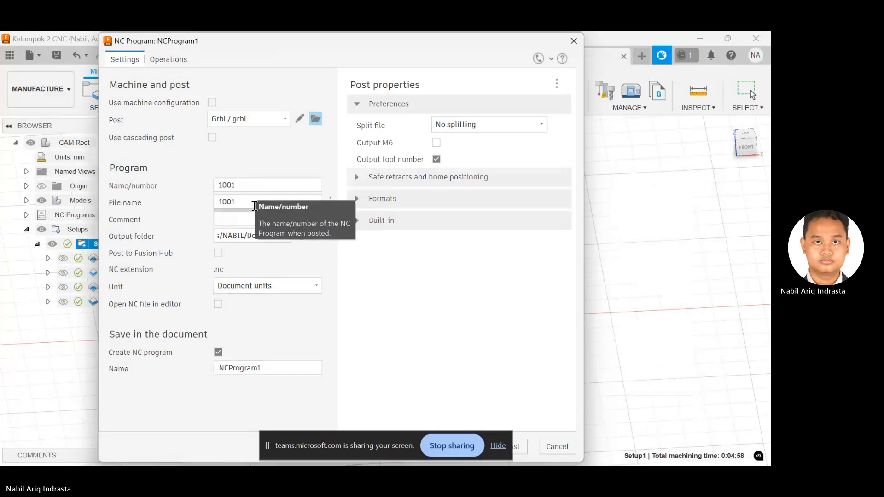
# Step: Name the NC program and its file "Program UAS" and post the NC code to the Downloads folder
pyautogui.moveTo(252, 189); pyautogui.dragTo(203, 184)
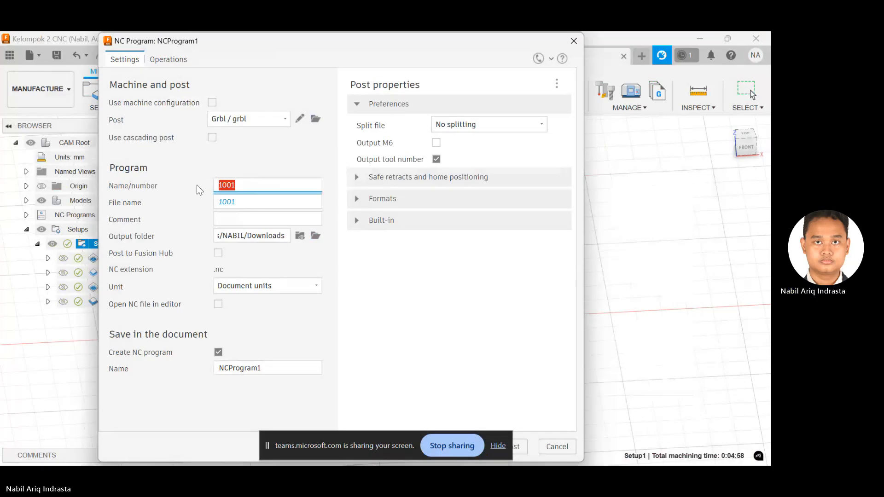
pyautogui.write('Pr')
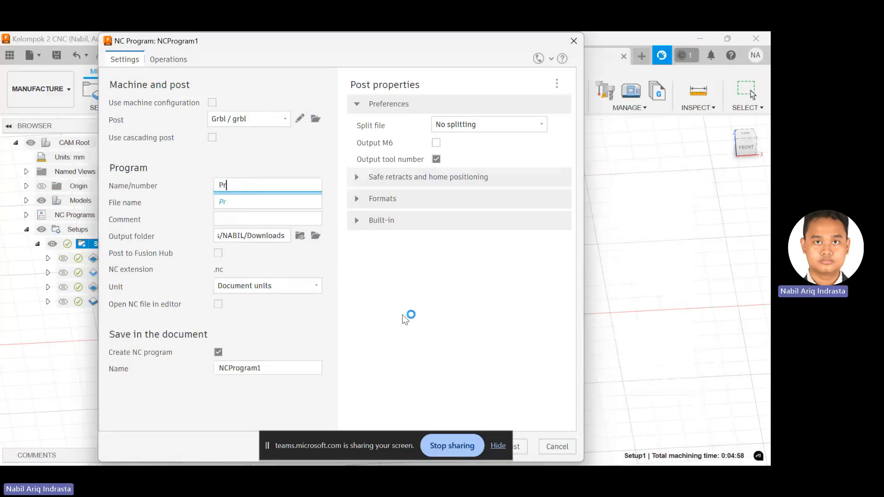
pyautogui.write('ogram')
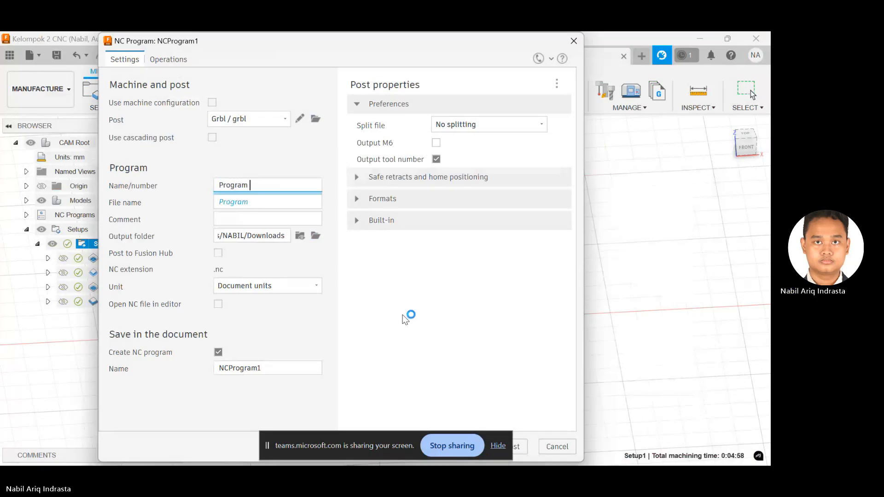
pyautogui.write(' UAS')
pyautogui.click(402, 305)
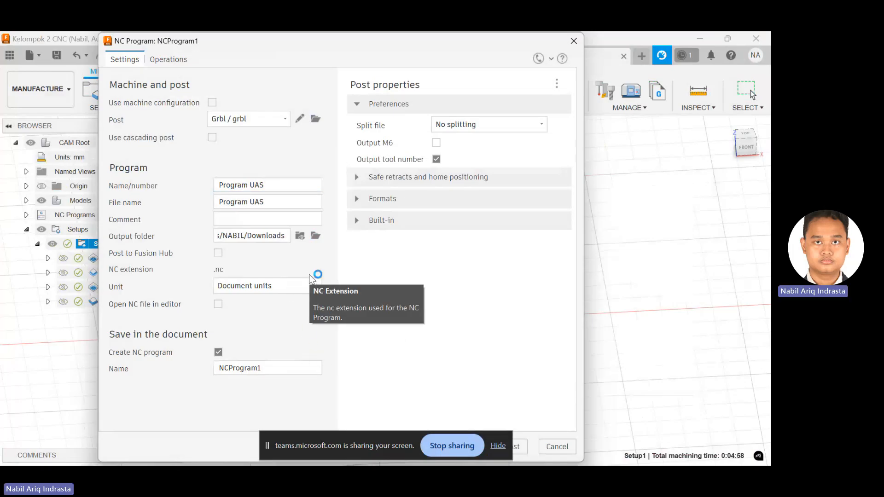
pyautogui.click(166, 58)
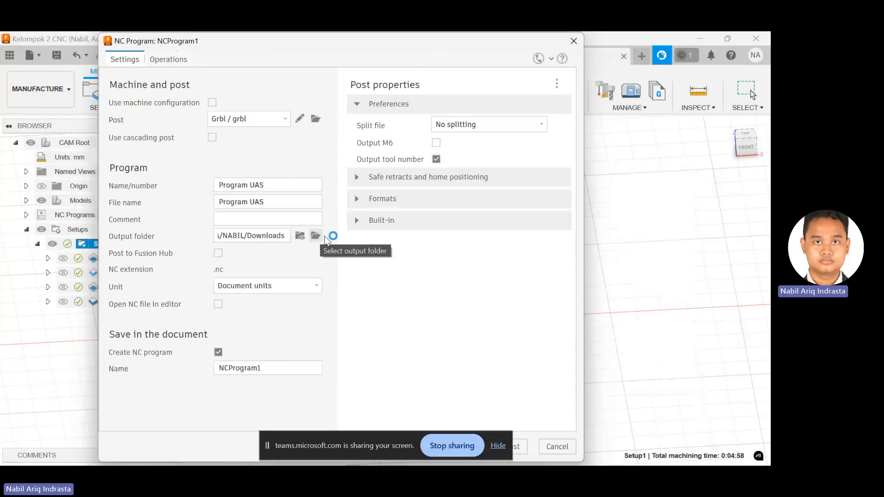
pyautogui.click(525, 447)
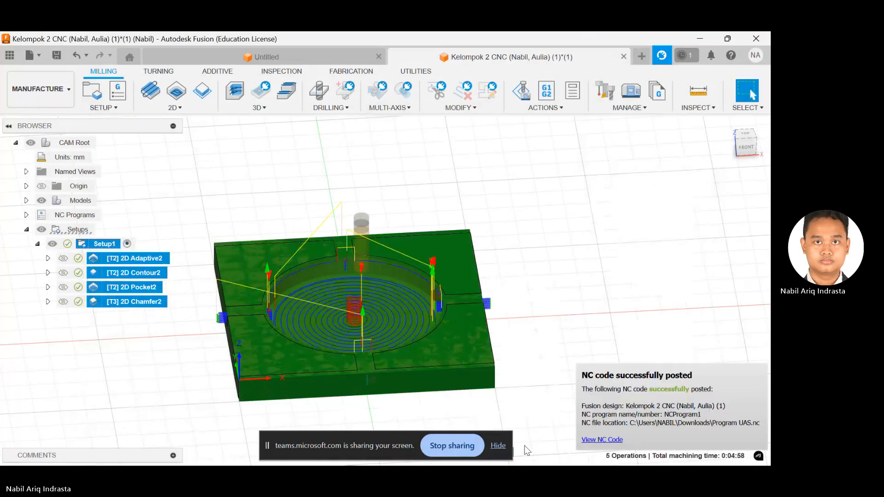
# Step: View the posted Program UAS.nc code full-screen in Visual Studio Code and return to Fusion
pyautogui.click(595, 441)
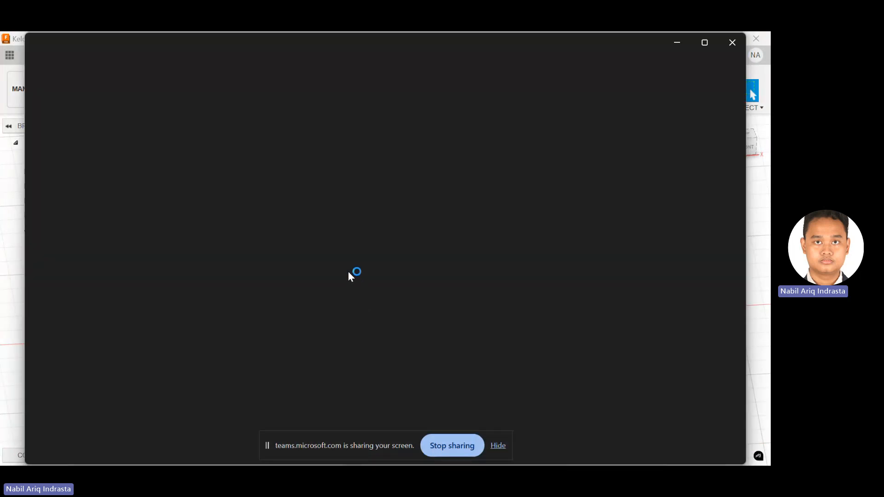
pyautogui.click(706, 42)
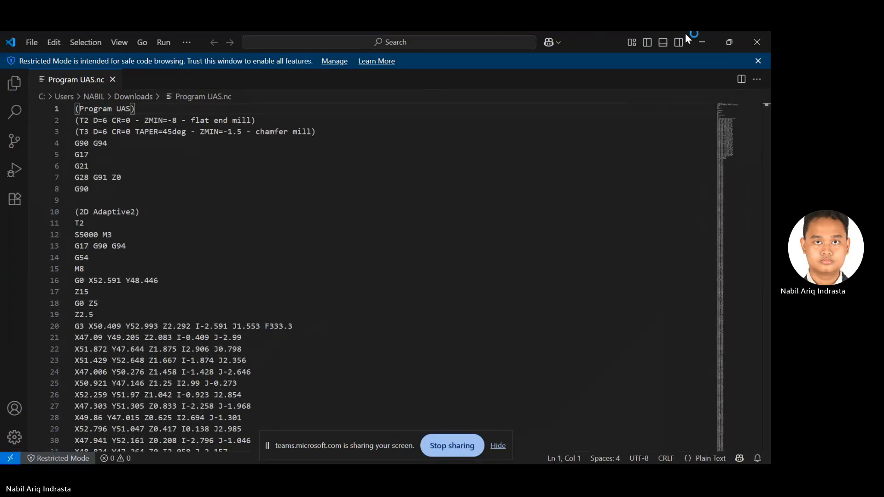
pyautogui.click(697, 39)
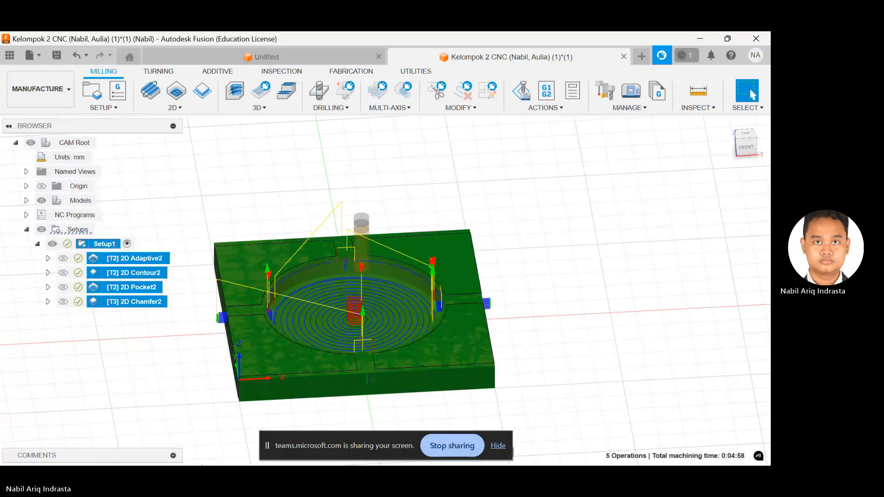
pyautogui.moveTo(331, 456)
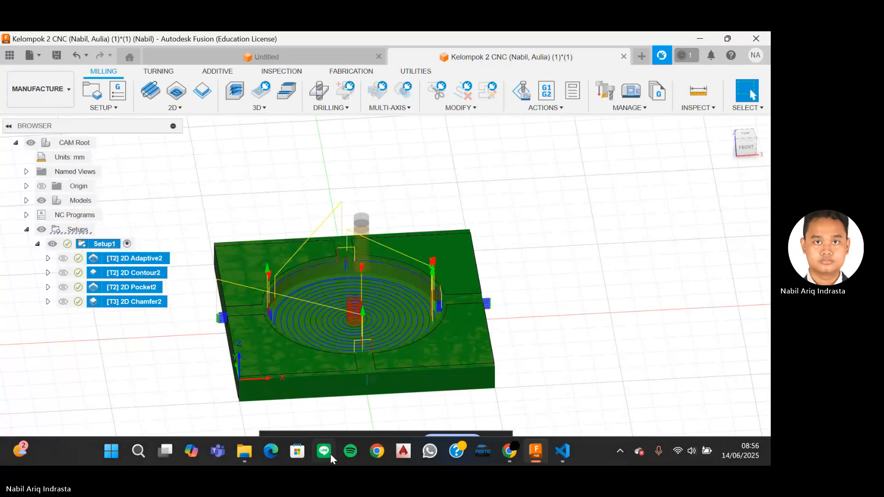
# Step: Switch to File Explorer and open Program UAS.nc from the Downloads folder in Word
pyautogui.click(241, 453)
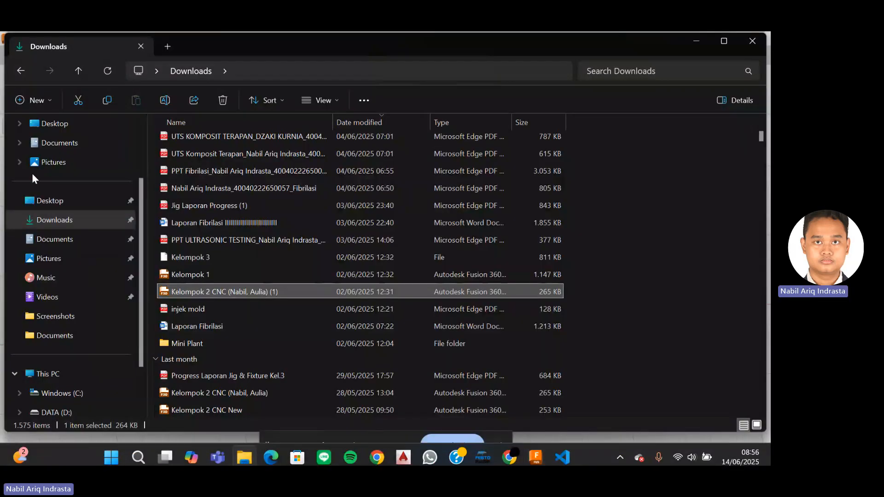
pyautogui.click(75, 221)
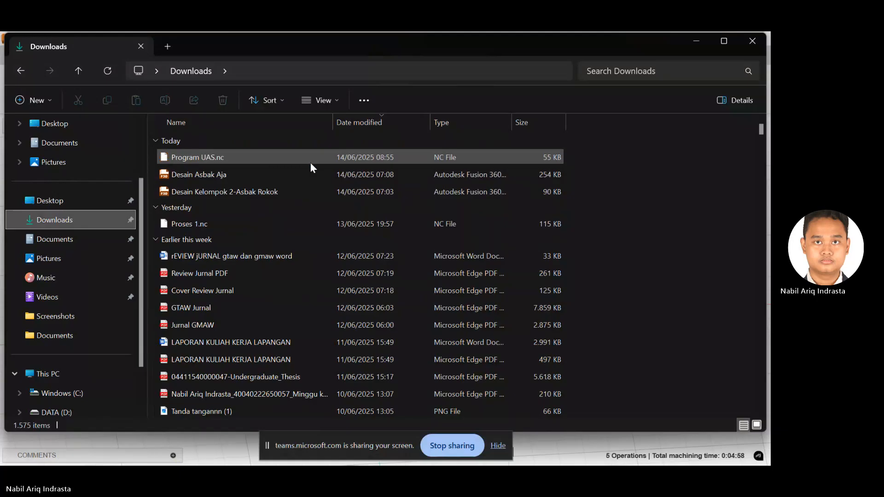
pyautogui.doubleClick(303, 156)
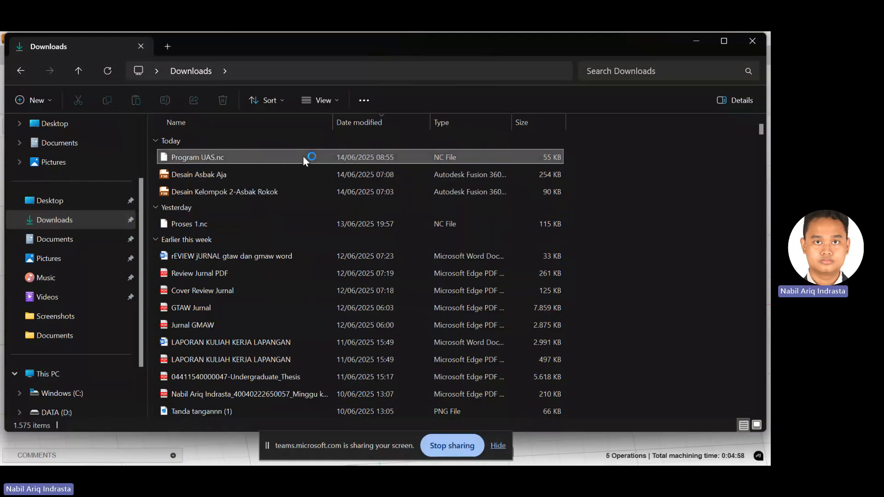
pyautogui.rightClick(302, 156)
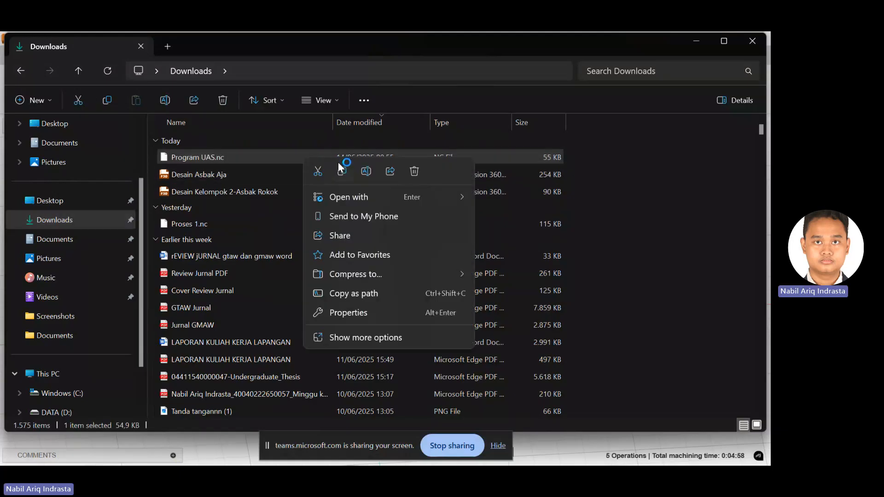
pyautogui.moveTo(353, 196)
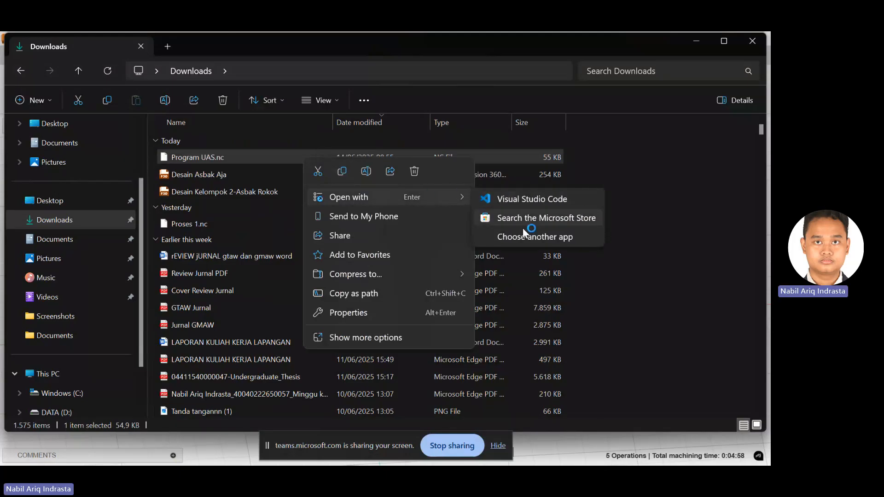
pyautogui.click(534, 237)
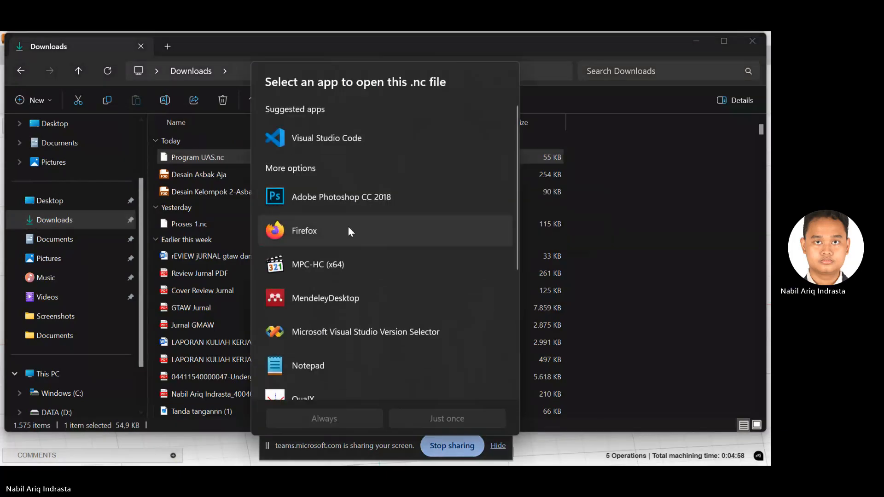
pyautogui.scroll(-5, 349, 230)
pyautogui.doubleClick(344, 282)
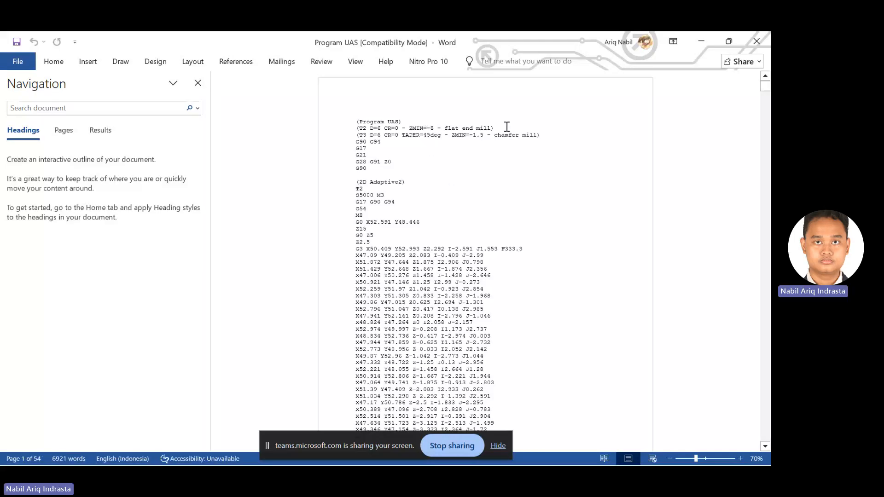
# Step: Read the program header and the beginning of the 2D Adaptive2 code, and return to the start of the document
pyautogui.scroll(-1, 394, 140)
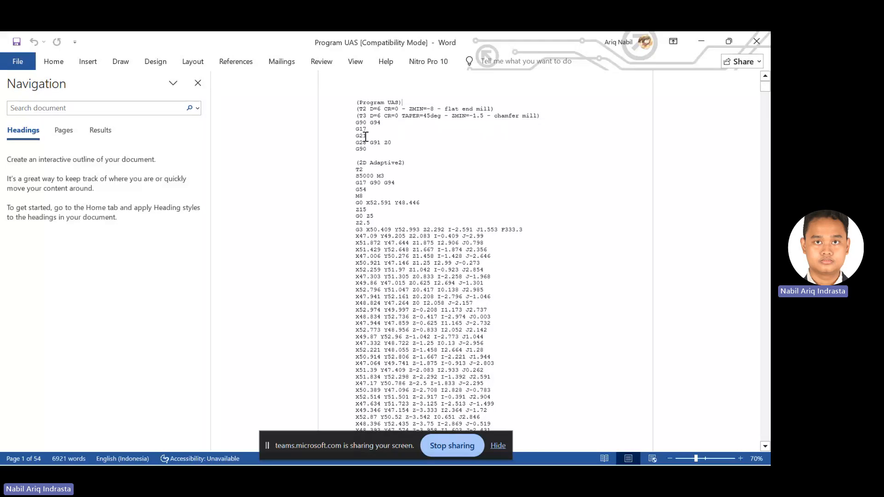
pyautogui.scroll(-2, 369, 170)
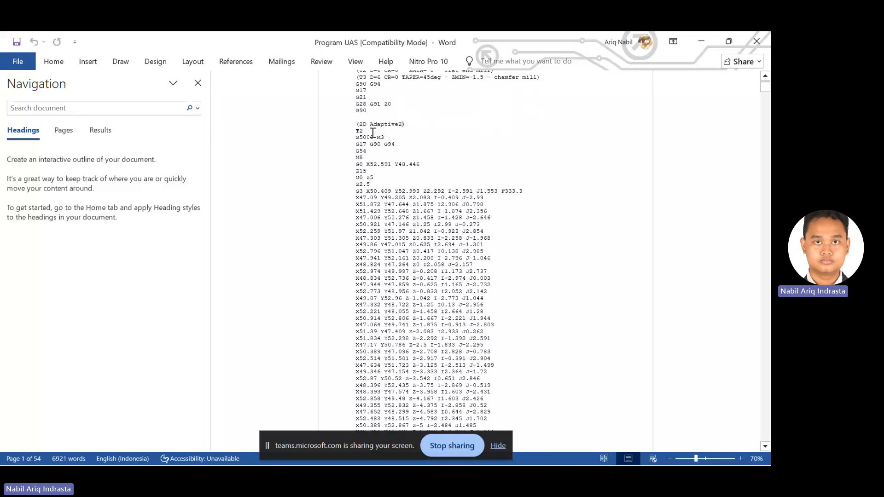
pyautogui.scroll(-5, 377, 186)
pyautogui.scroll(8, 379, 187)
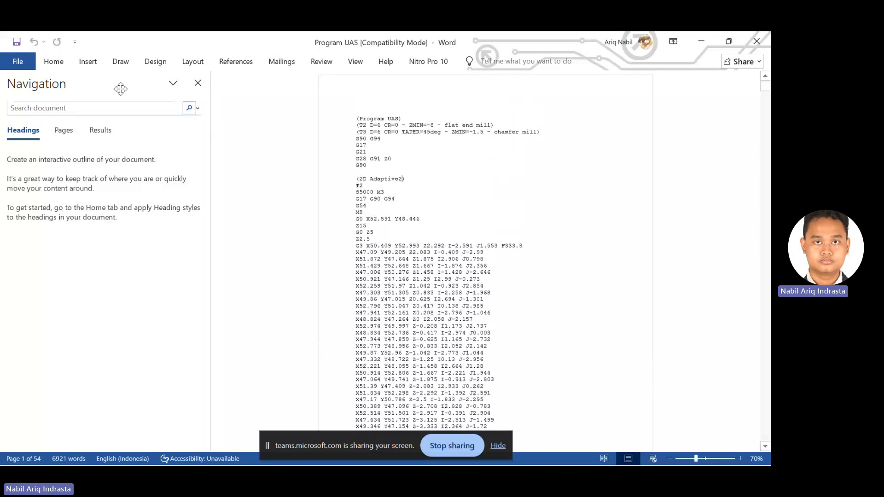
# Step: Try to find the contour operation by searching the document for "countour", and clear the search
pyautogui.click(131, 106)
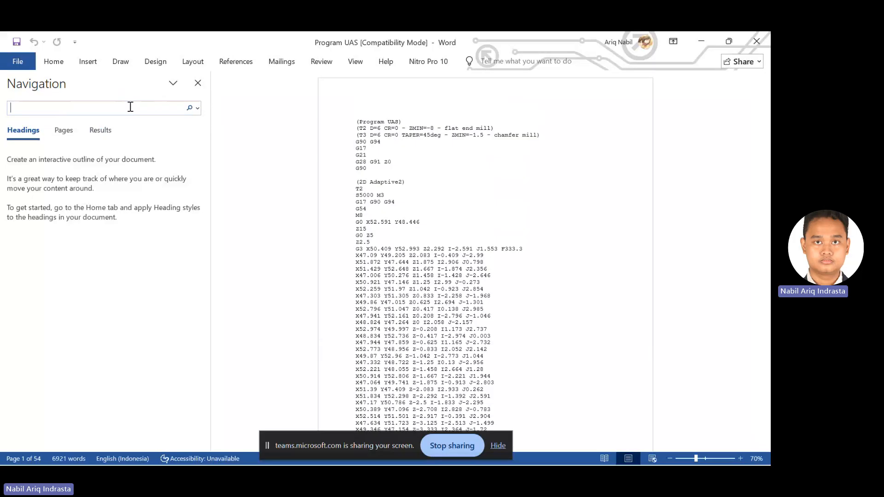
pyautogui.write('Coun')
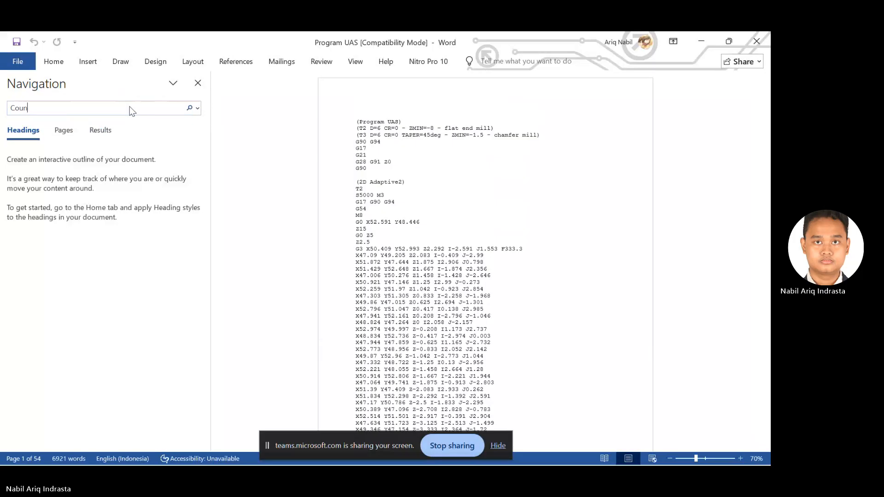
pyautogui.write('tour')
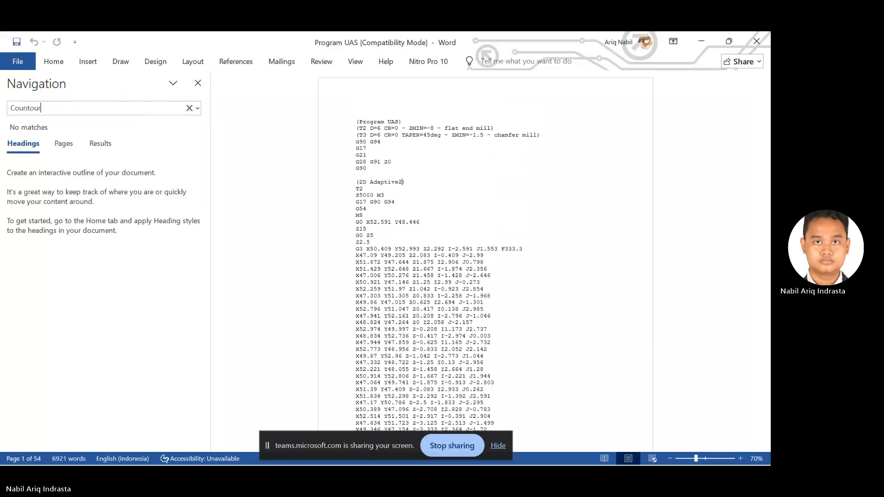
pyautogui.press('BackSpace')
pyautogui.press('BackSpace')
pyautogui.press('BackSpace')
pyautogui.press('BackSpace')
pyautogui.press('BackSpace')
pyautogui.press('BackSpace')
pyautogui.press('BackSpace')
pyautogui.press('BackSpace')
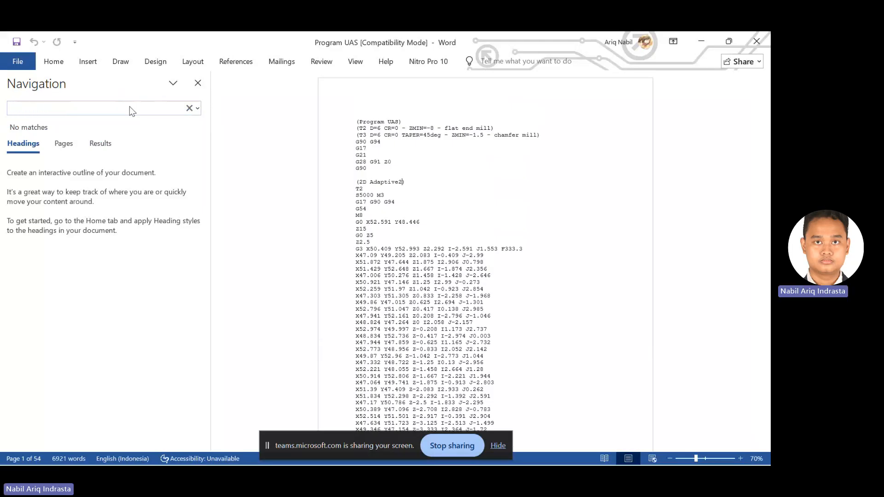
pyautogui.click(105, 132)
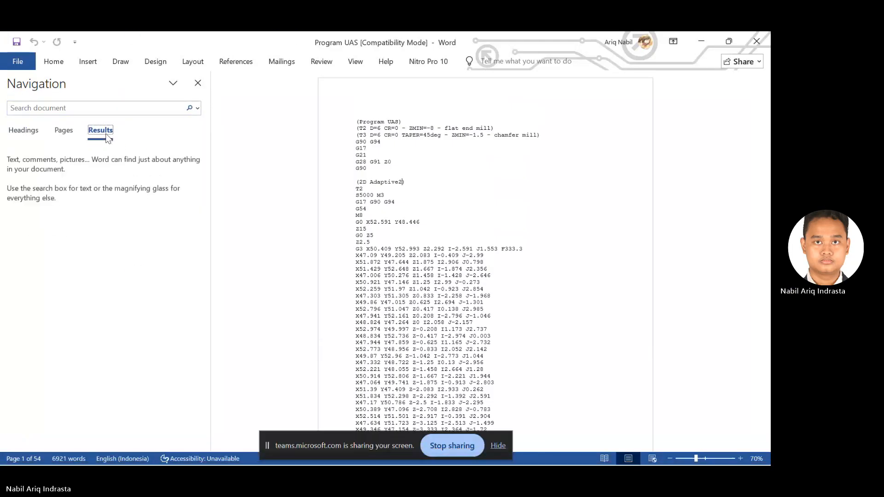
pyautogui.click(101, 110)
pyautogui.write('countou')
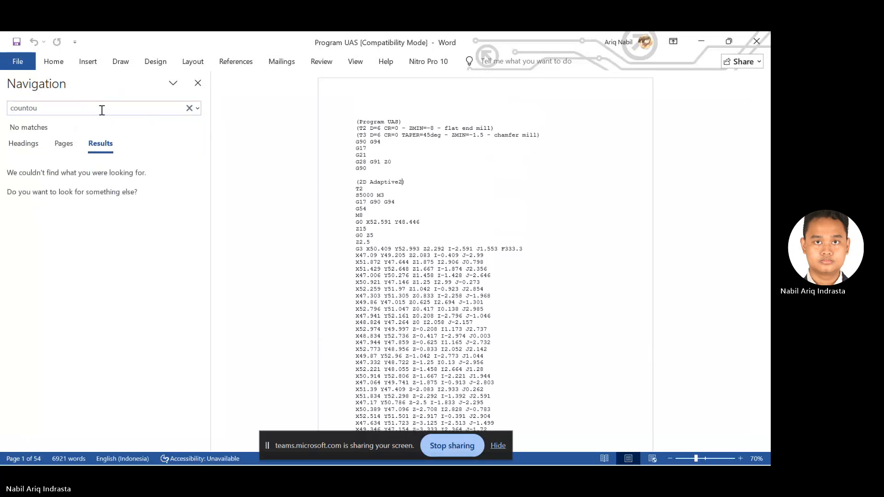
pyautogui.write('r')
pyautogui.click(70, 148)
pyautogui.click(23, 145)
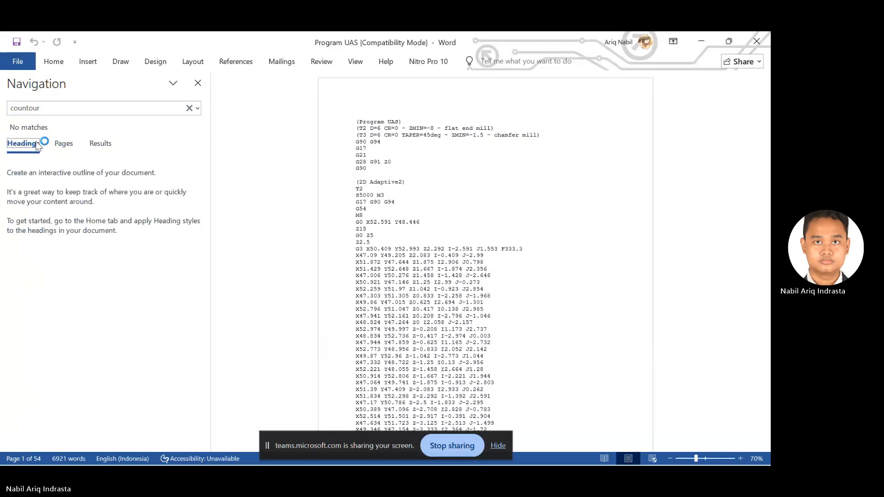
pyautogui.click(189, 108)
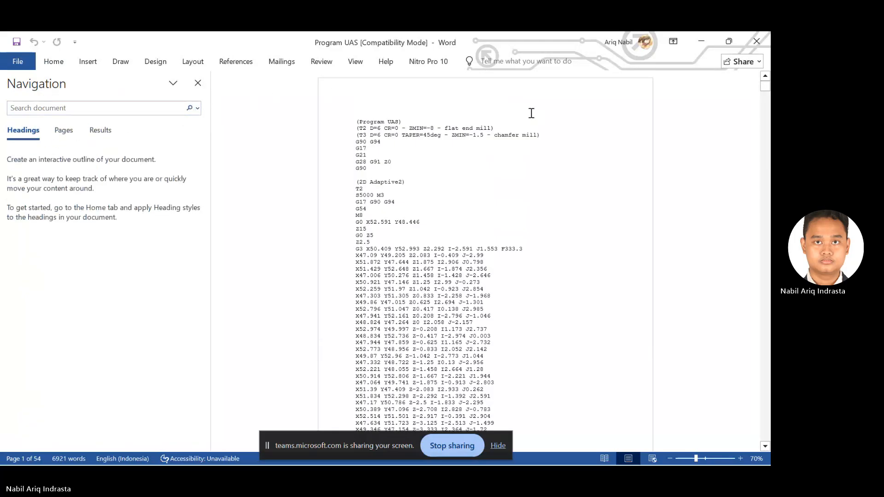
# Step: Go to the end of the code and search for "chamfer" to locate the 2D Chamfer2 section
pyautogui.scroll(-10, 496, 158)
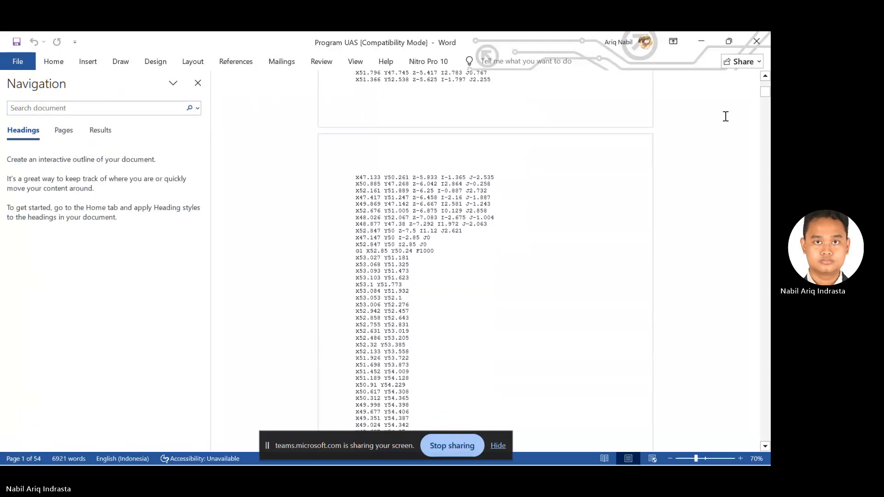
pyautogui.moveTo(765, 92); pyautogui.dragTo(766, 435)
pyautogui.scroll(5, 420, 276)
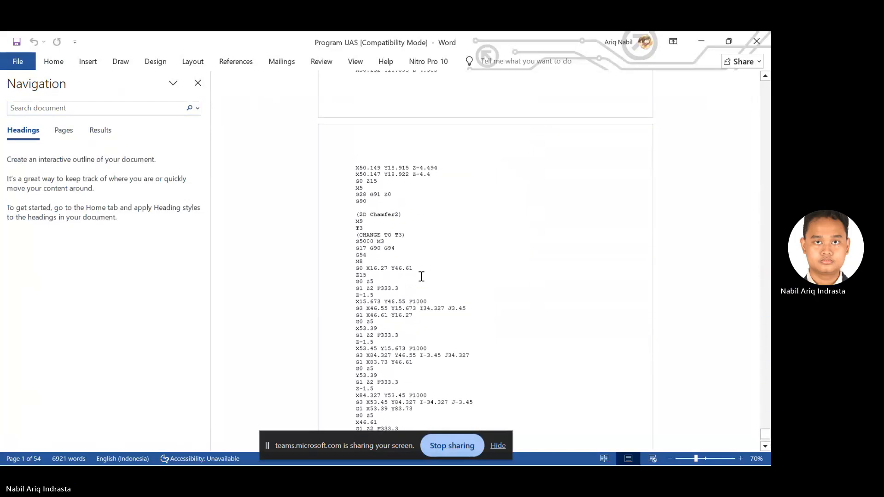
pyautogui.click(145, 111)
pyautogui.write('chamfer')
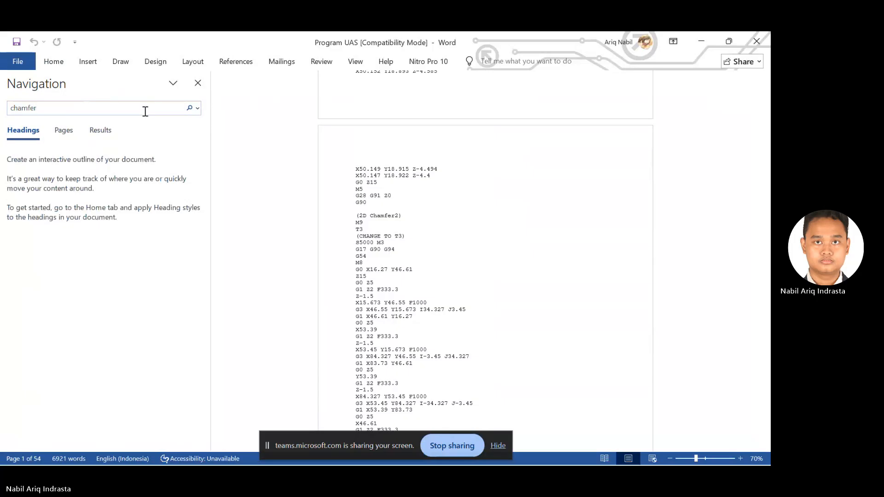
pyautogui.press('Return')
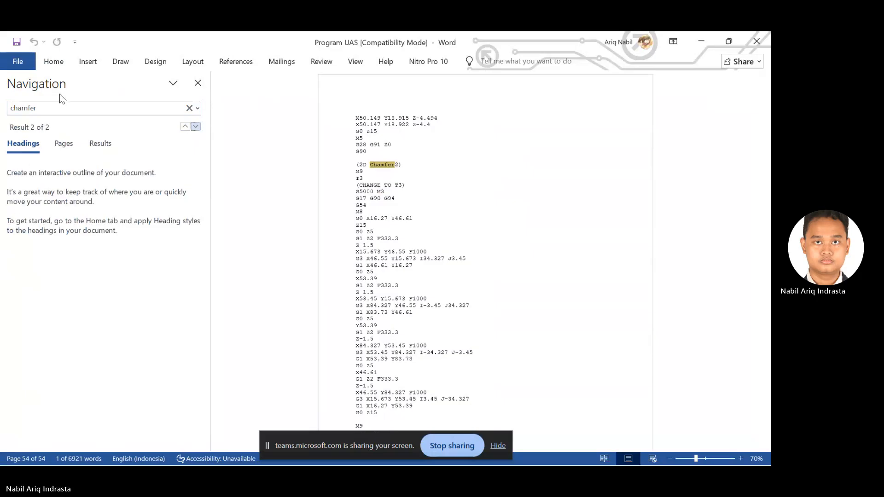
# Step: Replace the search term with "countour" and check the page thumbnails and the results list
pyautogui.moveTo(55, 107)
pyautogui.mouseDown()
pyautogui.moveTo(2, 108)
pyautogui.moveTo(59, 109)
pyautogui.mouseUp()
pyautogui.write('countour')
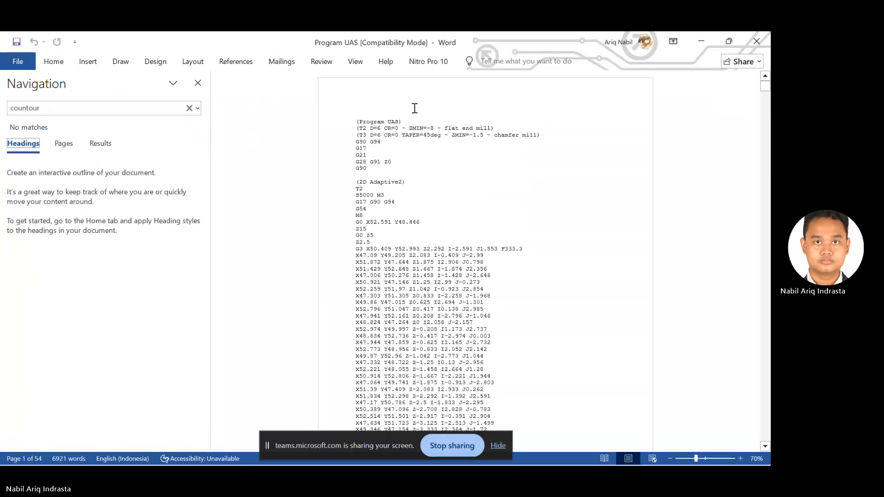
pyautogui.click(68, 143)
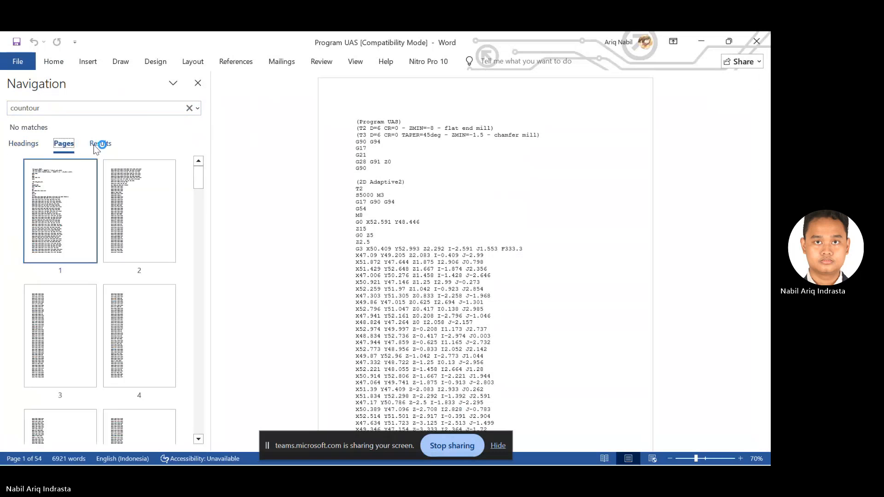
pyautogui.click(94, 144)
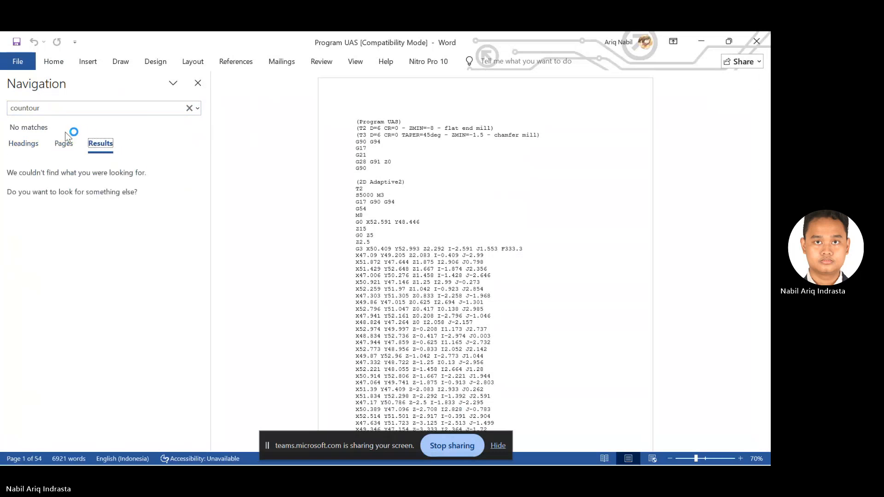
# Step: Search for "2d c", go to the 2D Contour2 match and look through the code from there
pyautogui.click(136, 108)
pyautogui.click(136, 108)
pyautogui.press('BackSpace')
pyautogui.press('BackSpace')
pyautogui.press('BackSpace')
pyautogui.press('BackSpace')
pyautogui.press('BackSpace')
pyautogui.press('BackSpace')
pyautogui.press('BackSpace')
pyautogui.write('2d ')
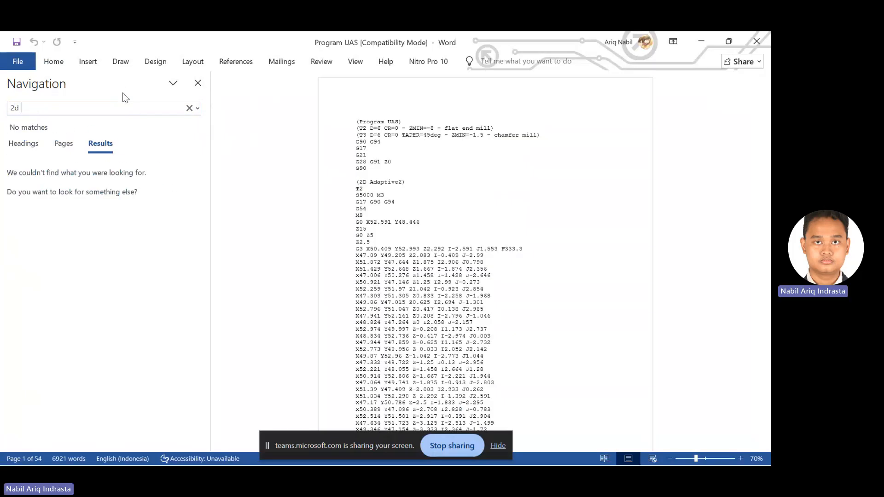
pyautogui.write('c')
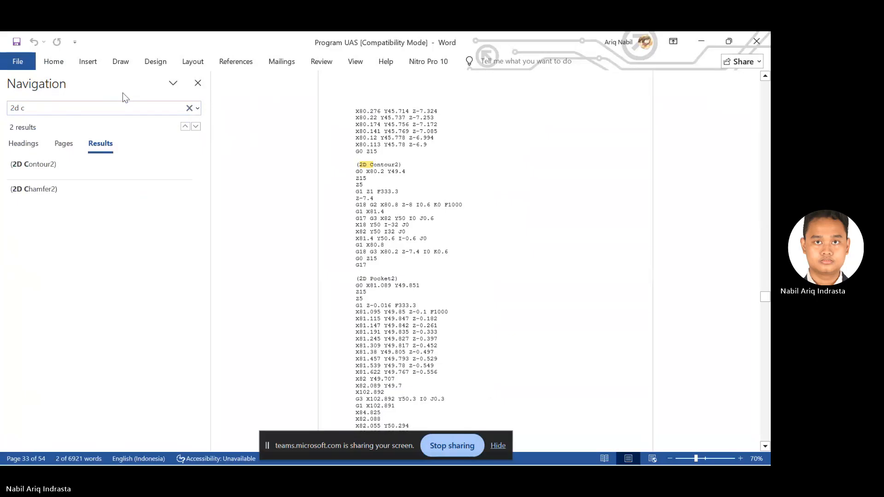
pyautogui.click(95, 172)
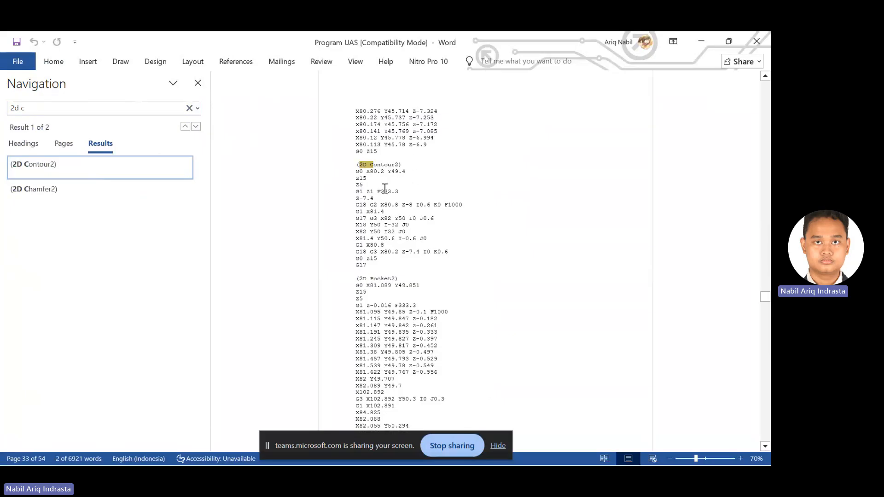
pyautogui.scroll(-5, 385, 216)
pyautogui.scroll(-3, 386, 216)
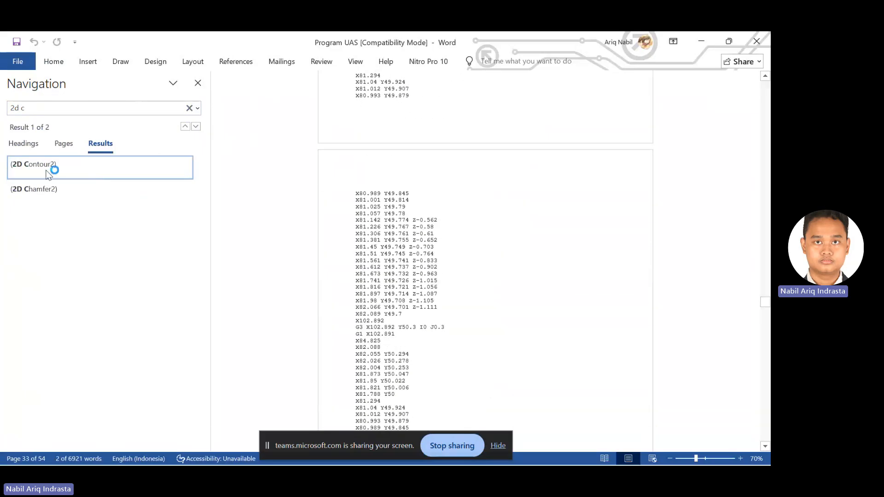
# Step: Search for "2d pocket" and look through the code of the 2D Pocket2 section
pyautogui.click(100, 107)
pyautogui.click(100, 108)
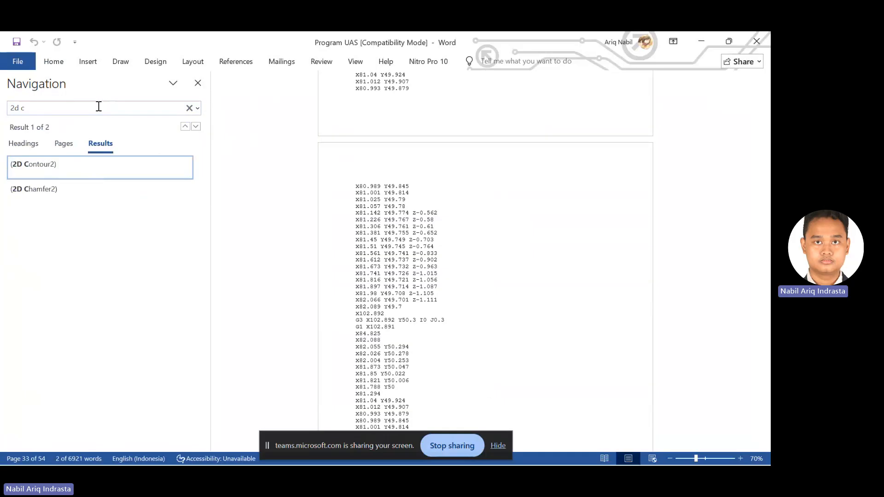
pyautogui.press('BackSpace')
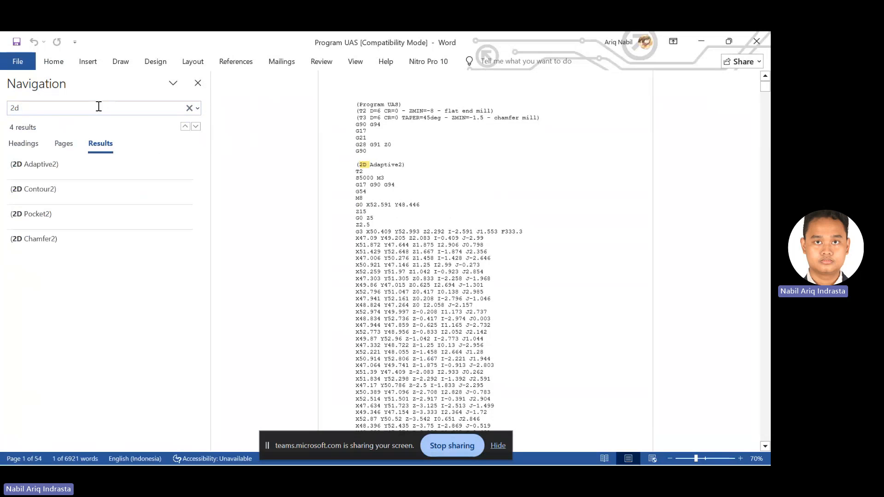
pyautogui.write('p')
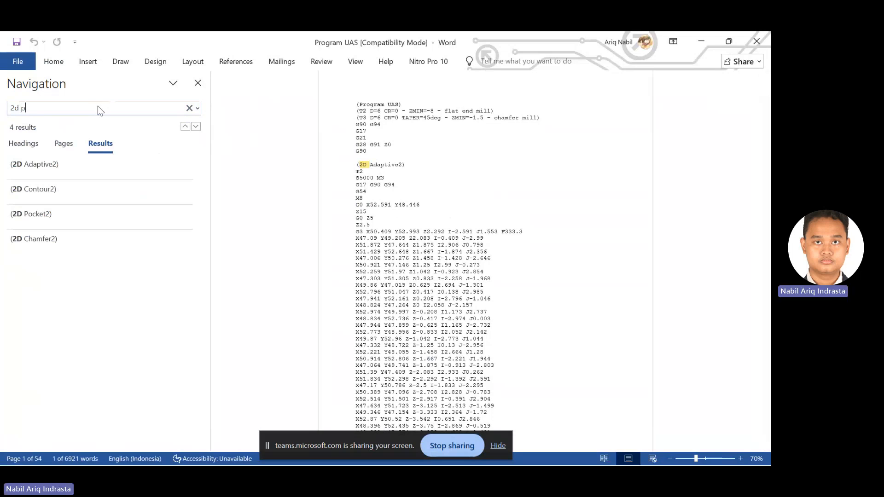
pyautogui.write('ocket')
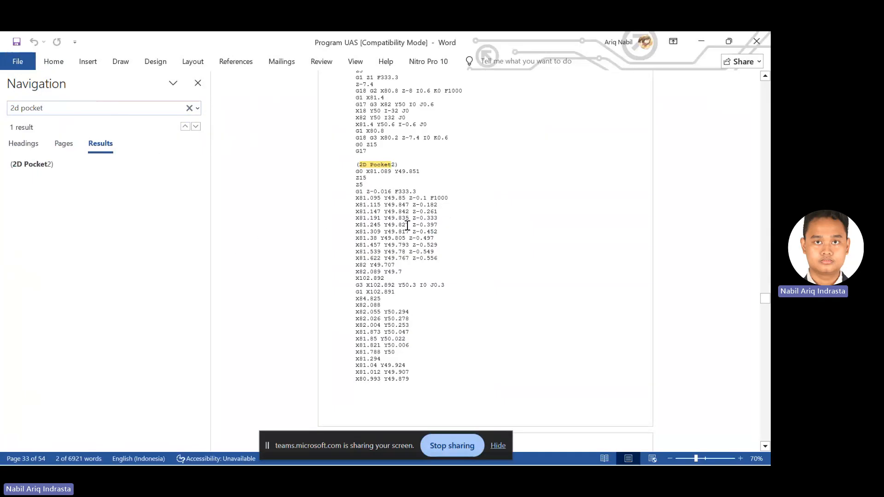
pyautogui.scroll(-3, 409, 219)
pyautogui.scroll(-15, 409, 219)
pyautogui.scroll(11, 407, 222)
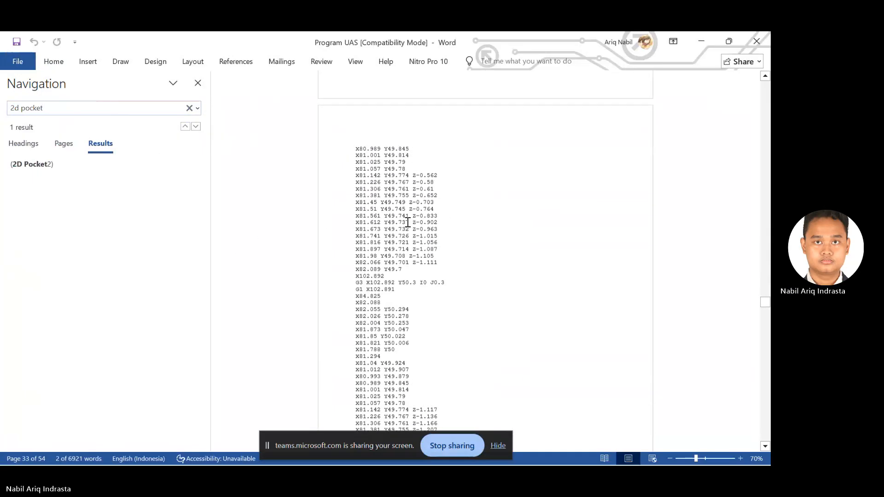
pyautogui.scroll(-10, 403, 221)
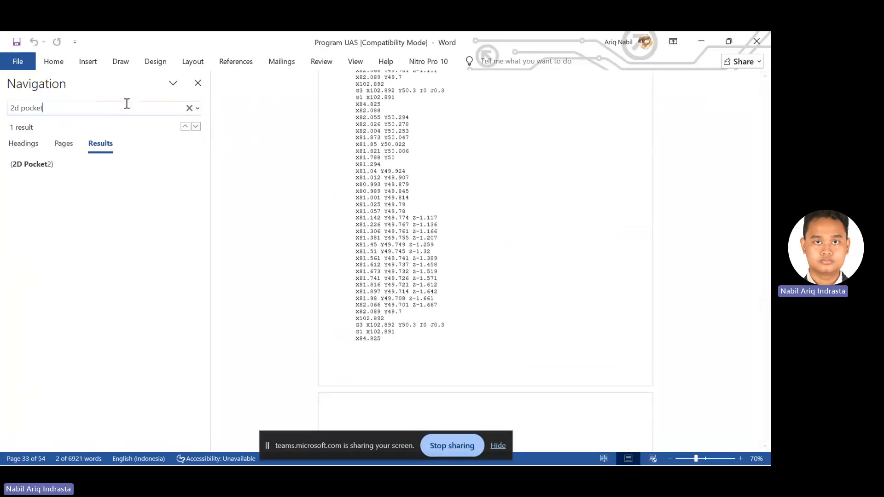
# Step: Search the code for "2d chamfer" and look through the 2D Chamfer2 section to the end of the program
pyautogui.click(188, 109)
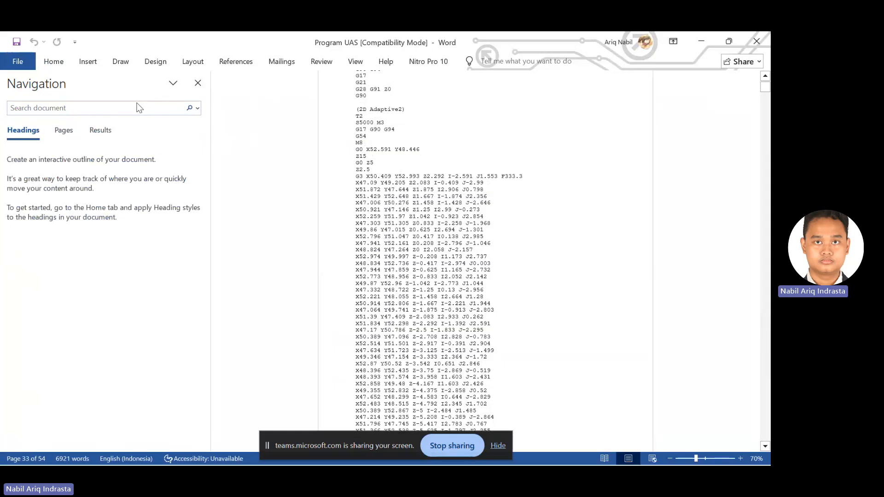
pyautogui.write('2d c')
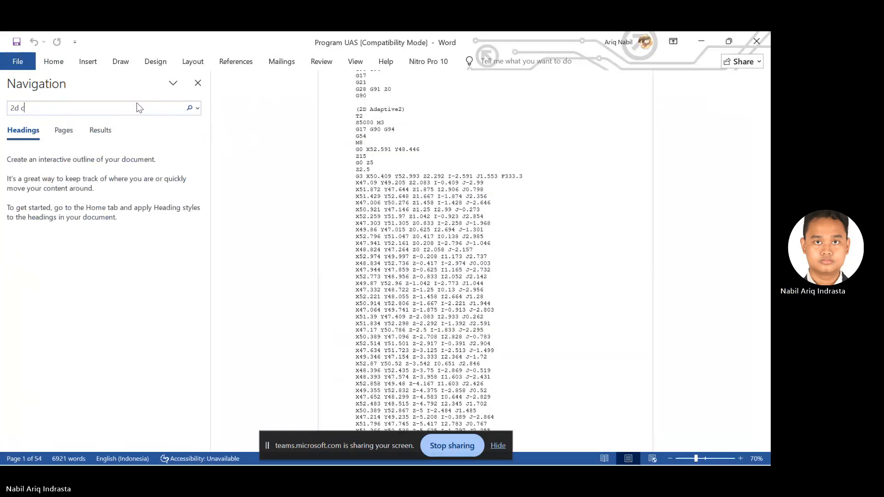
pyautogui.write('hamfer')
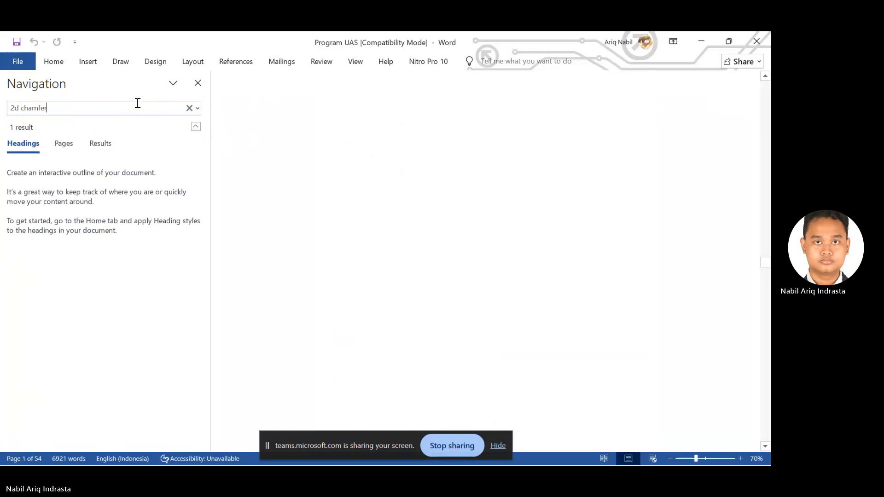
pyautogui.scroll(-5, 402, 198)
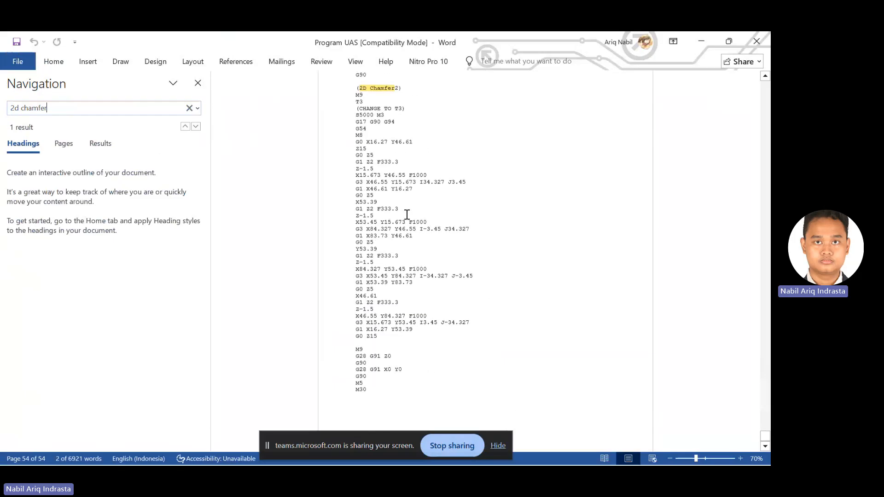
pyautogui.scroll(4, 407, 217)
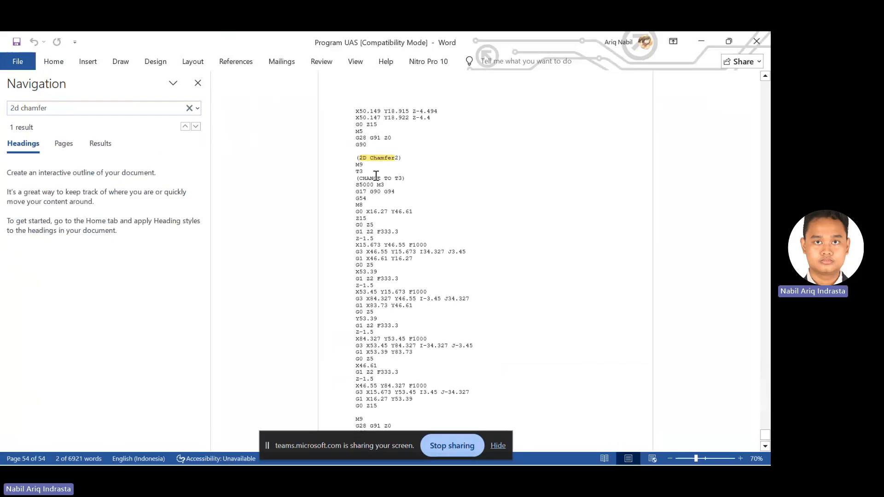
pyautogui.scroll(-4, 378, 182)
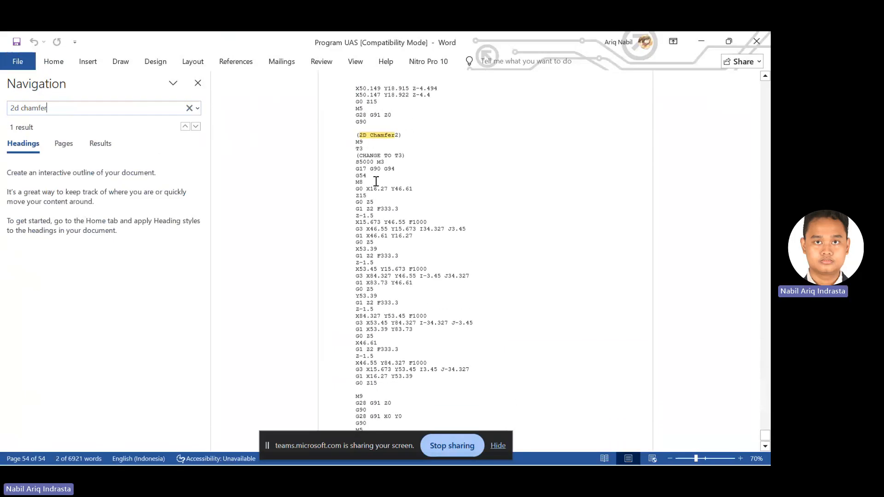
pyautogui.click(19, 64)
pyautogui.click(16, 67)
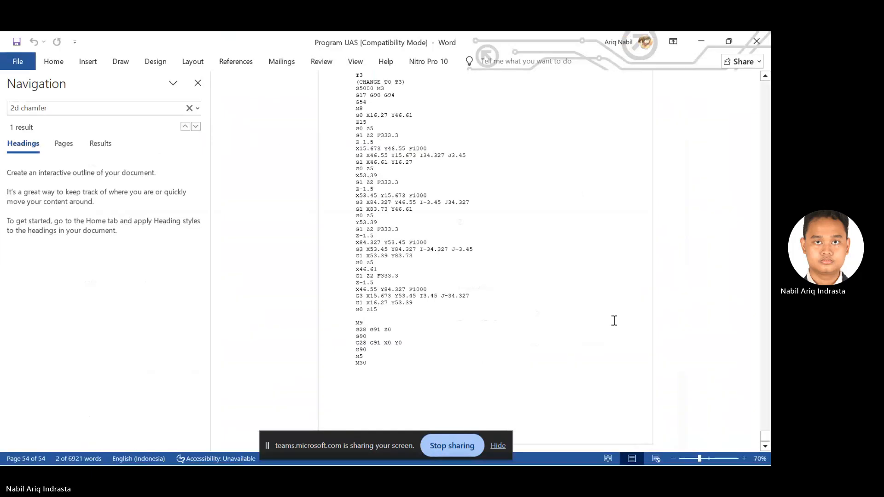
# Step: Return to the start of the code, and clear the Word and Downloads windows away from the Fusion workspace
pyautogui.scroll(15, 562, 211)
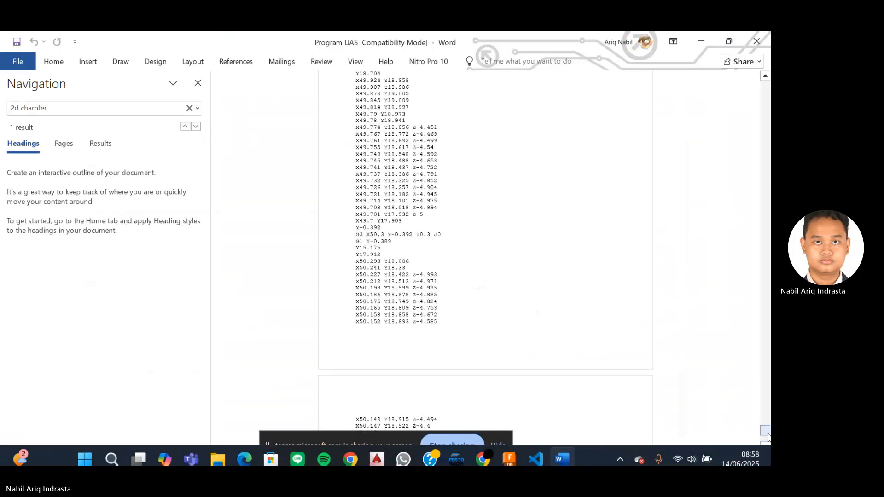
pyautogui.moveTo(765, 430); pyautogui.dragTo(756, 85)
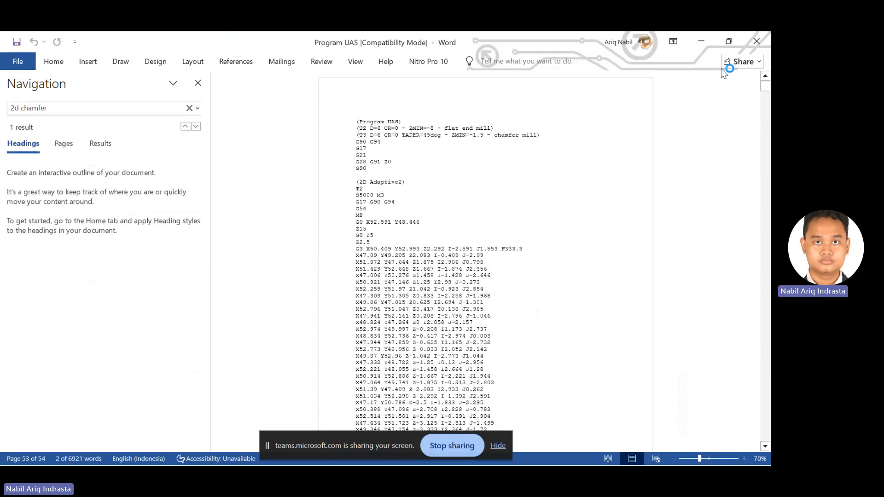
pyautogui.click(702, 39)
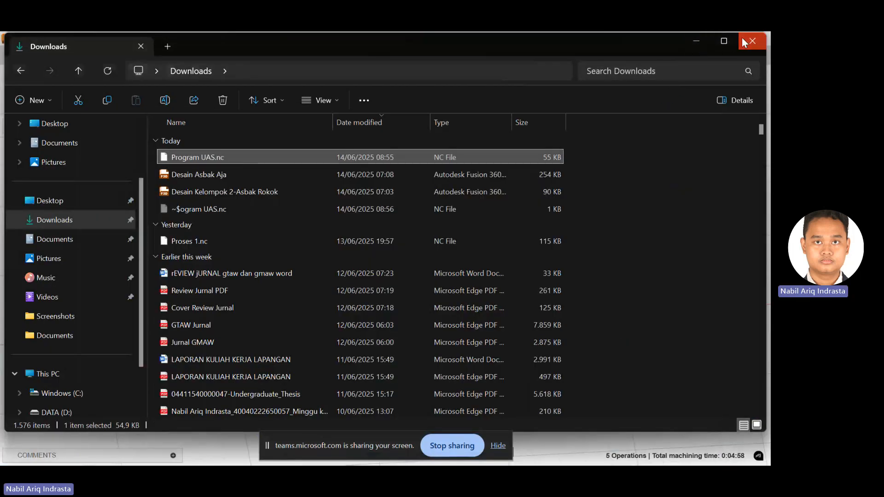
pyautogui.click(742, 38)
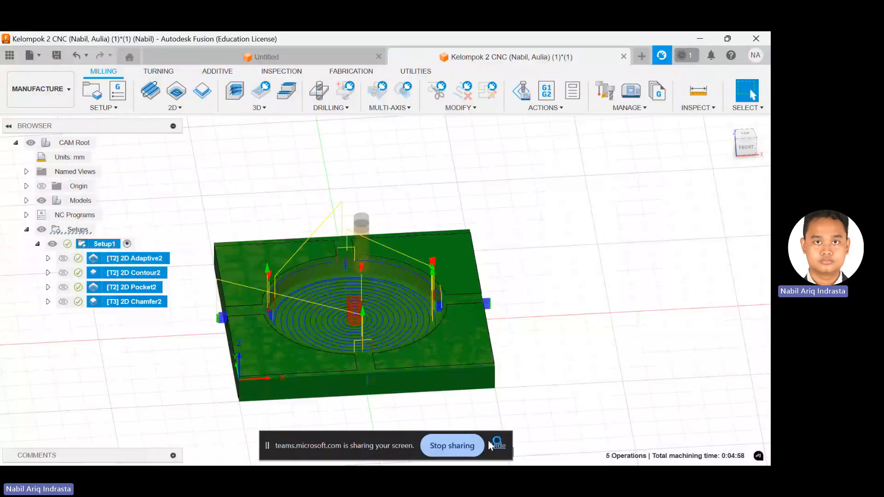
# Step: Switch to the Teams meeting in Chrome and stop sharing the screen
pyautogui.moveTo(456, 465)
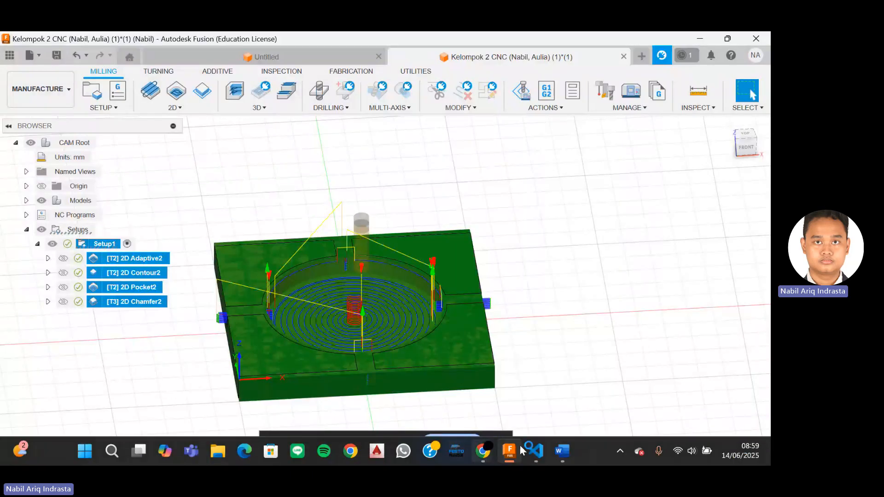
pyautogui.moveTo(489, 454)
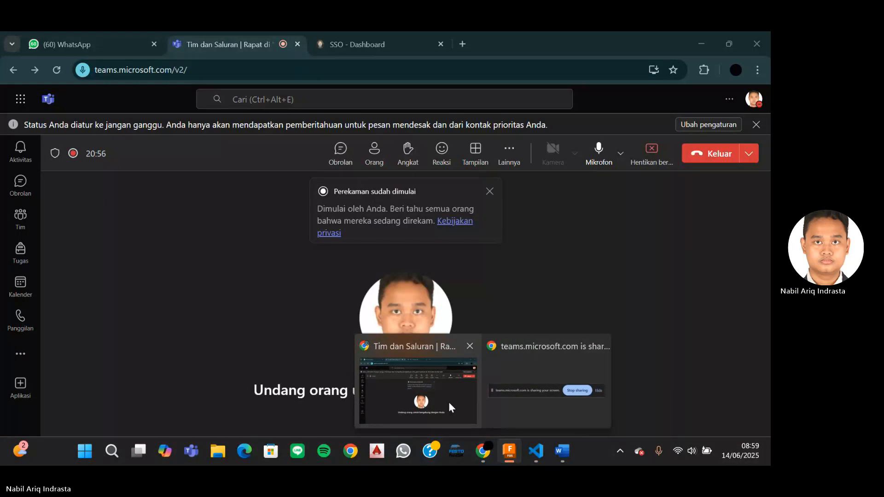
pyautogui.click(449, 407)
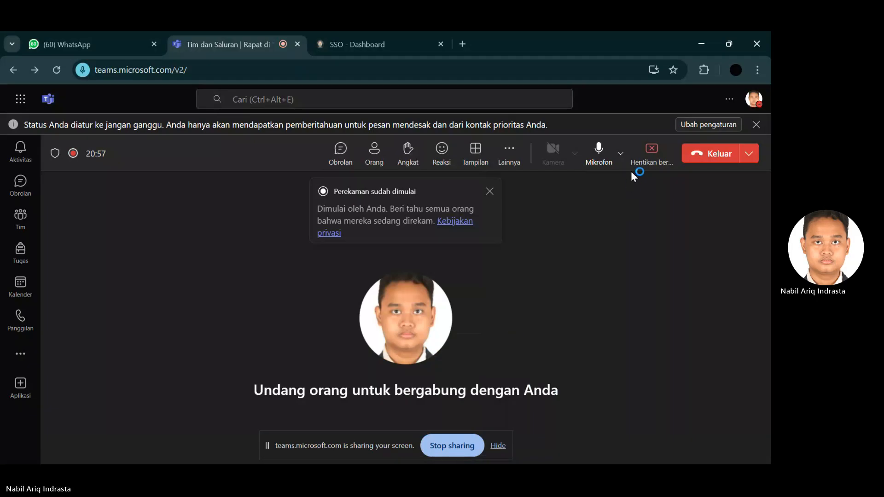
pyautogui.click(653, 151)
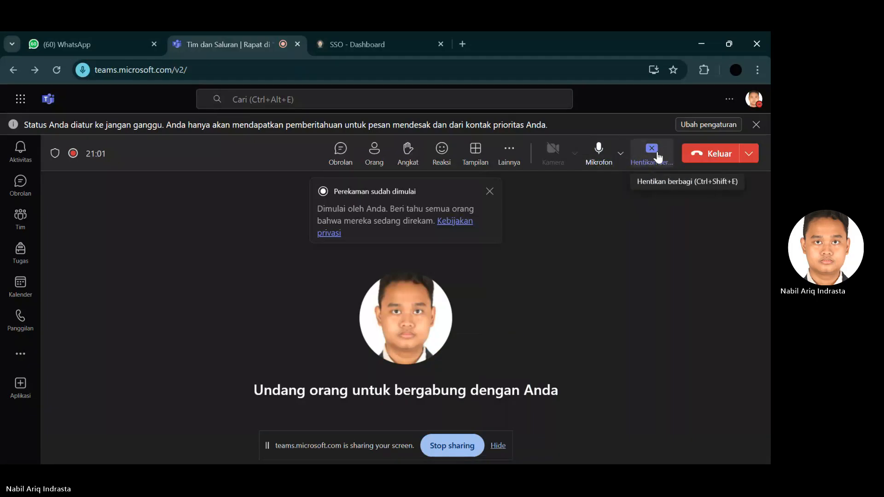